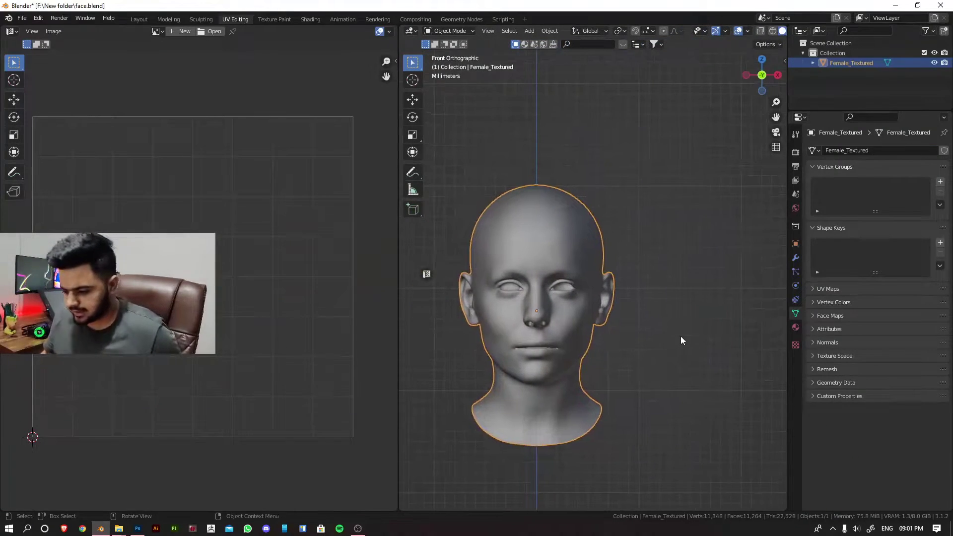
scroll(573, 326, up, 3)
- Check the head's UVs in Edit Mode, then export it as Wavefront OBJ over face.obj
key(Tab)
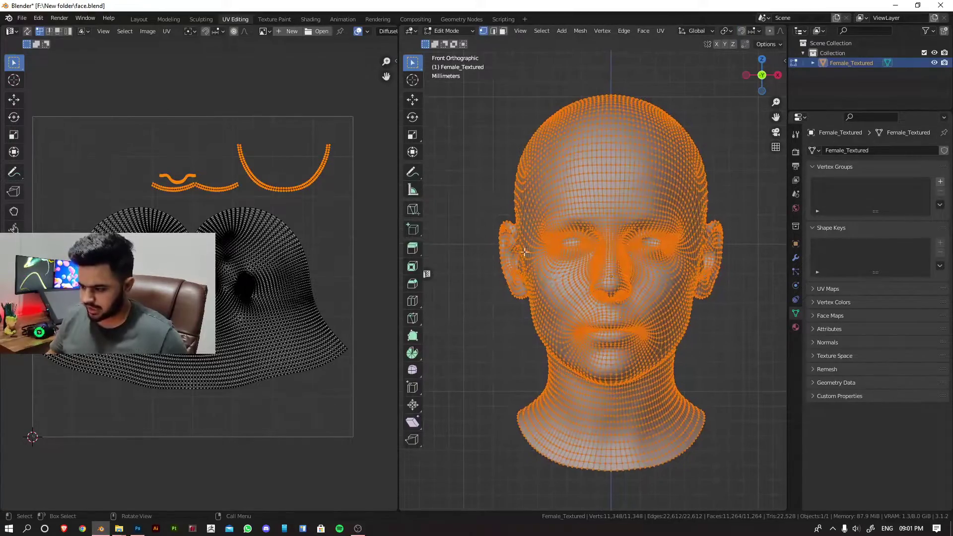
scroll(576, 253, up, 5)
scroll(223, 253, up, 3)
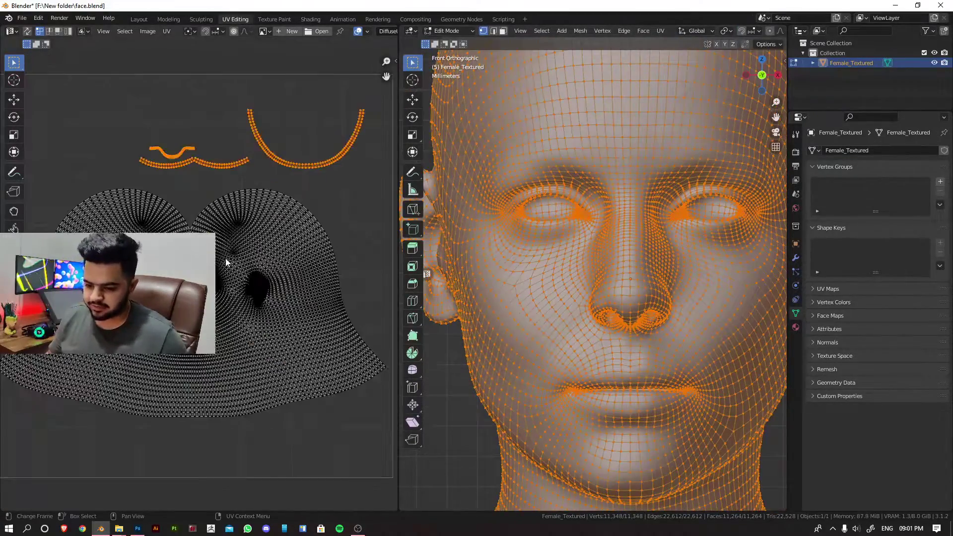
scroll(227, 265, up, 3)
scroll(228, 265, up, 3)
scroll(229, 254, down, 4)
scroll(251, 272, down, 4)
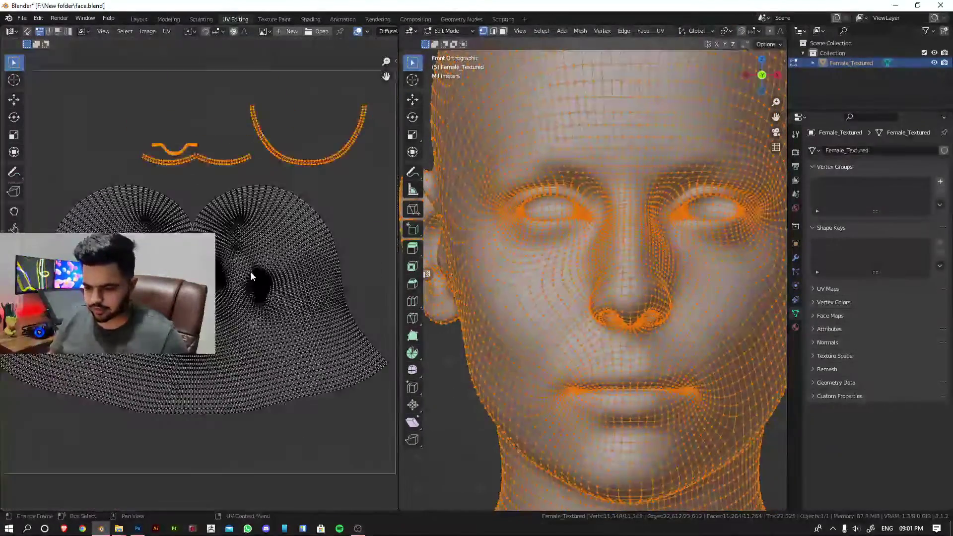
scroll(250, 273, down, 3)
key(Tab)
scroll(528, 240, down, 5)
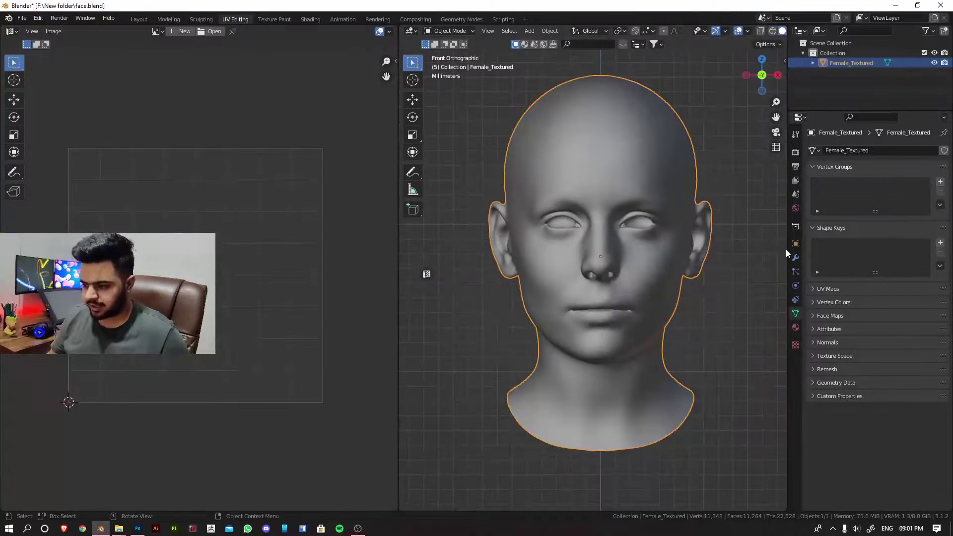
click(751, 249)
click(601, 196)
click(23, 18)
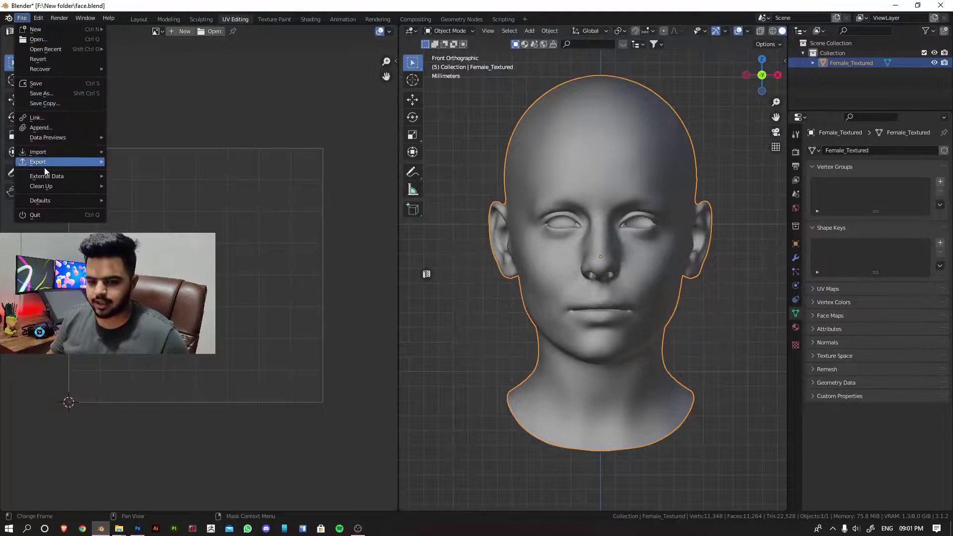
mouse_move(37, 162)
click(160, 211)
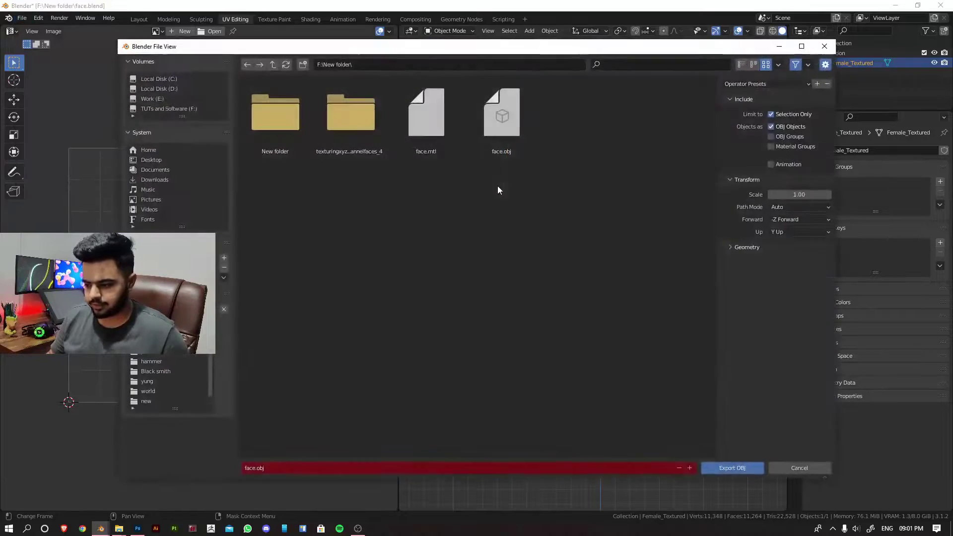
double_click(513, 113)
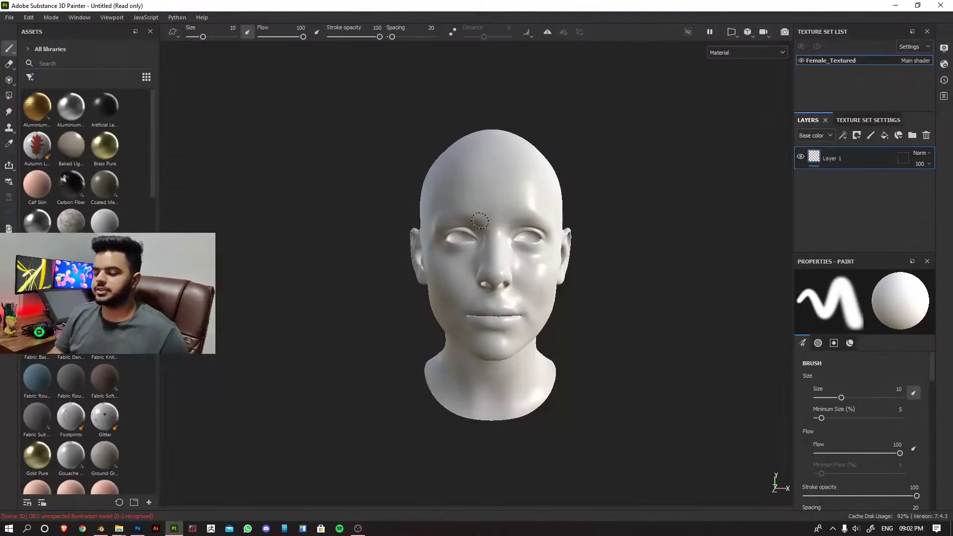
alt+drag(436, 260, 440, 277)
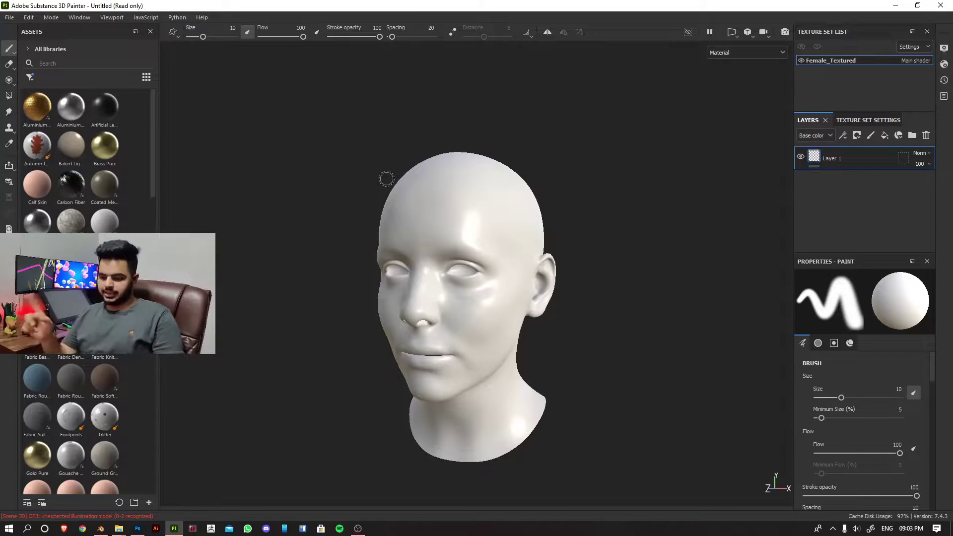
alt+drag(386, 178, 483, 182)
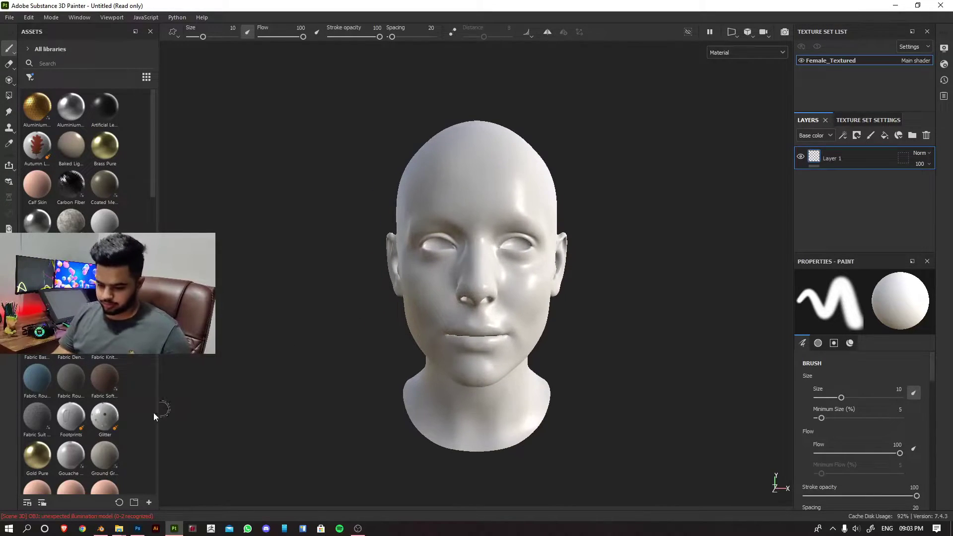
- Browse to New folder > texturingxyz_multichannelfaces_44 > fullface and drag the displacement .tif toward Painter
mouse_move(119, 528)
click(171, 484)
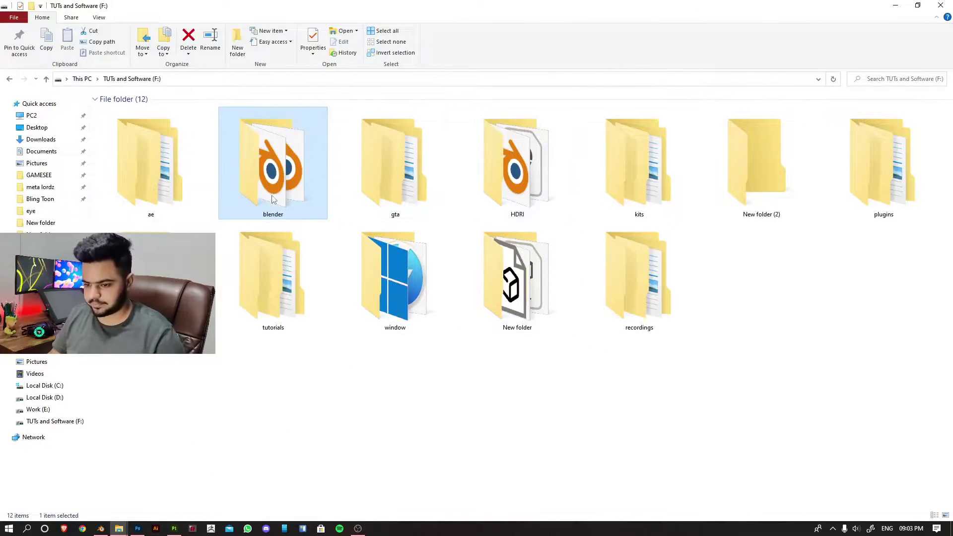
click(273, 281)
click(517, 282)
click(761, 182)
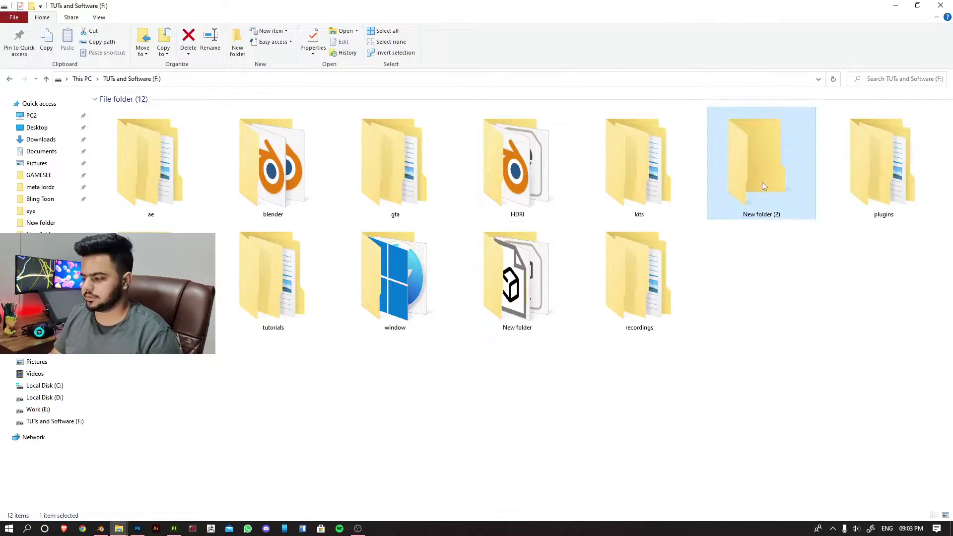
double_click(761, 164)
double_click(172, 123)
mouse_move(568, 181)
mouse_down()
mouse_move(552, 311)
mouse_move(576, 215)
mouse_up()
key(alt+Tab)
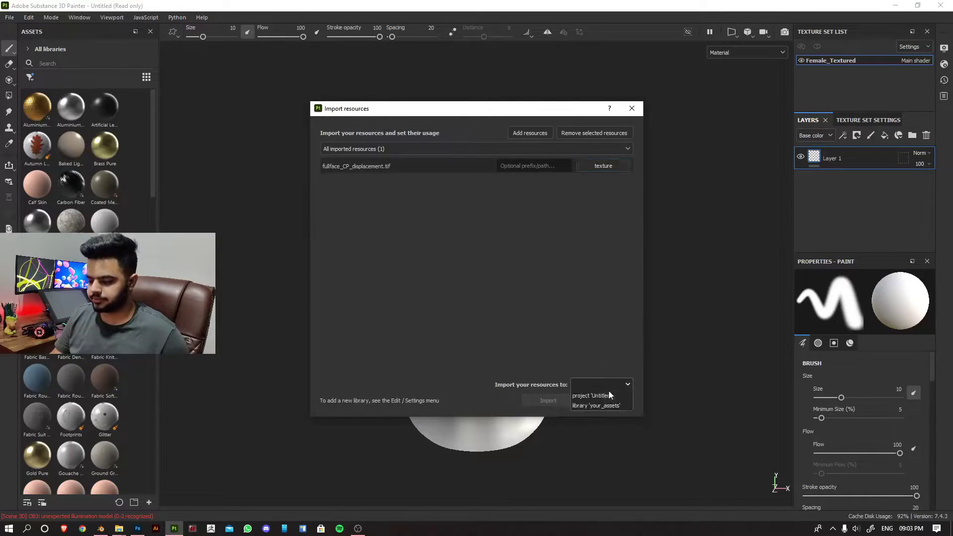
- Import fullface_CP_displacement.tif, use it as the fill layer's base color, and set roughness ~0.7
click(596, 407)
click(547, 401)
scroll(476, 246, up, 3)
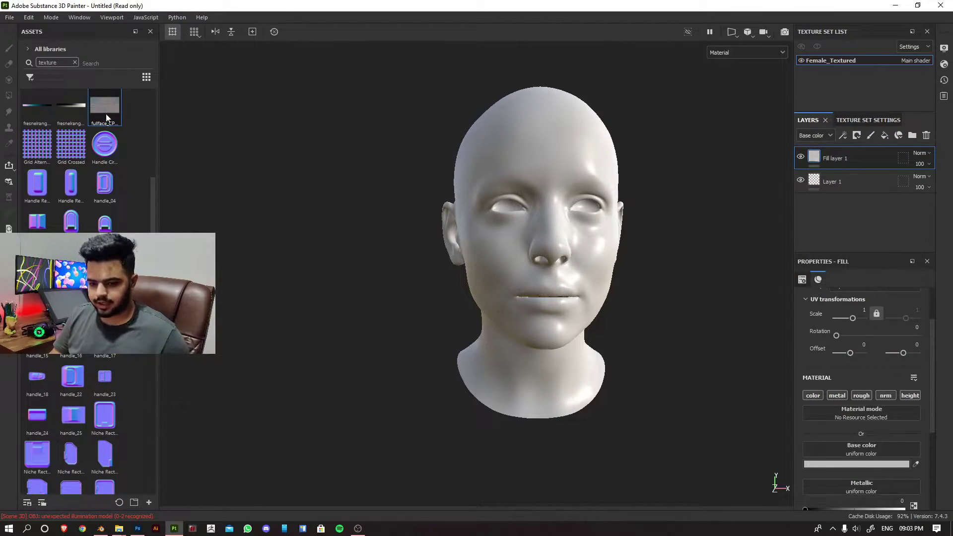
drag(106, 110, 906, 471)
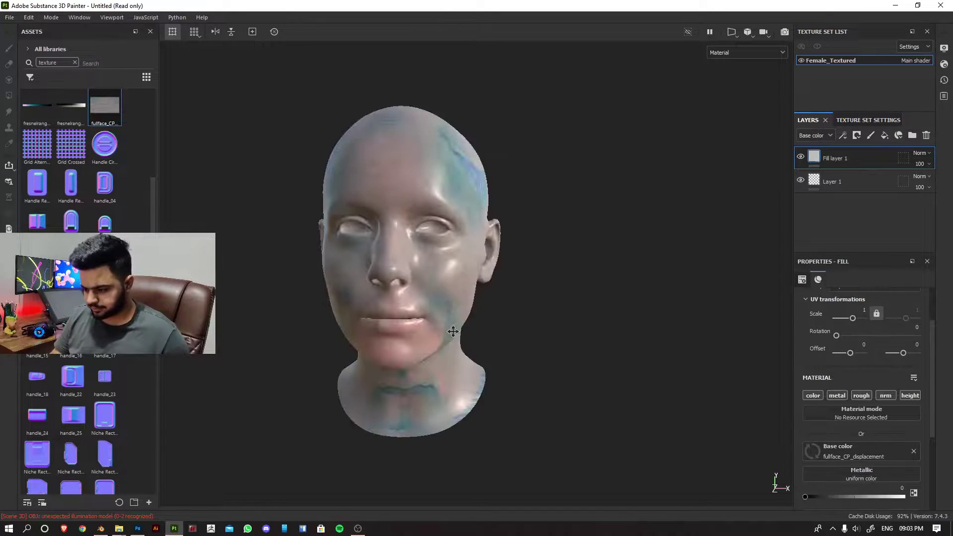
middle_drag(566, 349, 437, 345)
scroll(893, 468, up, 3)
scroll(864, 448, down, 3)
scroll(866, 361, down, 2)
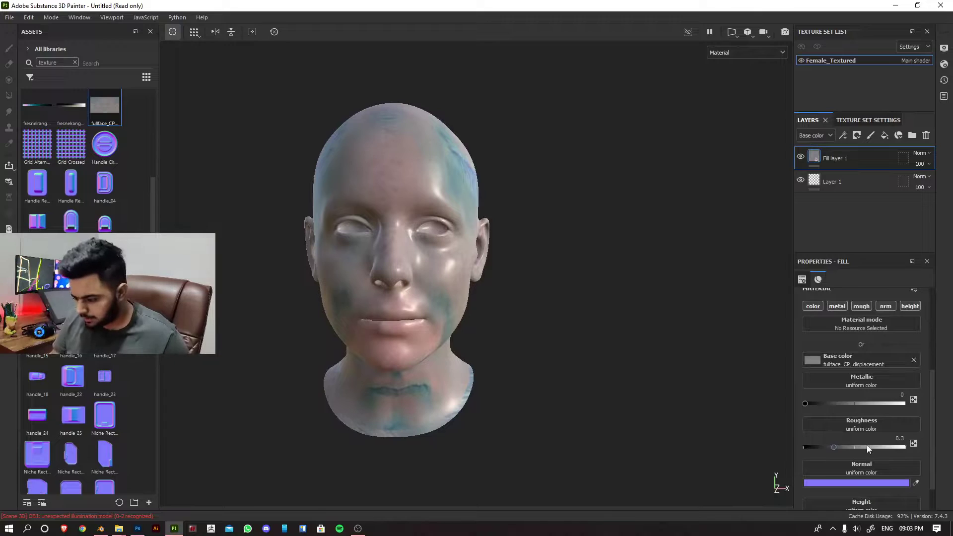
drag(854, 447, 870, 446)
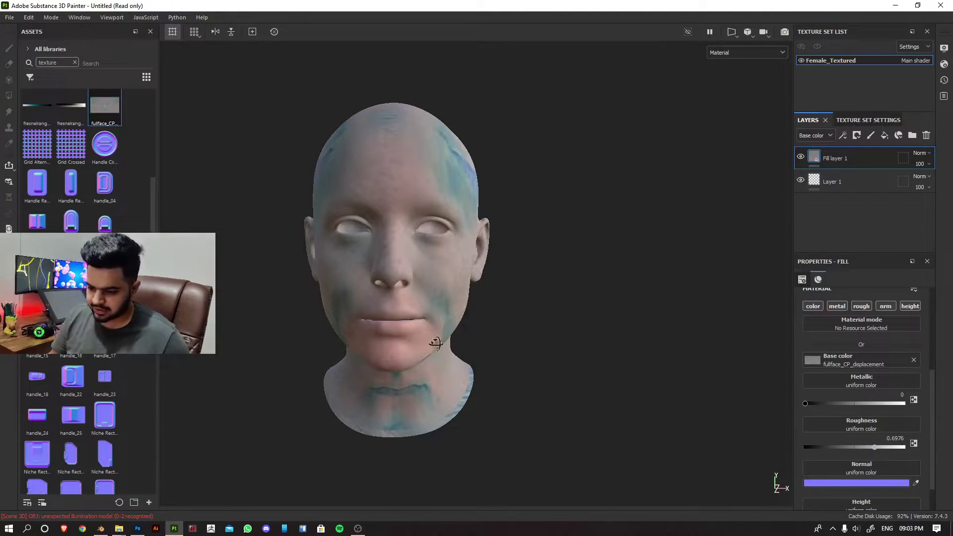
alt+drag(438, 344, 521, 350)
scroll(581, 361, up, 3)
scroll(849, 380, up, 5)
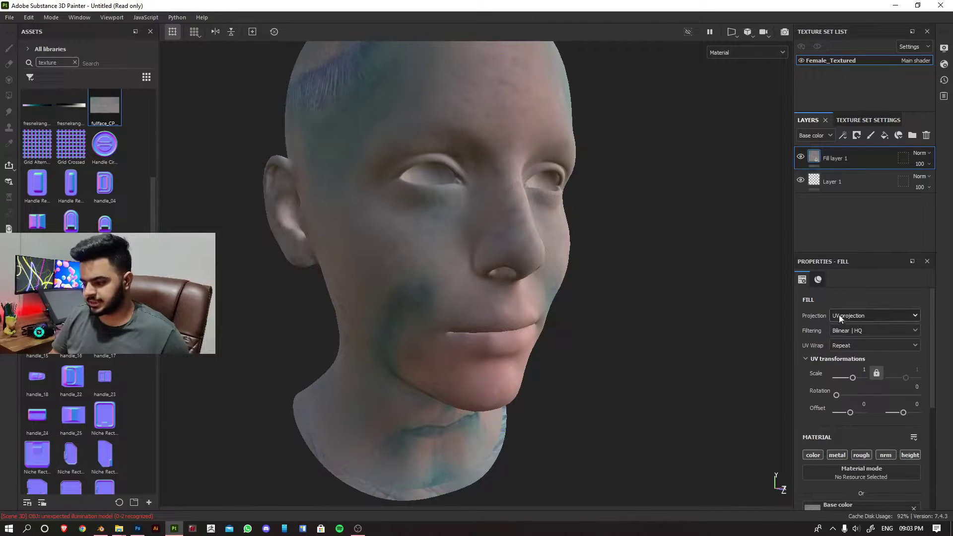
- Set Fill layer 1's projection to Warp projection with texture wrapping turned off
click(845, 317)
click(864, 386)
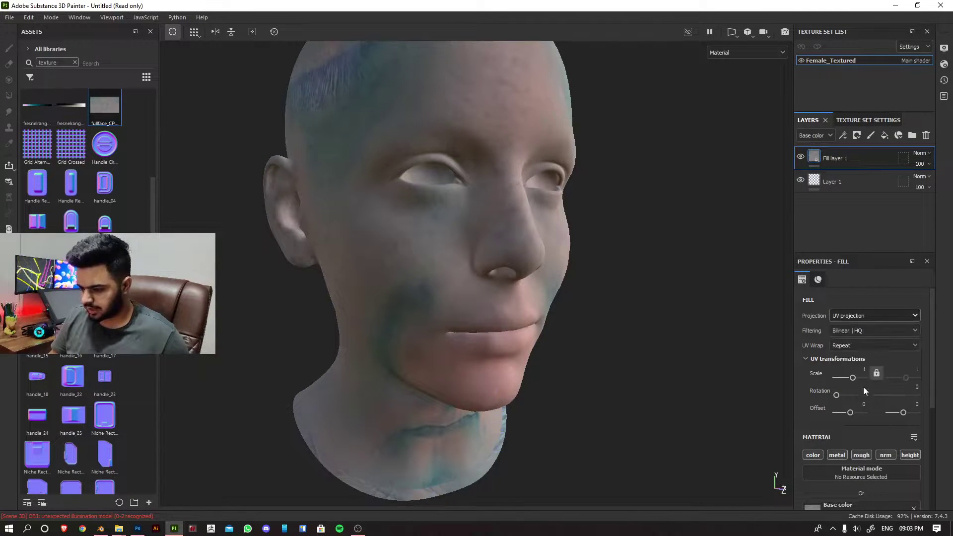
alt+middle_drag(708, 320, 648, 323)
click(863, 346)
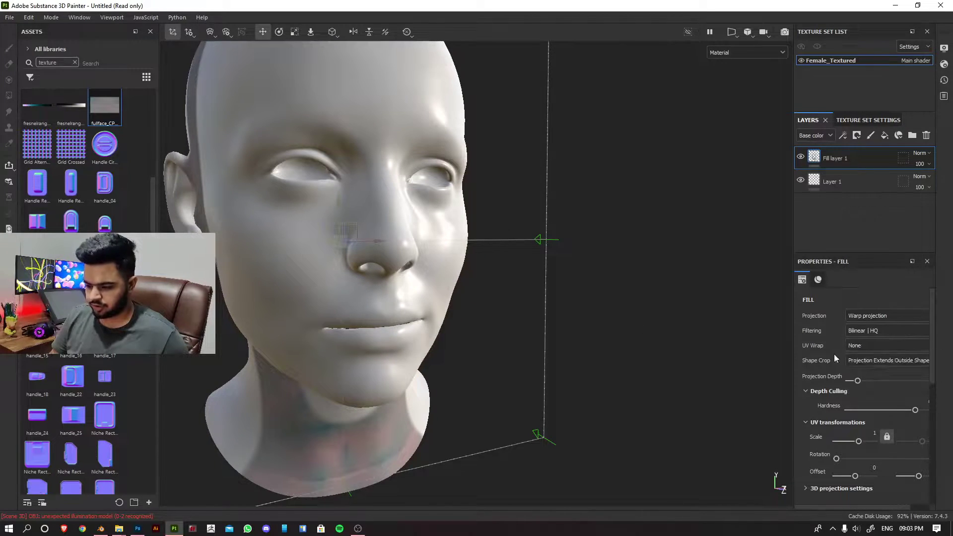
scroll(485, 304, down, 3)
- Position the warp projection box from nose tip to eye level and stretch it over the whole head
alt+drag(484, 304, 523, 318)
scroll(514, 320, down, 2)
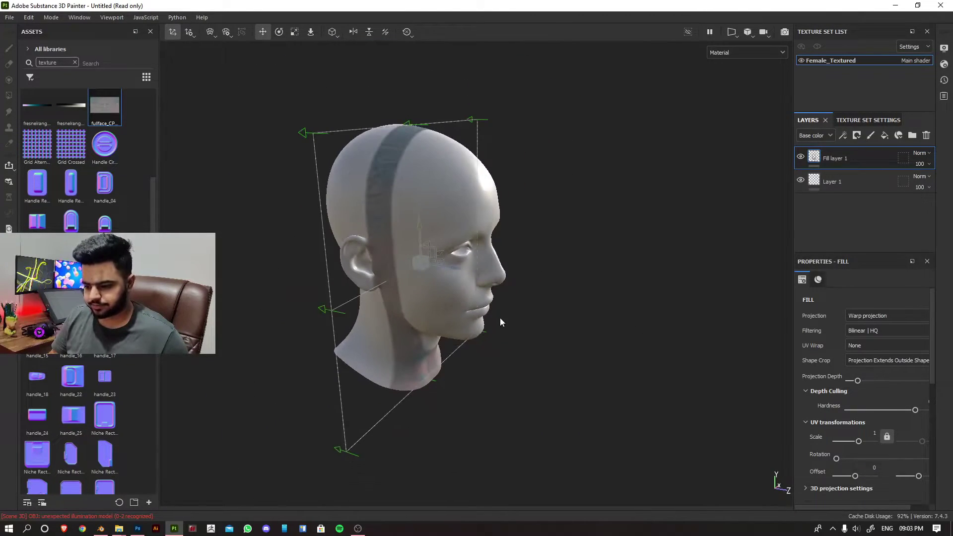
alt+drag(453, 278, 527, 282)
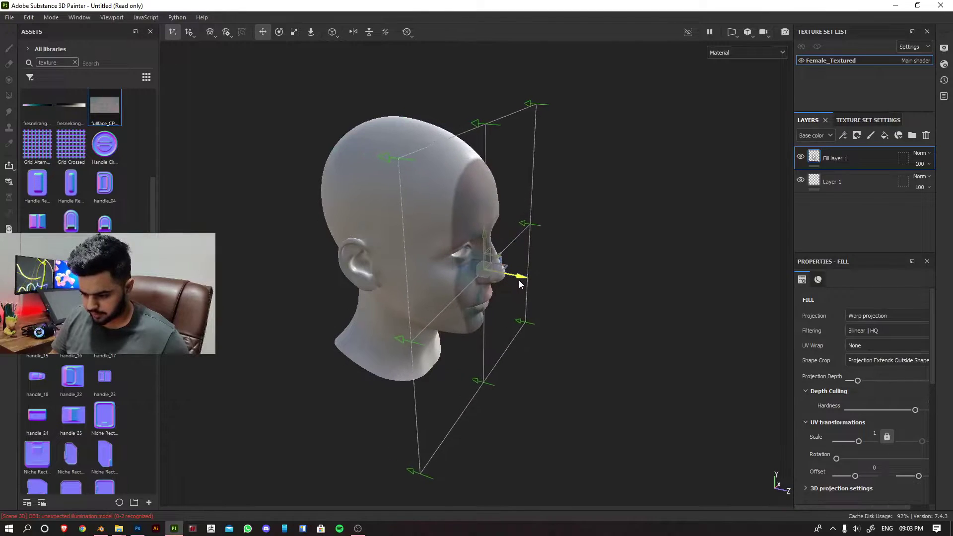
alt+shift+drag(575, 323, 531, 309)
scroll(514, 289, up, 3)
scroll(506, 269, up, 3)
scroll(461, 231, up, 3)
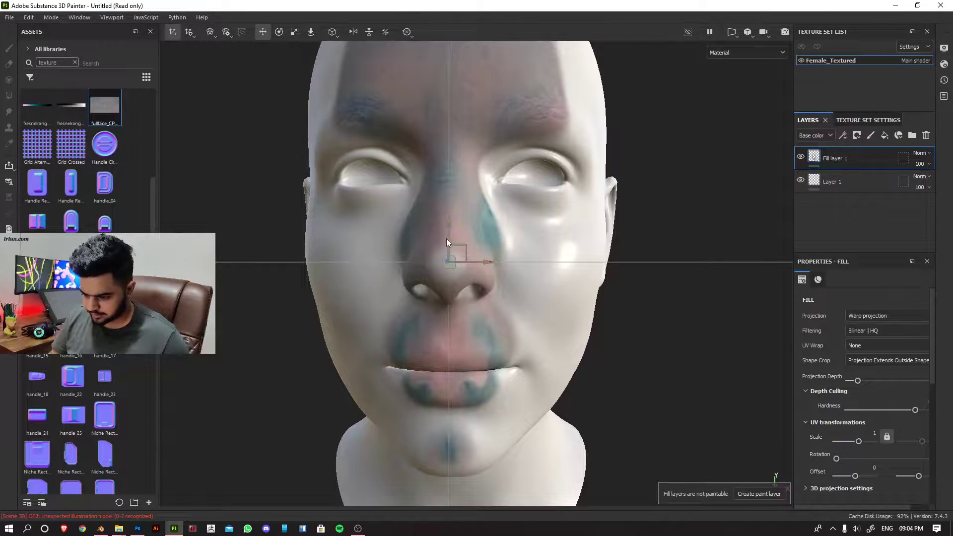
alt+drag(528, 285, 467, 280)
mouse_move(412, 262)
mouse_down()
mouse_move(405, 266)
mouse_move(536, 253)
mouse_up()
alt+middle_drag(536, 249, 530, 269)
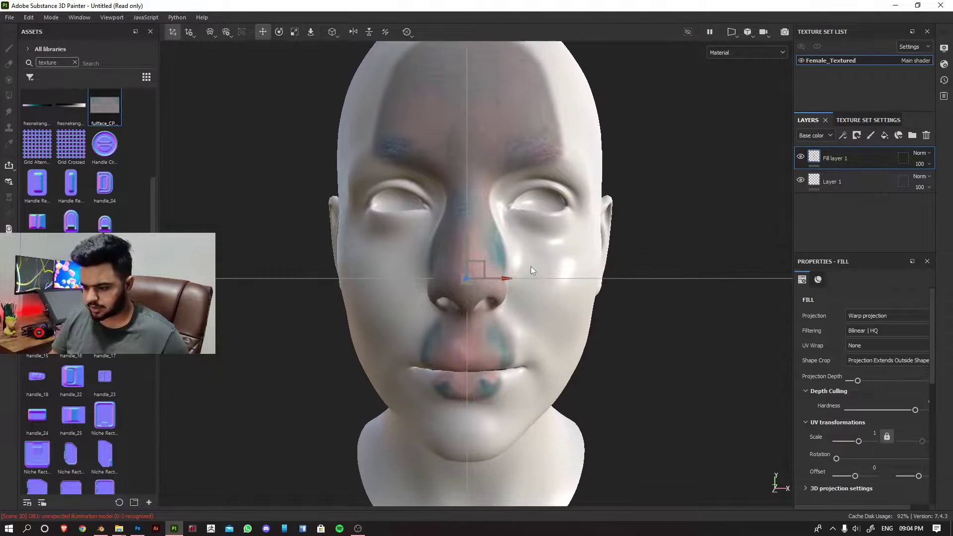
mouse_move(468, 238)
mouse_down()
mouse_move(468, 284)
mouse_move(566, 298)
mouse_up()
drag(488, 308, 465, 319)
drag(461, 278, 452, 224)
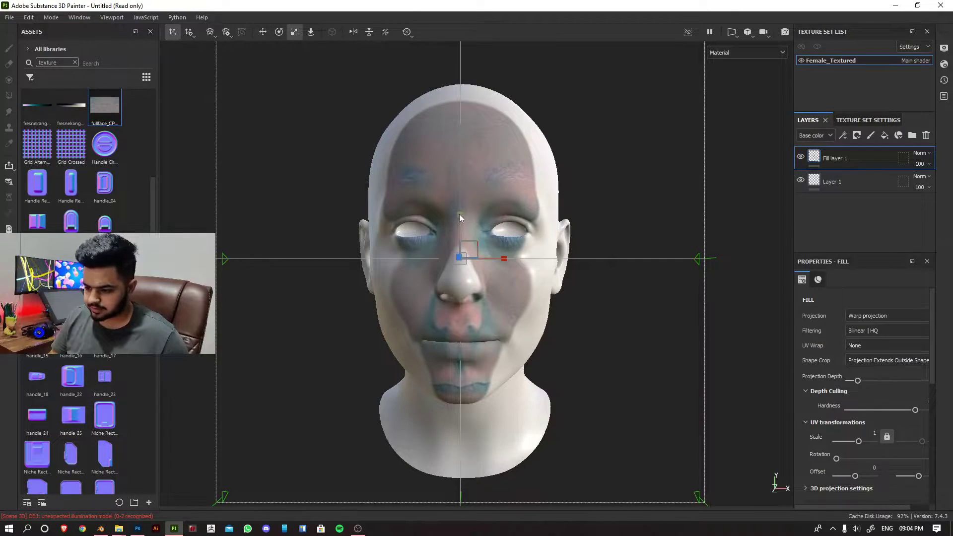
drag(459, 215, 466, 271)
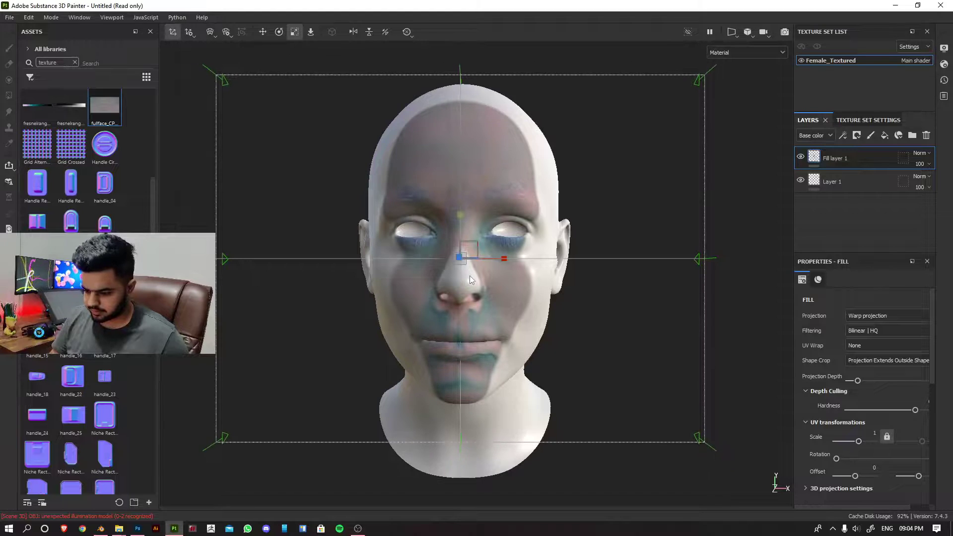
scroll(469, 279, up, 3)
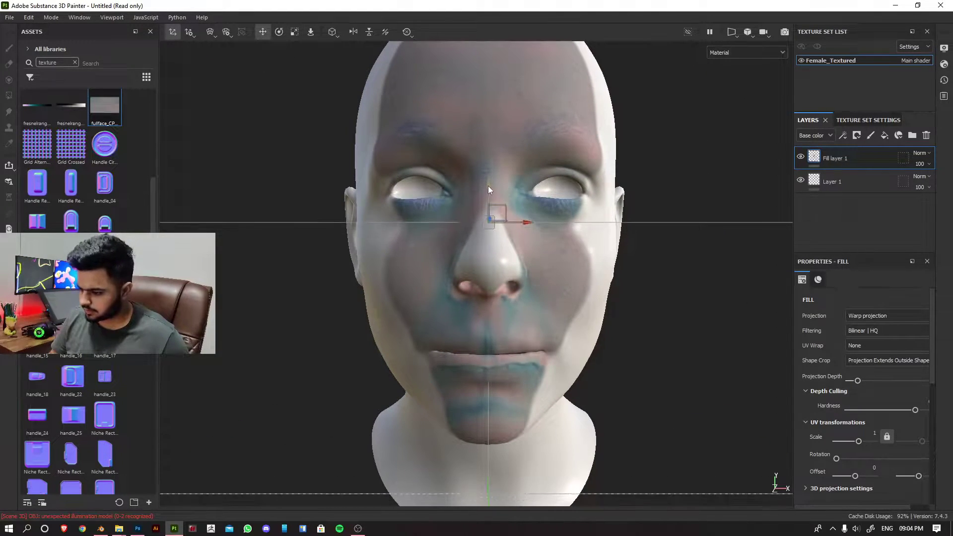
- Shift the projection slightly right and view the head straight from the front
click(531, 224)
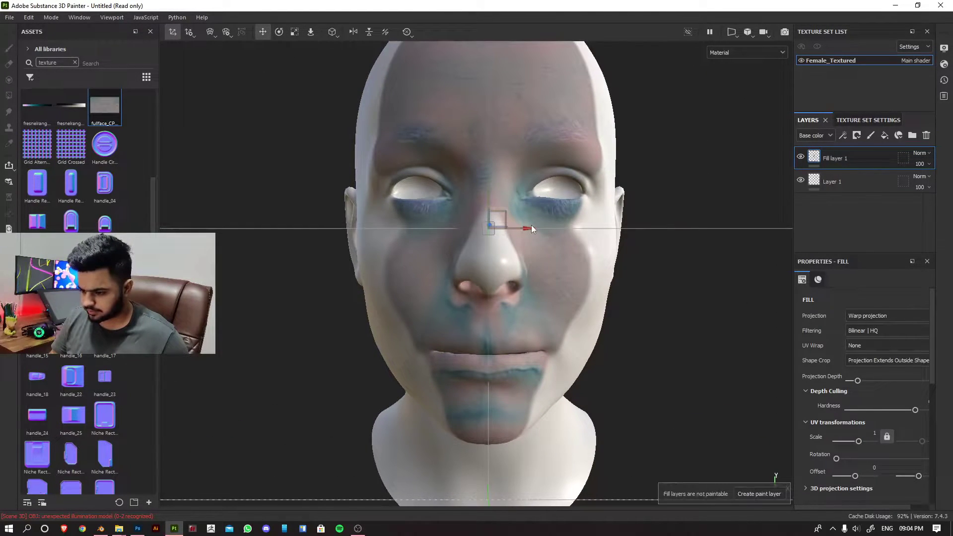
mouse_move(533, 224)
mouse_down()
mouse_move(511, 224)
mouse_move(485, 247)
mouse_move(496, 250)
mouse_move(504, 221)
mouse_up()
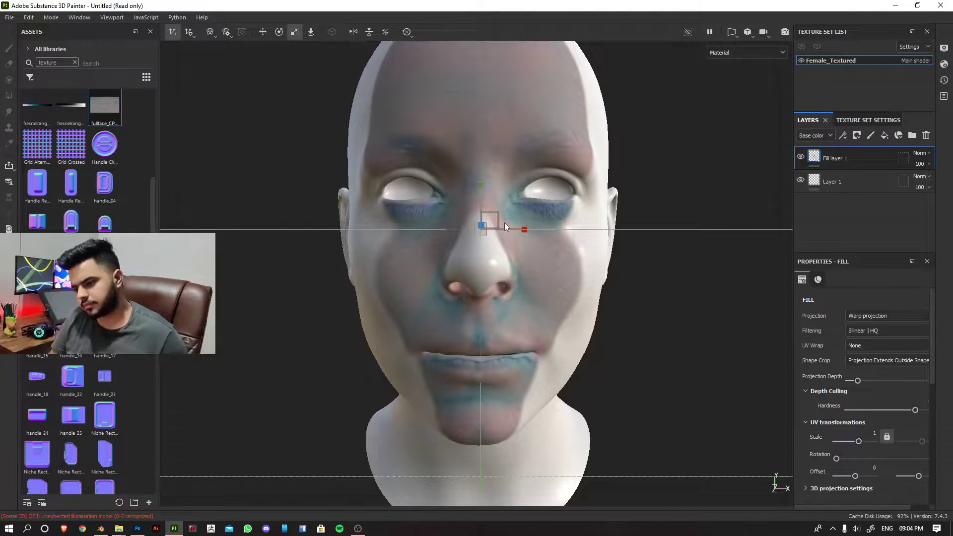
key(w)
mouse_move(481, 189)
alt+mouse_down()
mouse_move(389, 262)
mouse_move(622, 256)
mouse_move(514, 254)
mouse_move(457, 220)
mouse_move(461, 209)
alt+mouse_up()
scroll(528, 288, down, 3)
click(468, 203)
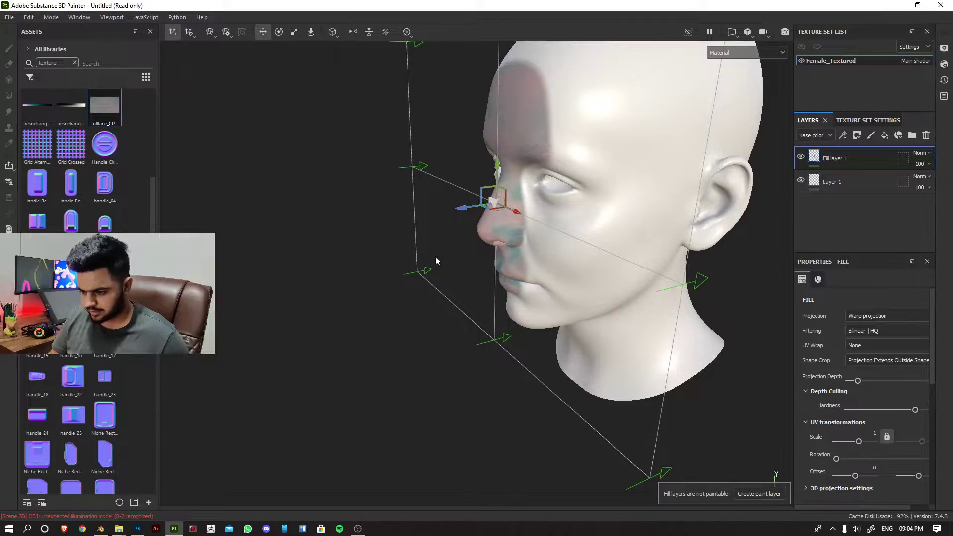
alt+shift+drag(435, 259, 417, 259)
- Switch the warp to Edit vertices and box-select the left and right cage points
click(211, 34)
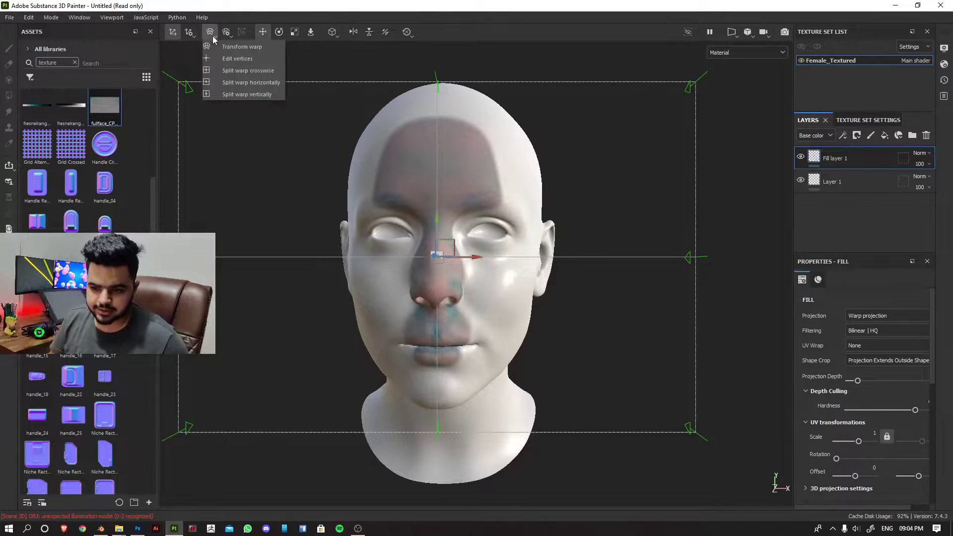
click(253, 60)
scroll(387, 179, down, 3)
middle_drag(388, 179, 447, 178)
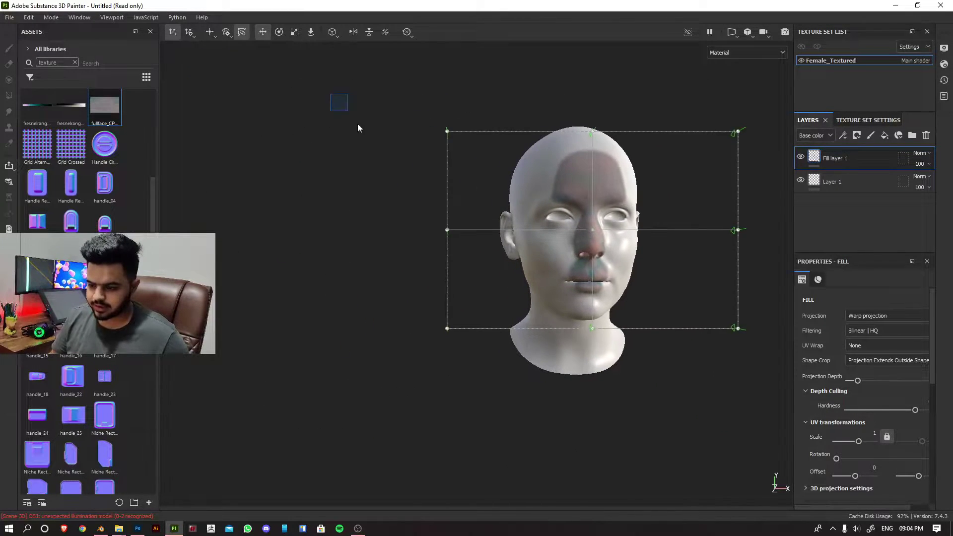
drag(331, 94, 472, 415)
mouse_move(521, 224)
alt+middle_down()
mouse_move(446, 223)
mouse_move(386, 209)
alt+middle_up()
drag(510, 63, 634, 425)
mouse_move(447, 223)
alt+mouse_down()
mouse_move(633, 283)
mouse_move(447, 253)
mouse_move(417, 238)
mouse_move(520, 230)
mouse_move(521, 216)
mouse_move(497, 263)
mouse_move(588, 236)
mouse_move(524, 303)
mouse_move(506, 304)
alt+mouse_up()
scroll(477, 245, up, 2)
- Pull the right side of the cage toward the head and check the fit from the side
click(566, 157)
alt+shift+drag(627, 221, 576, 148)
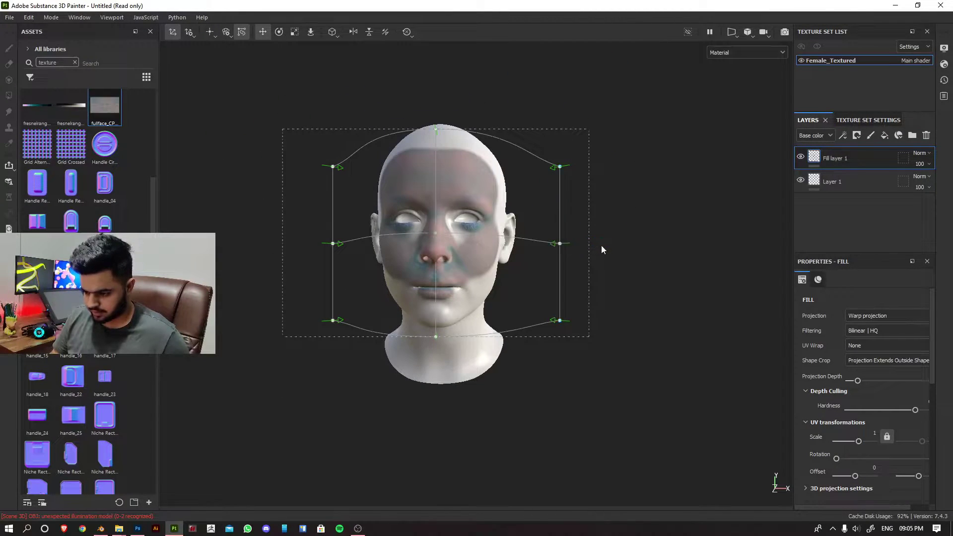
drag(601, 245, 571, 247)
key(f)
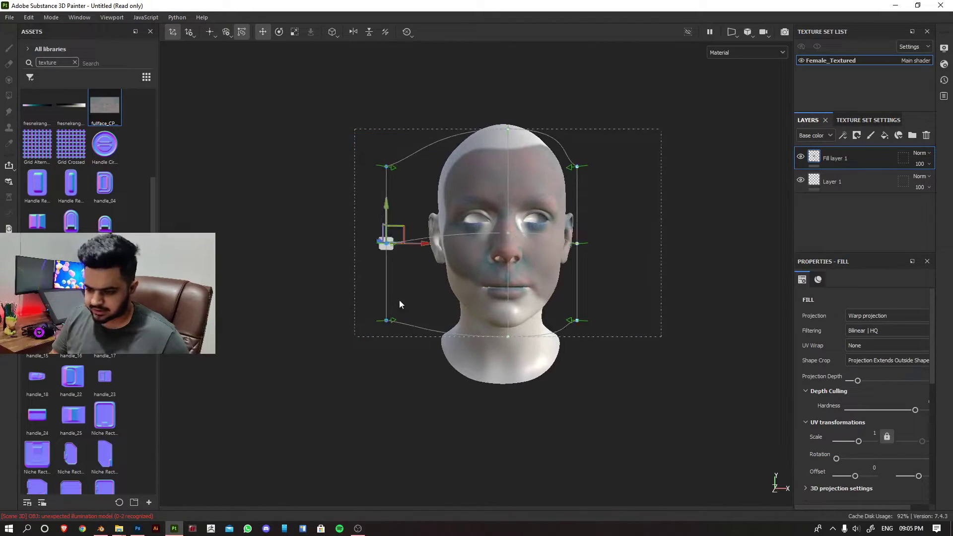
mouse_move(395, 294)
alt+mouse_down()
mouse_move(387, 327)
mouse_move(308, 420)
alt+mouse_up()
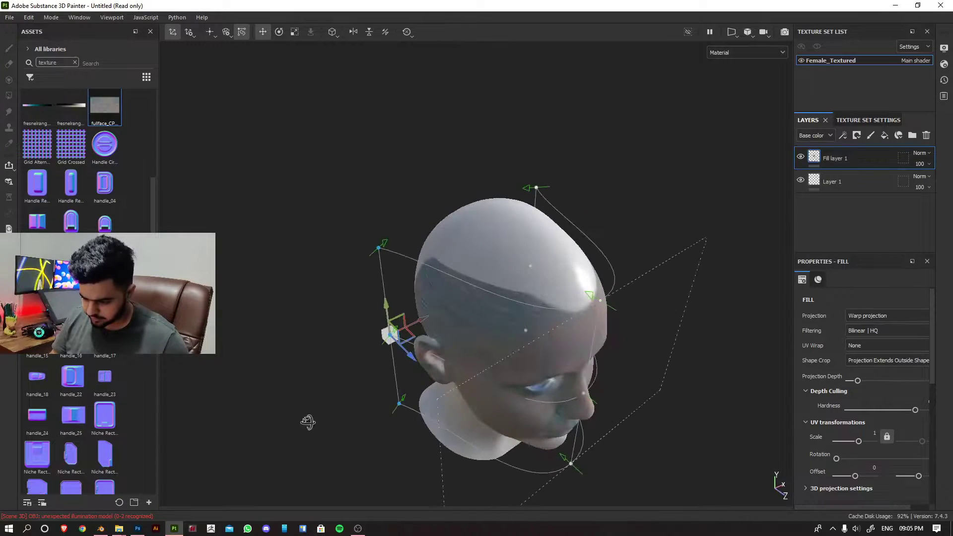
alt+drag(419, 325, 398, 353)
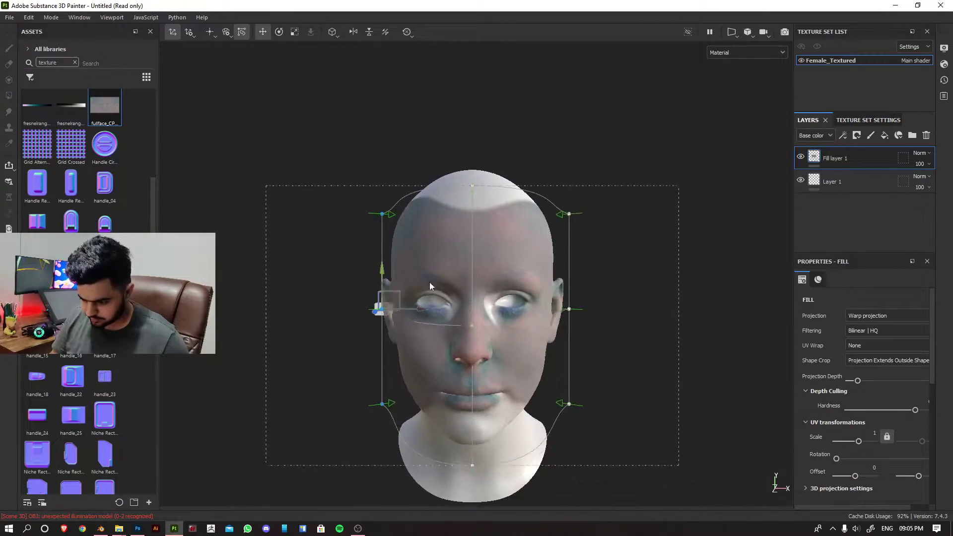
scroll(397, 351, up, 6)
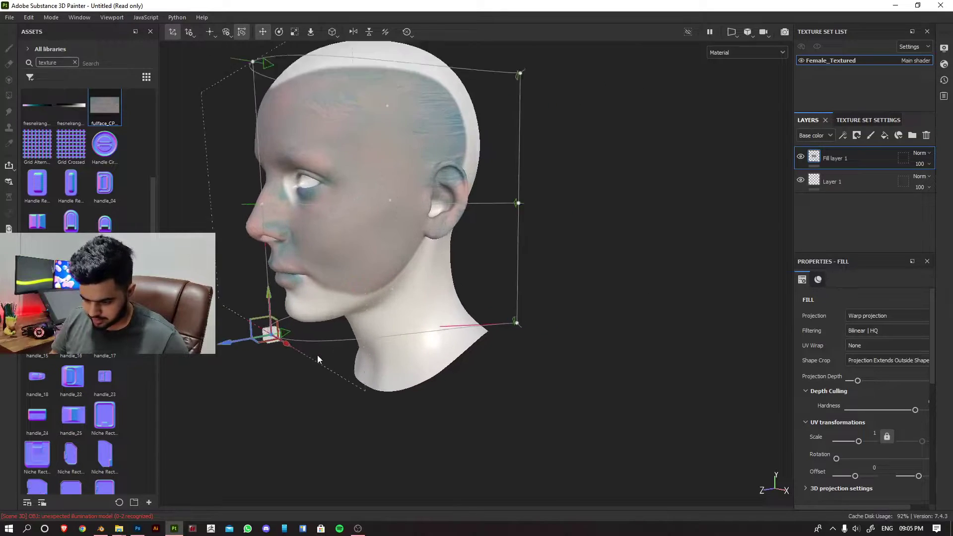
mouse_move(365, 368)
alt+mouse_down()
mouse_move(264, 369)
mouse_move(288, 358)
mouse_move(513, 354)
alt+mouse_up()
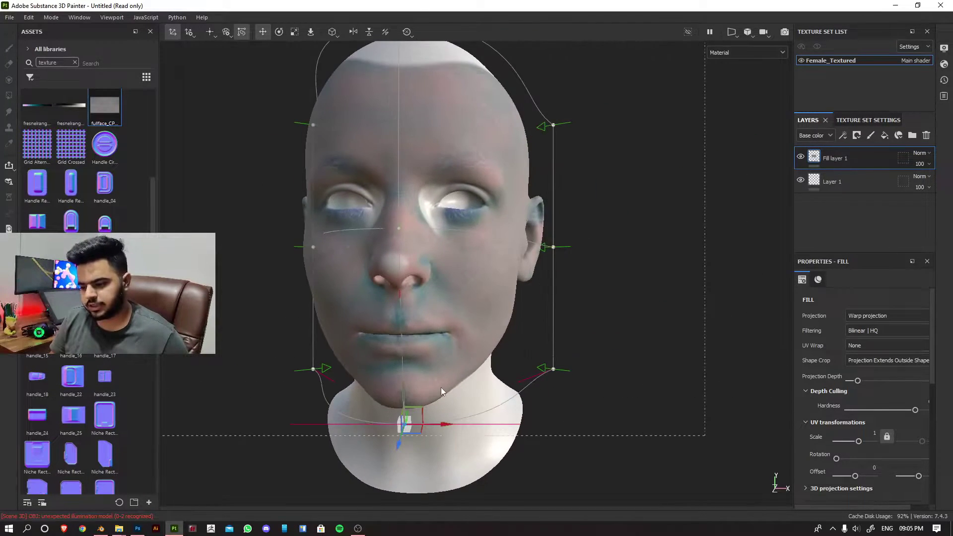
scroll(513, 355, up, 2)
- Move the cage point below the chin downward and nudge another selected point slightly down
alt+middle_drag(465, 208, 441, 346)
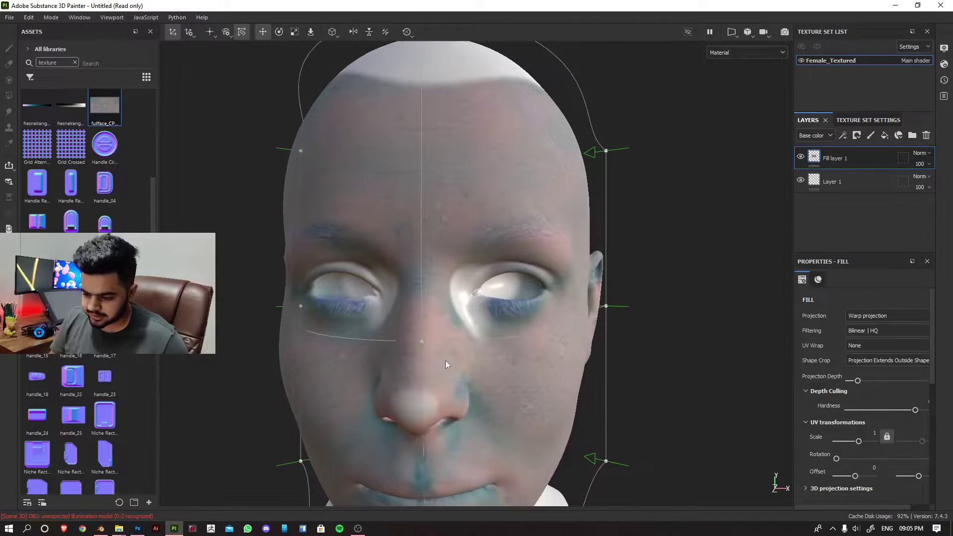
alt+drag(448, 358, 413, 336)
scroll(396, 382, up, 3)
mouse_move(395, 383)
alt+mouse_down()
mouse_move(403, 333)
mouse_move(506, 330)
mouse_move(499, 354)
alt+mouse_up()
scroll(478, 315, up, 3)
alt+middle_drag(478, 315, 503, 344)
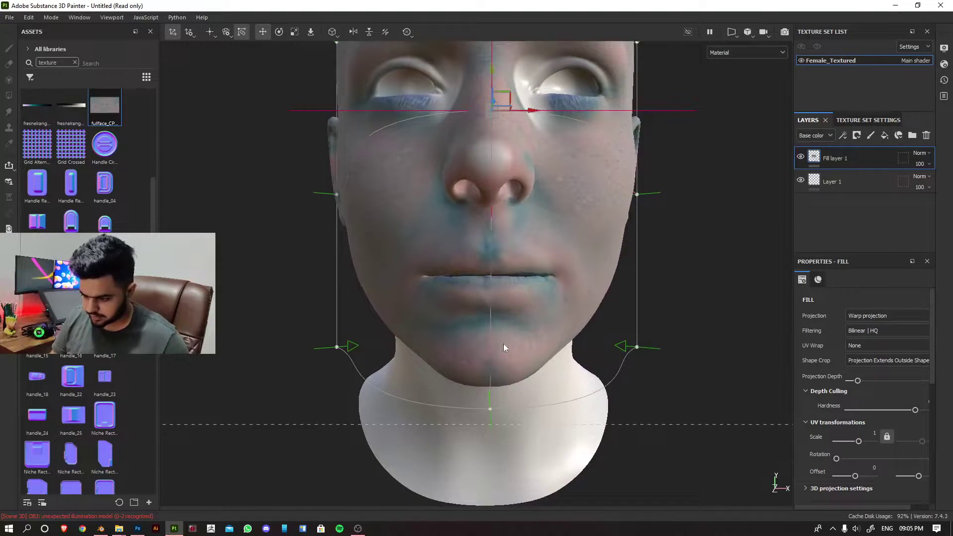
click(492, 399)
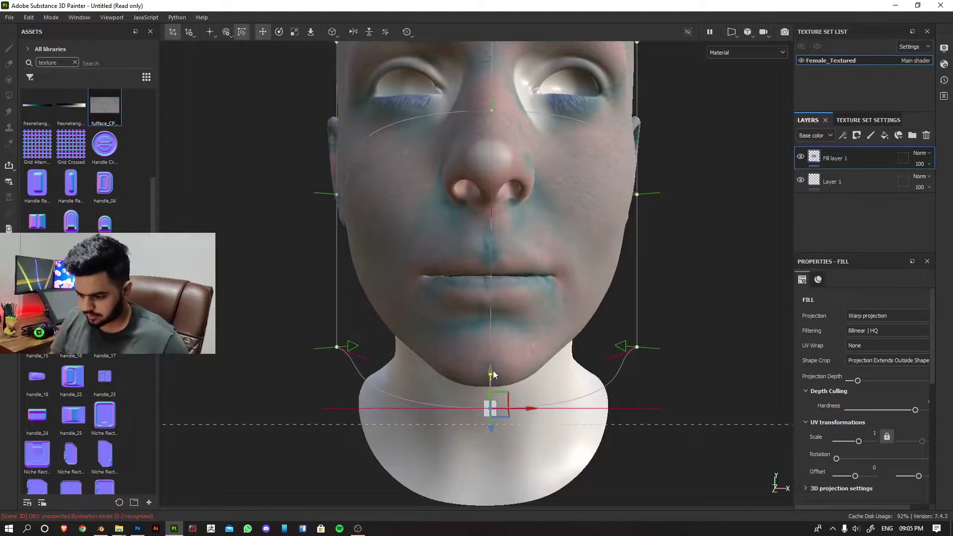
drag(493, 370, 303, 319)
scroll(435, 318, up, 3)
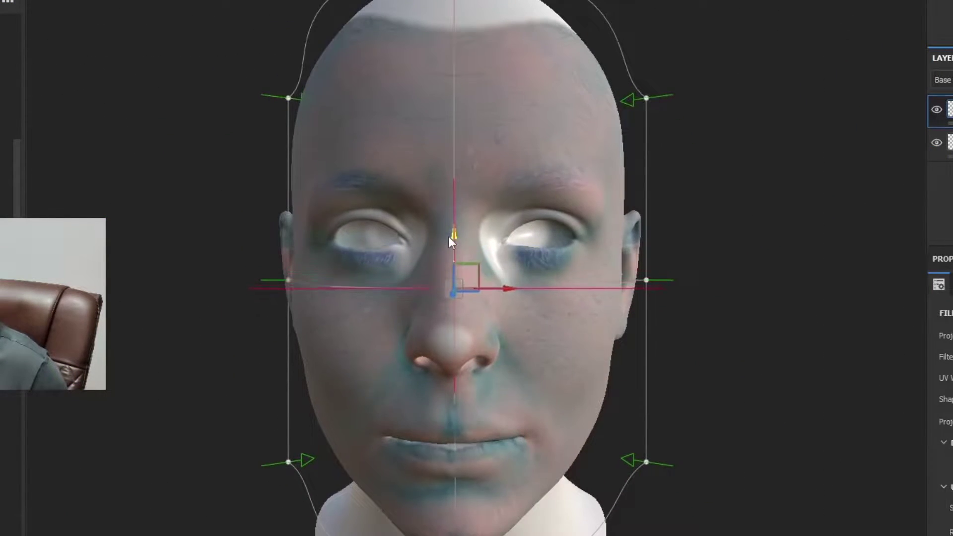
scroll(503, 316, down, 3)
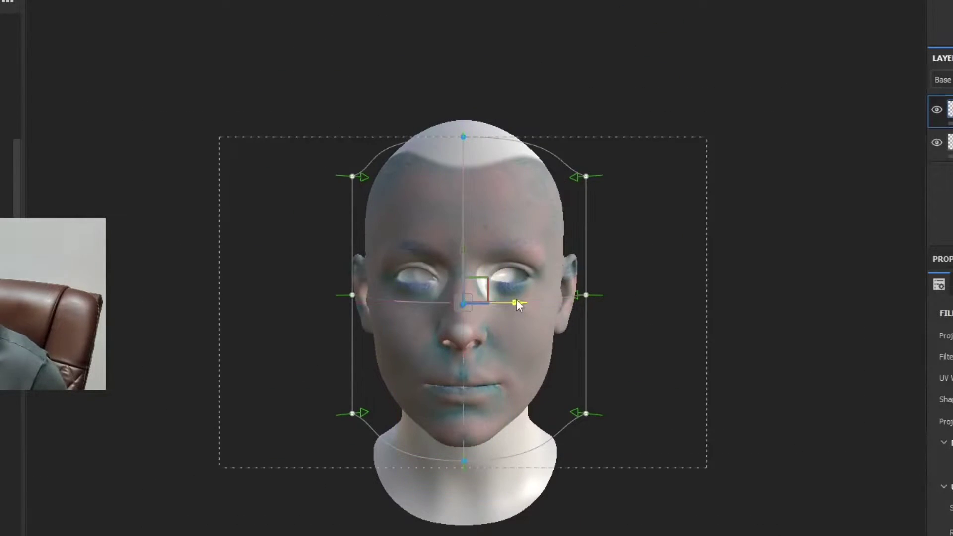
scroll(515, 298, up, 3)
scroll(518, 392, up, 3)
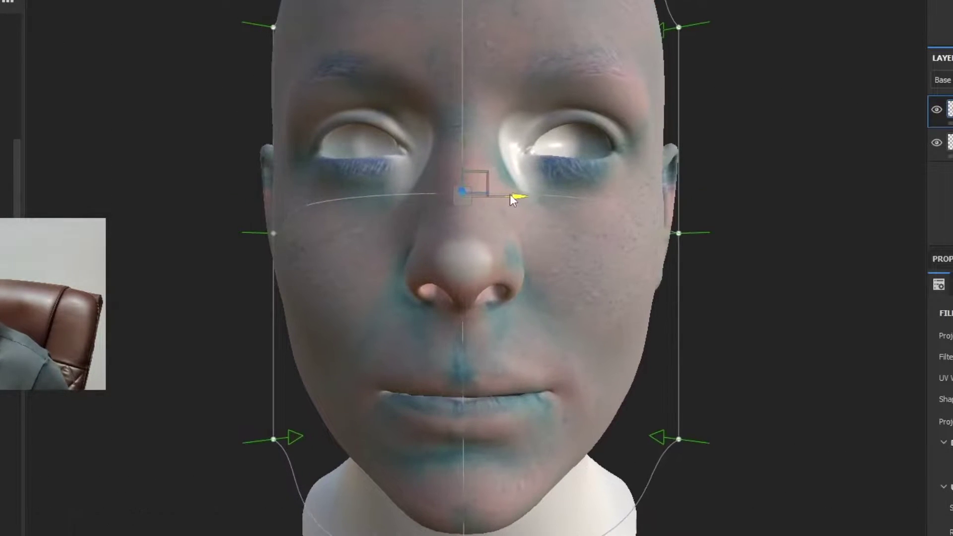
scroll(510, 194, down, 2)
alt+drag(509, 263, 397, 312)
mouse_move(521, 235)
alt+mouse_down()
mouse_move(633, 371)
mouse_move(510, 286)
mouse_move(498, 267)
alt+mouse_up()
scroll(448, 279, up, 3)
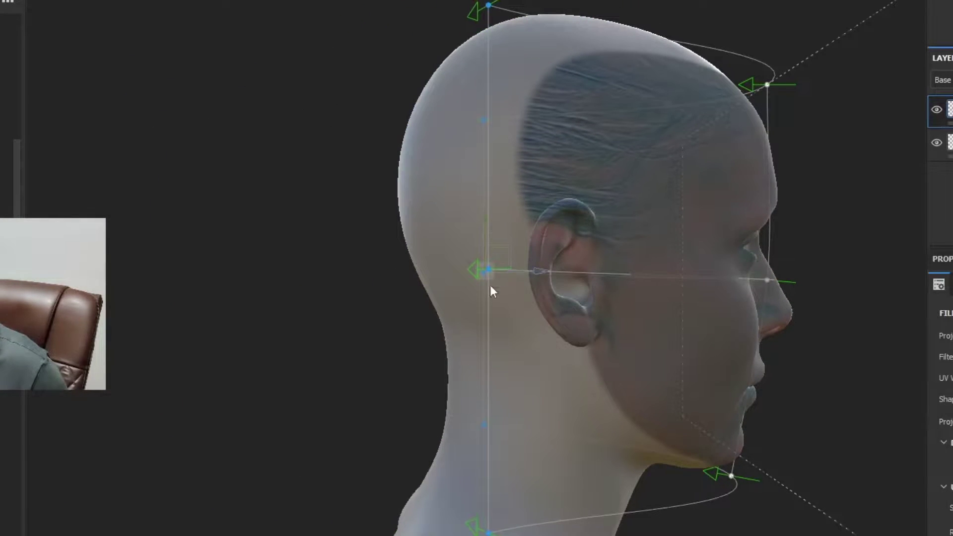
mouse_move(478, 310)
alt+mouse_down()
mouse_move(488, 265)
mouse_move(568, 360)
mouse_move(521, 372)
mouse_move(476, 224)
mouse_move(539, 464)
mouse_move(479, 355)
alt+mouse_up()
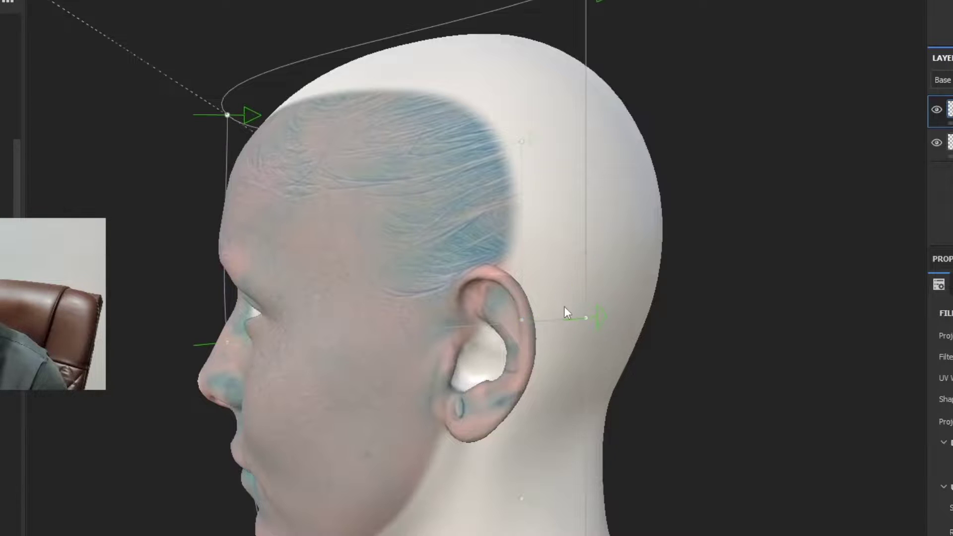
scroll(564, 308, down, 3)
drag(568, 224, 568, 237)
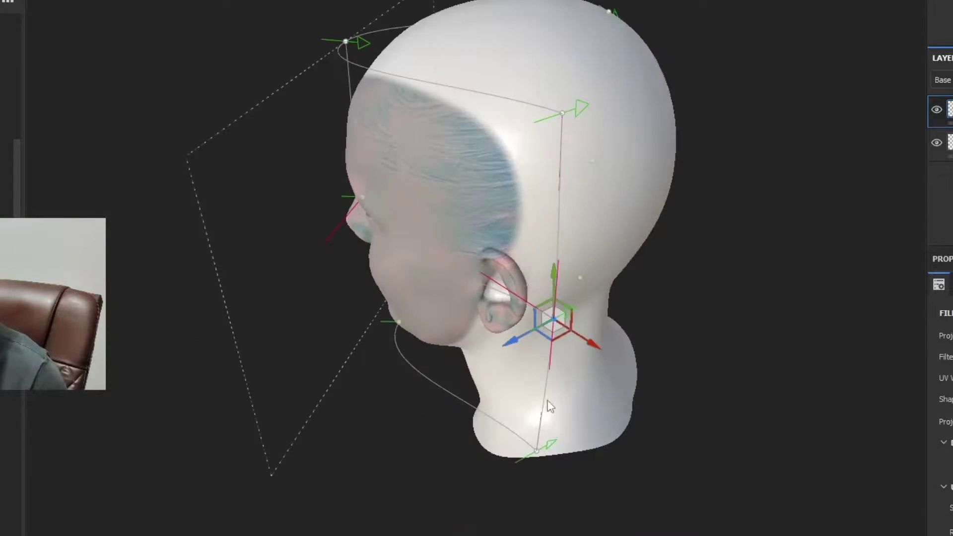
alt+drag(550, 306, 697, 322)
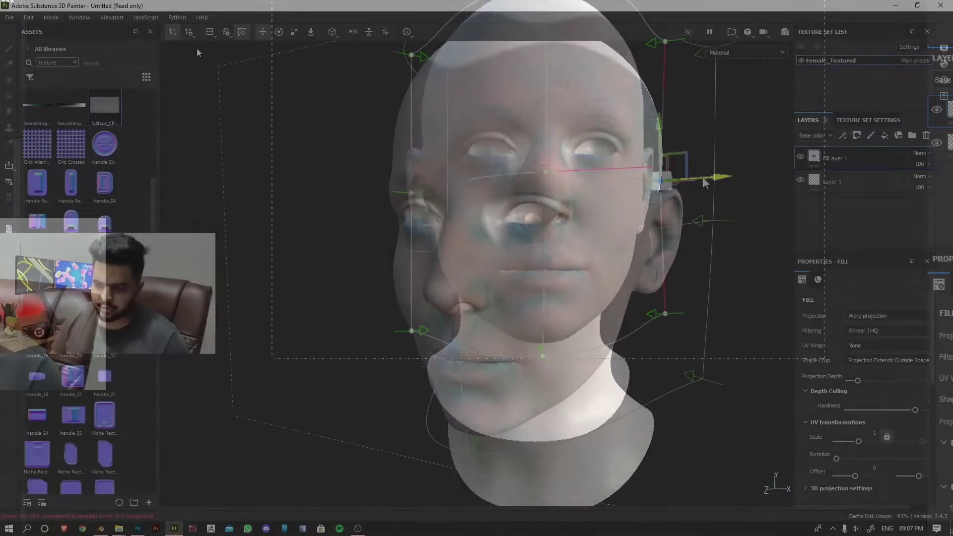
- Add a horizontal and a vertical split to the warp cage, then return to Edit vertices
click(210, 32)
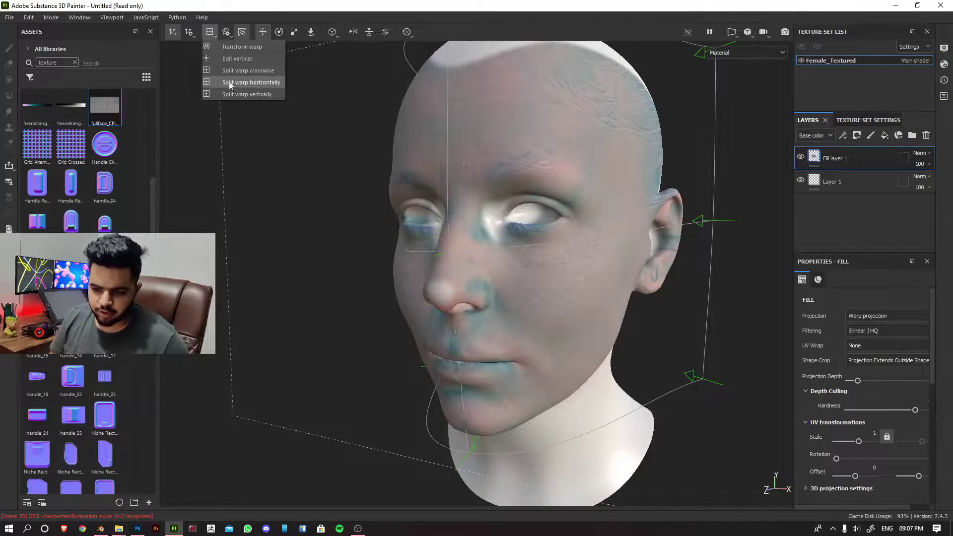
click(272, 82)
alt+drag(476, 223, 565, 223)
scroll(421, 254, up, 4)
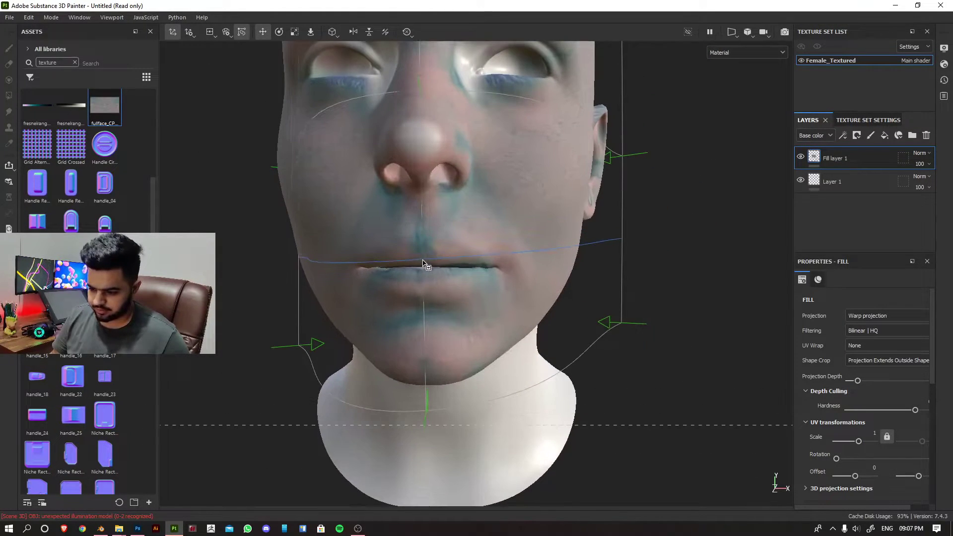
middle_drag(450, 231, 449, 328)
click(210, 32)
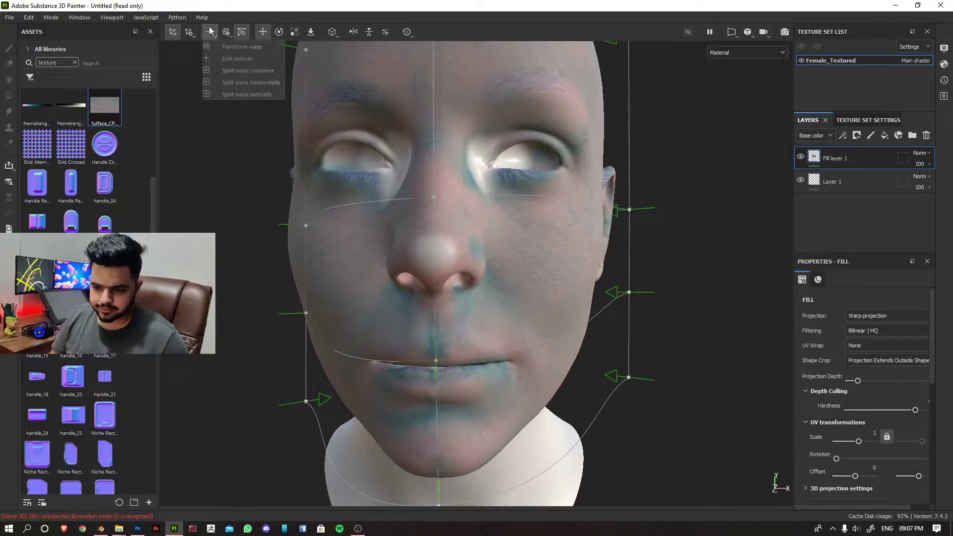
click(246, 94)
middle_drag(417, 111, 417, 249)
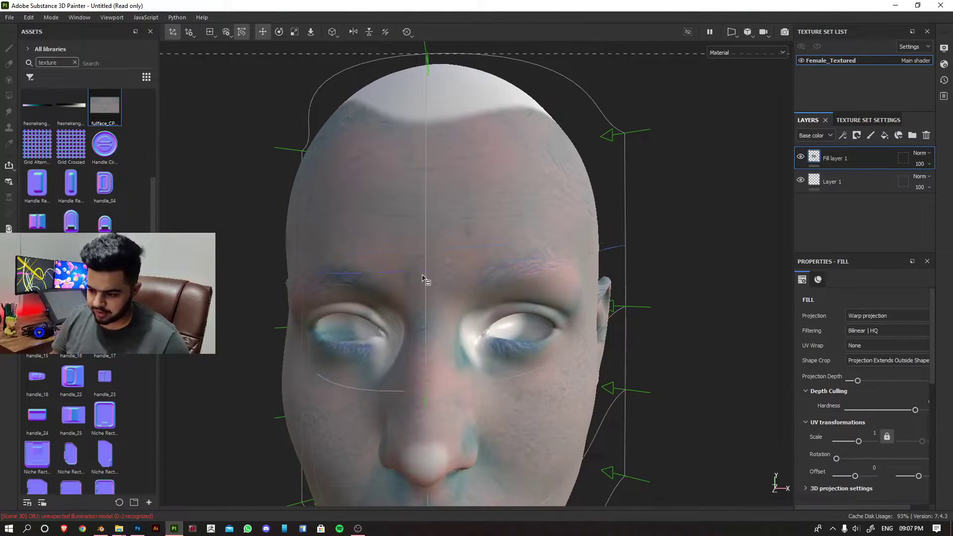
scroll(422, 283, down, 3)
middle_drag(447, 298, 447, 186)
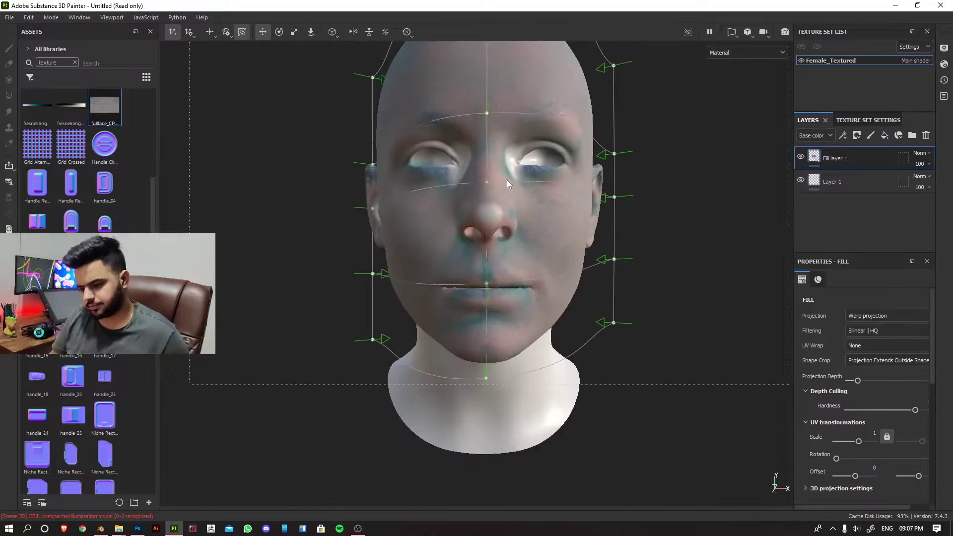
scroll(476, 223, up, 3)
click(209, 32)
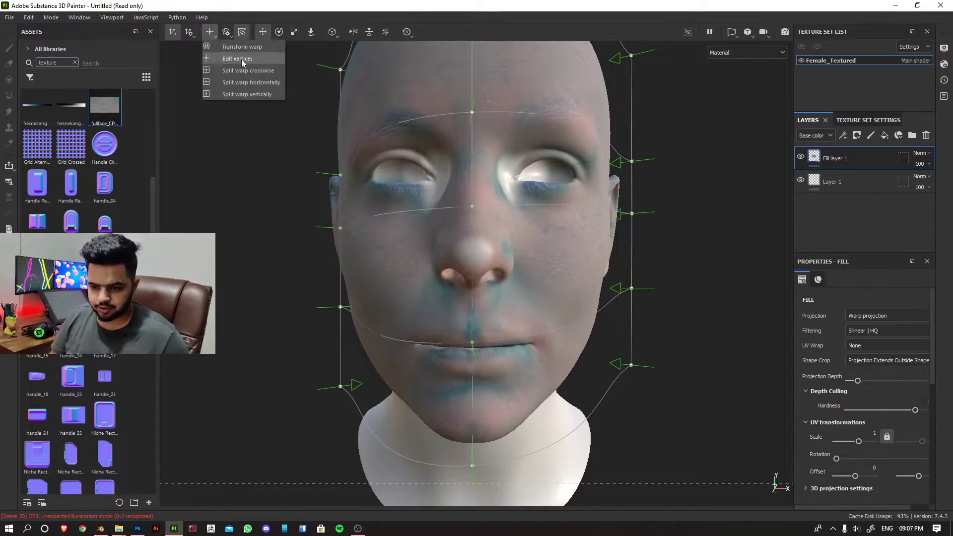
click(254, 65)
scroll(413, 240, up, 4)
scroll(413, 241, up, 3)
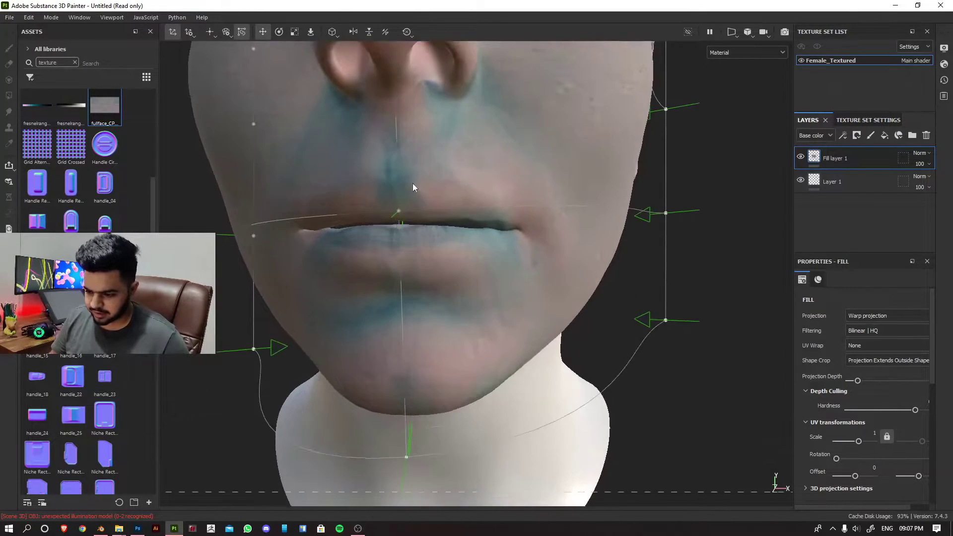
- Align the upper lip, then select cage points at the mouth, chin, forehead, brow and top-right
mouse_move(425, 214)
alt+mouse_down()
mouse_move(378, 220)
mouse_move(429, 207)
alt+mouse_up()
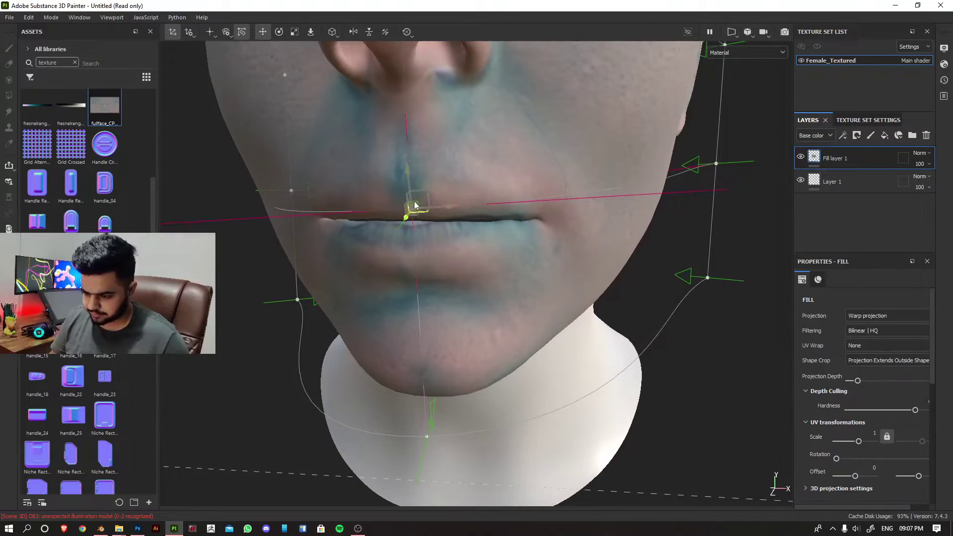
drag(406, 177, 407, 159)
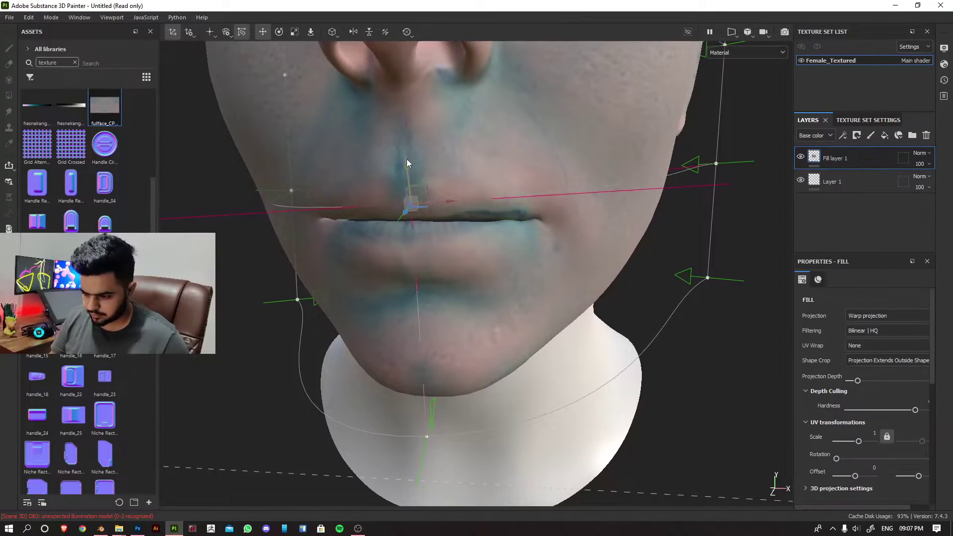
scroll(458, 176, up, 1)
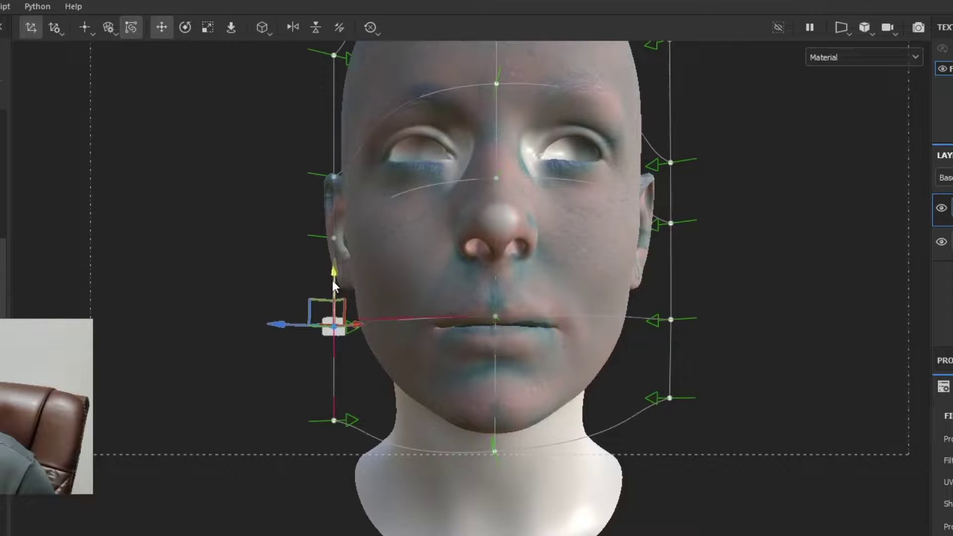
click(495, 319)
click(495, 446)
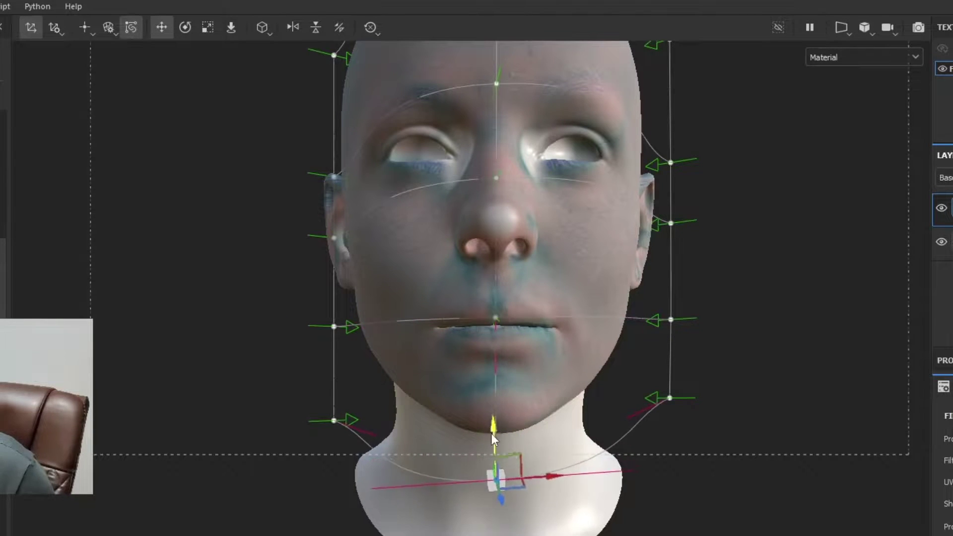
mouse_move(491, 433)
alt+mouse_down()
mouse_move(569, 368)
mouse_move(600, 447)
alt+mouse_up()
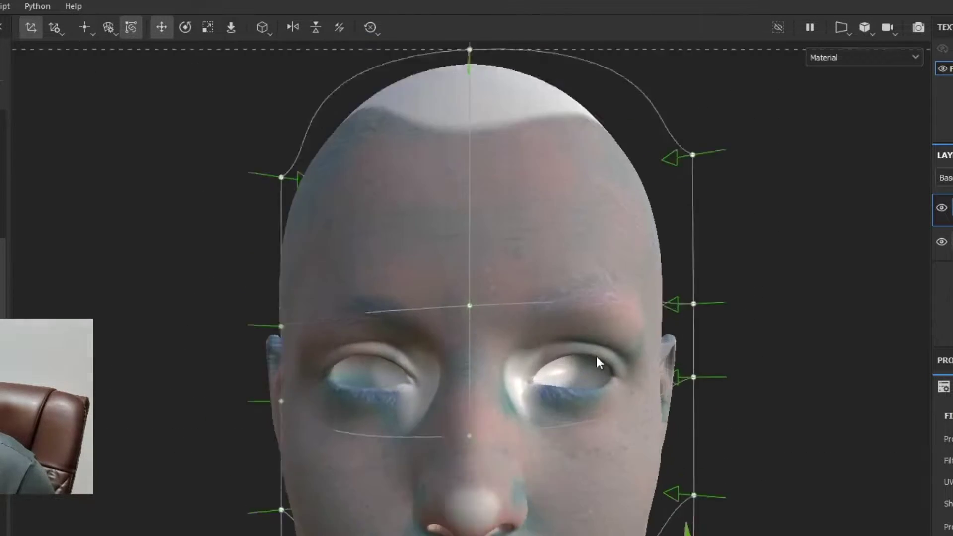
scroll(596, 354, up, 3)
click(532, 191)
scroll(535, 186, down, 3)
click(448, 176)
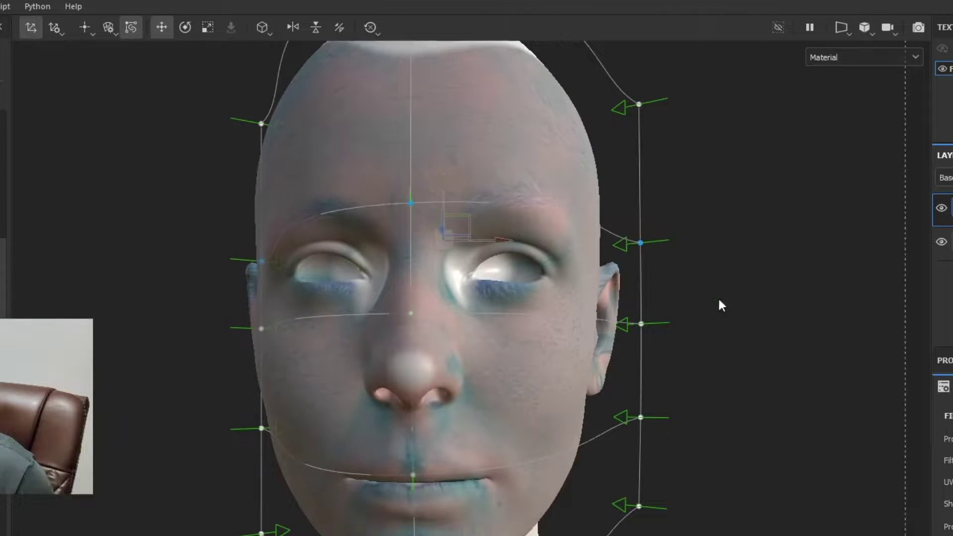
click(450, 281)
alt+shift+drag(468, 342, 432, 250)
scroll(432, 249, down, 3)
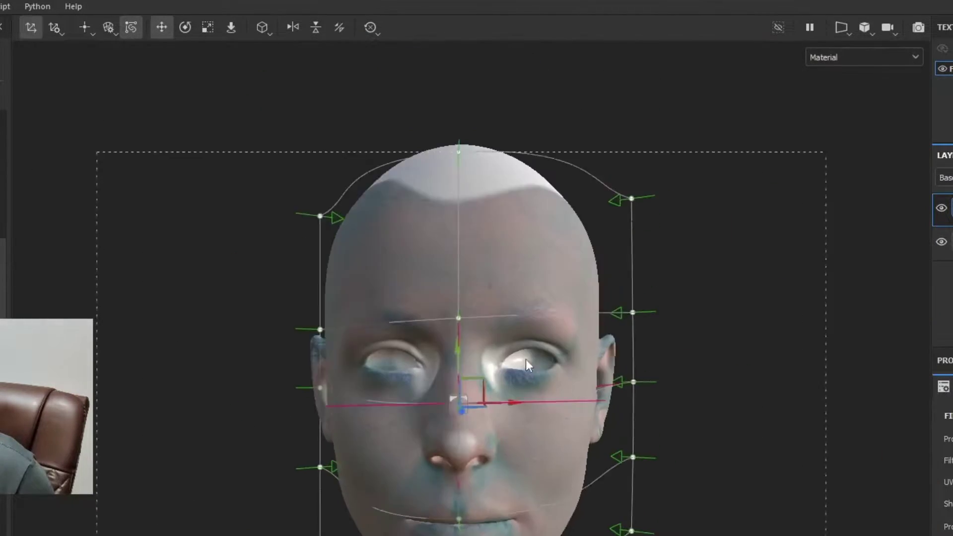
mouse_move(525, 351)
alt+mouse_down()
mouse_move(563, 186)
mouse_move(459, 347)
alt+mouse_up()
click(556, 180)
scroll(460, 347, up, 3)
alt+drag(461, 298, 606, 286)
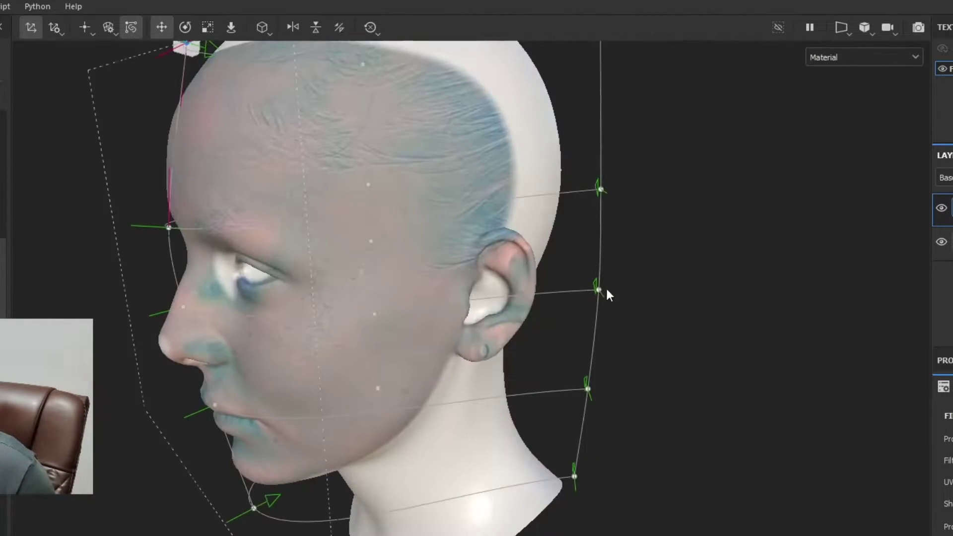
click(715, 301)
alt+shift+drag(715, 300, 714, 301)
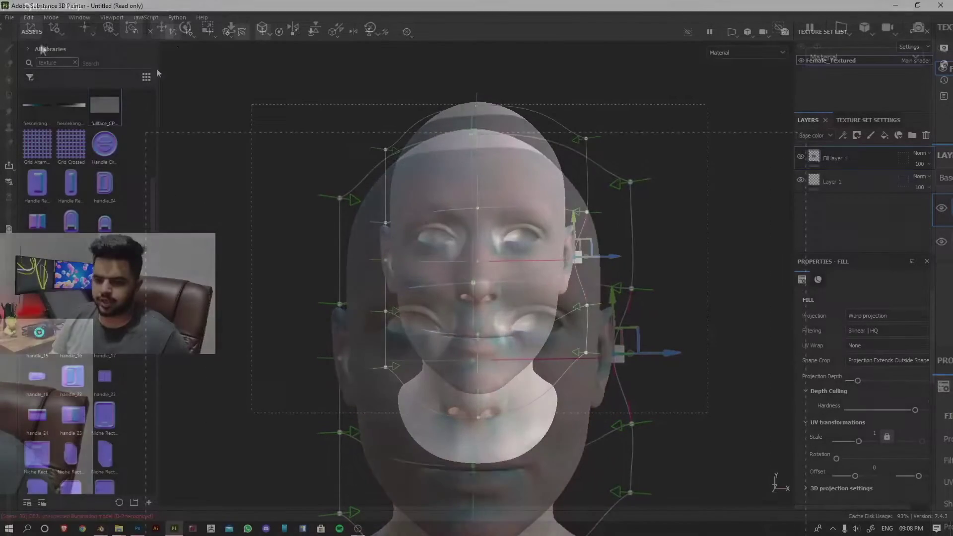
- Add a vertical split to the warp cage, then return to Edit vertices
click(212, 29)
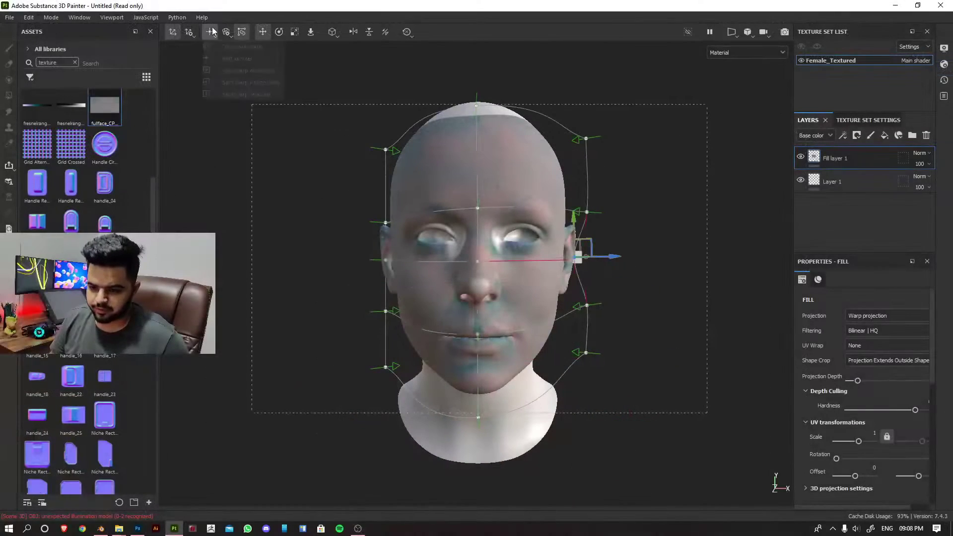
click(245, 72)
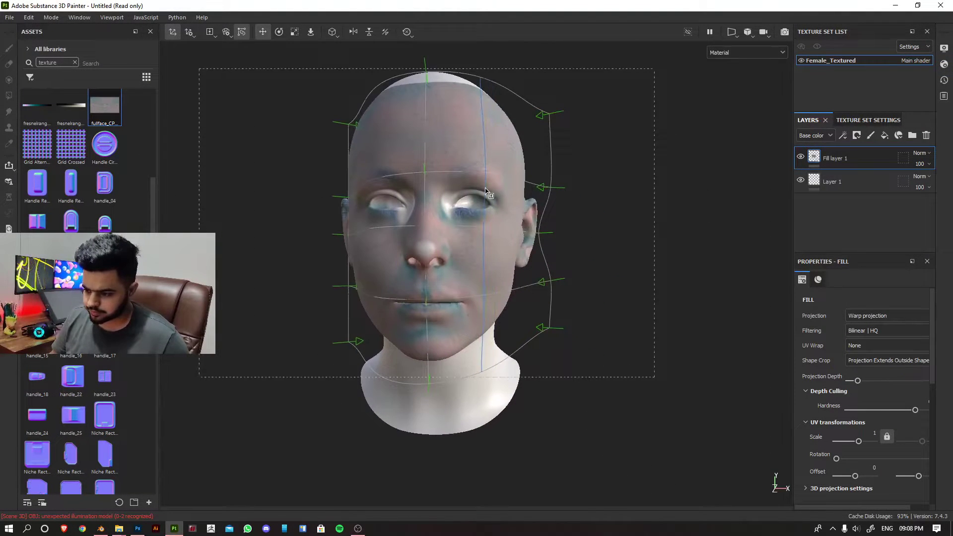
alt+drag(481, 200, 456, 215)
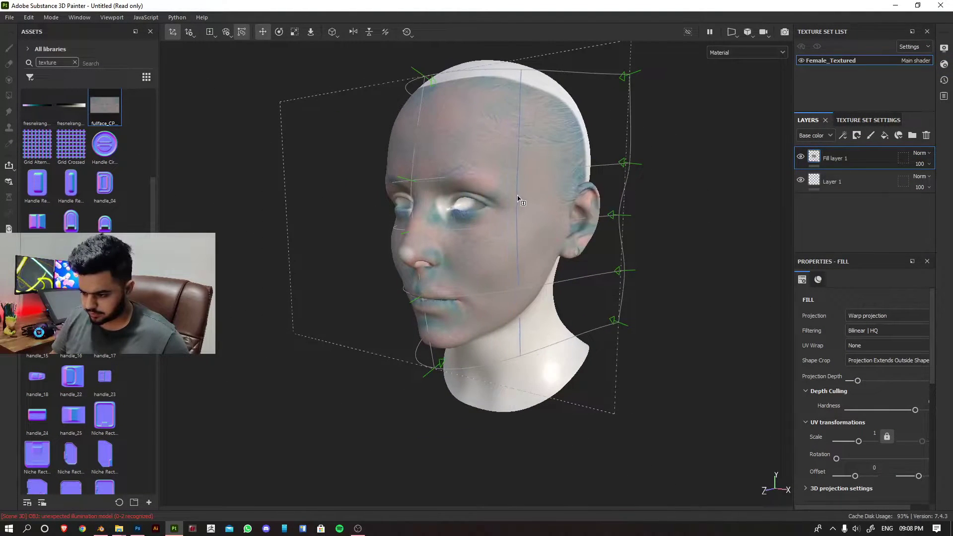
alt+drag(525, 199, 459, 200)
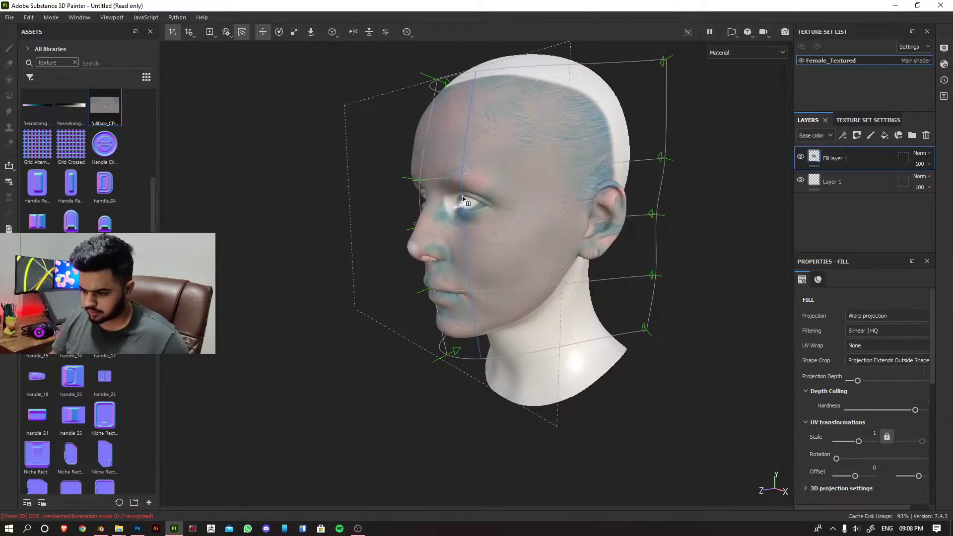
alt+shift+click(465, 203)
scroll(462, 223, down, 2)
click(211, 33)
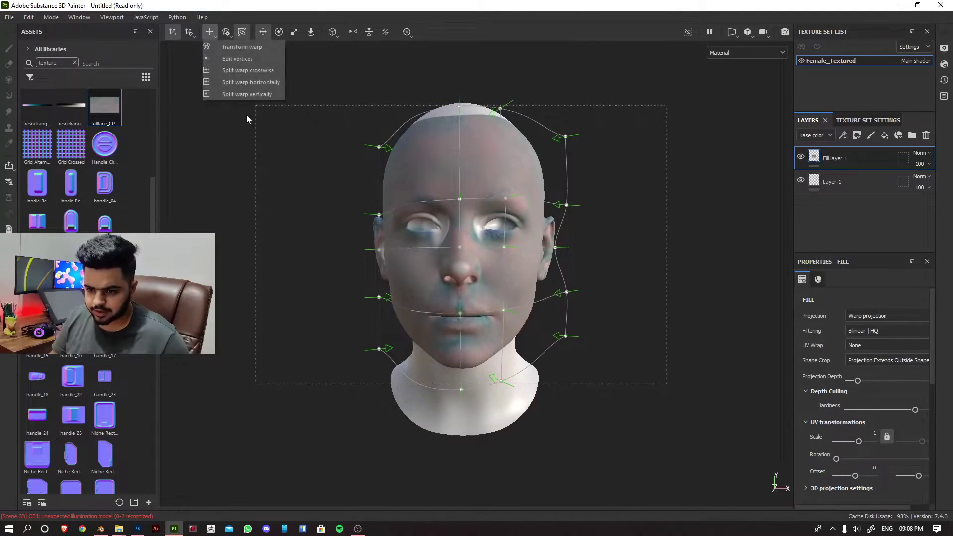
click(255, 95)
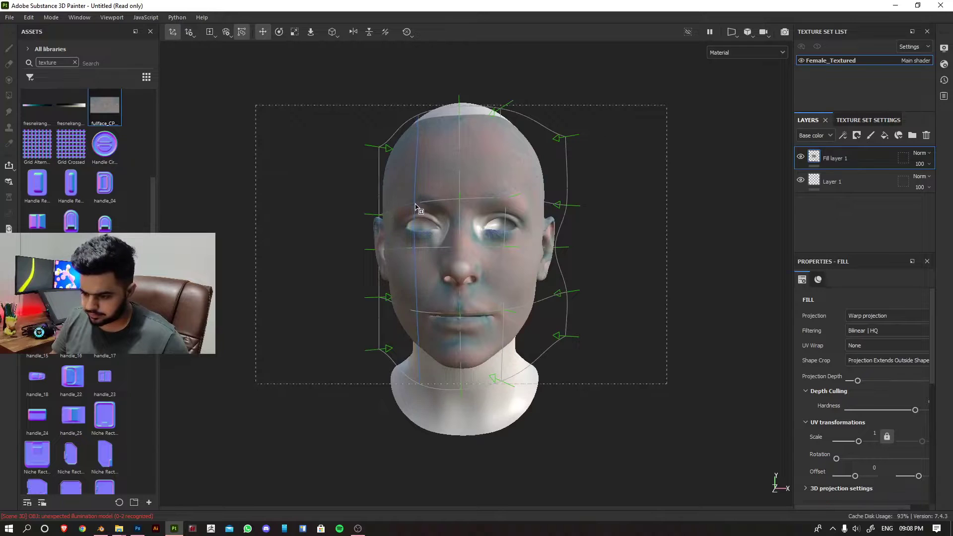
click(421, 207)
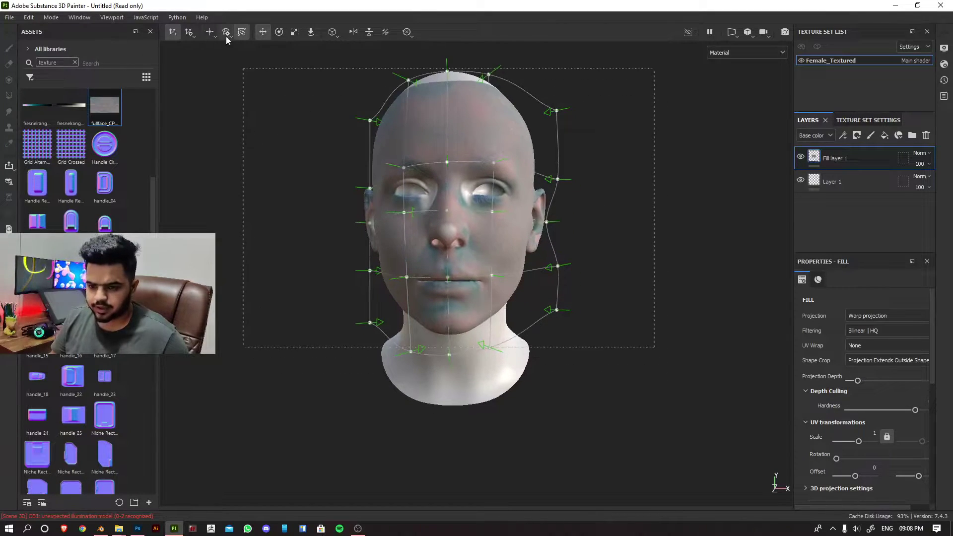
click(257, 57)
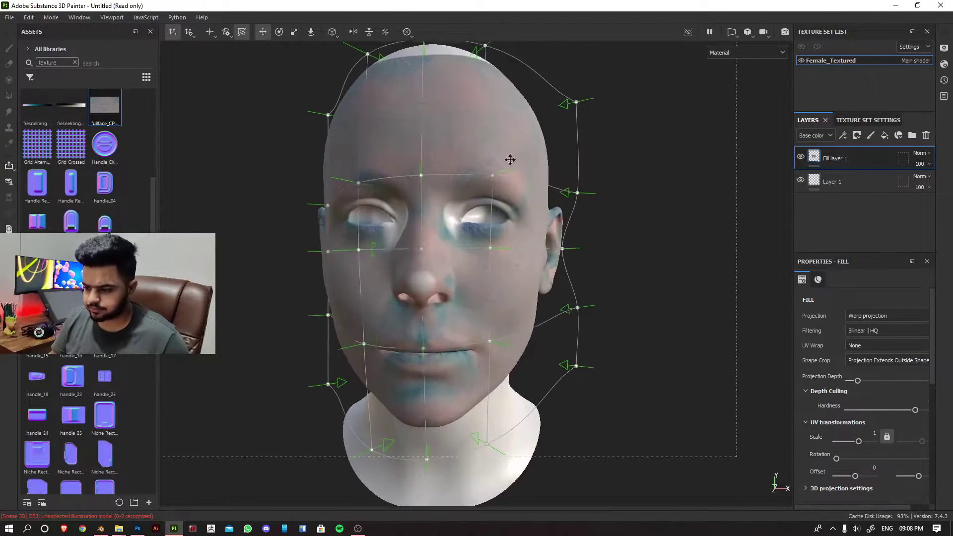
scroll(412, 223, up, 5)
- Select the warp vertices near and below each eye, checking from three-quarter views
click(442, 235)
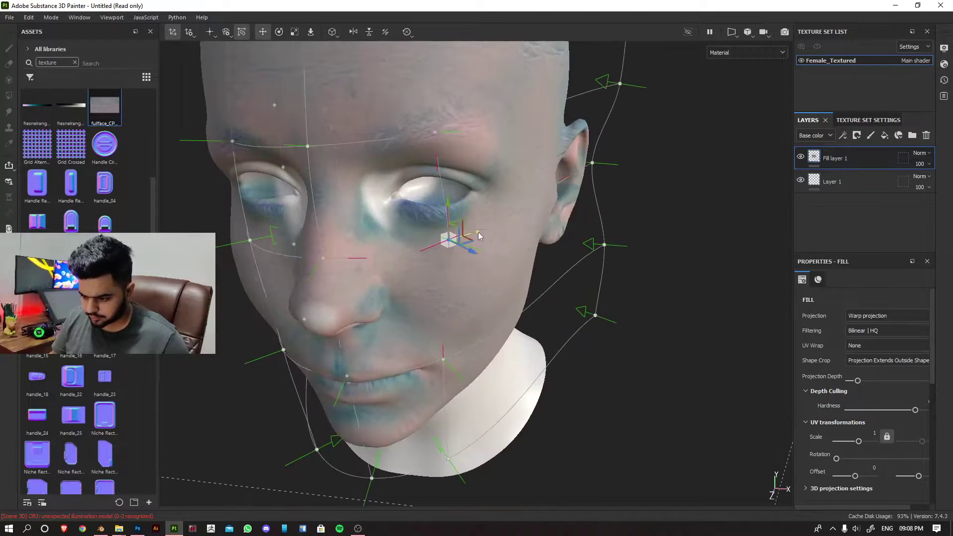
mouse_move(491, 227)
alt+mouse_down()
mouse_move(485, 105)
mouse_move(462, 223)
mouse_move(515, 236)
mouse_move(560, 188)
alt+mouse_up()
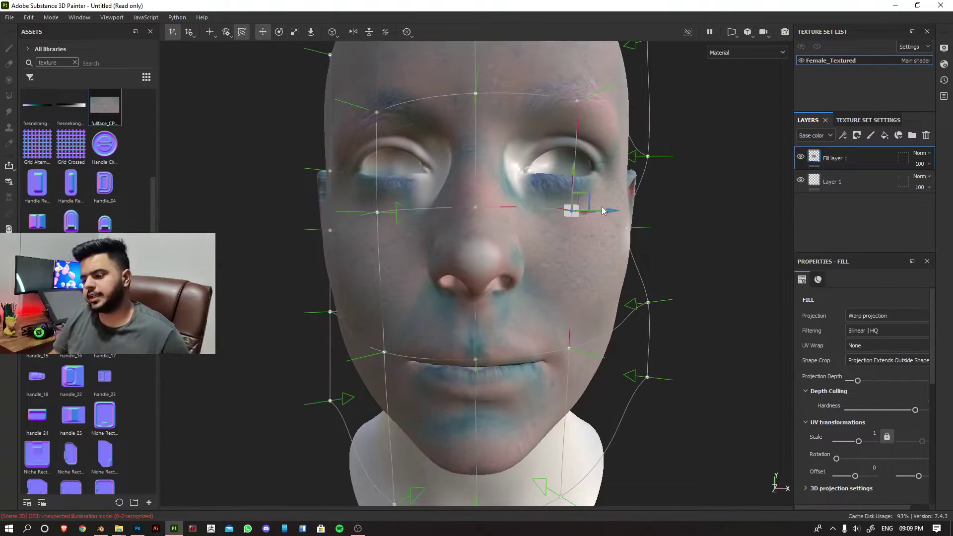
mouse_move(596, 224)
alt+mouse_down()
mouse_move(457, 206)
mouse_move(492, 224)
alt+mouse_up()
click(499, 235)
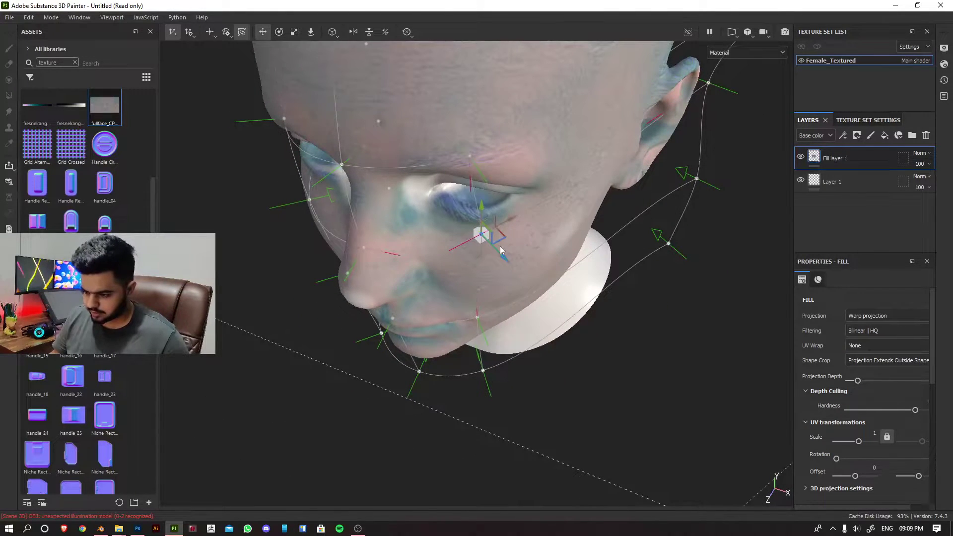
mouse_move(457, 249)
alt+mouse_down()
mouse_move(414, 204)
mouse_move(399, 232)
mouse_move(437, 257)
mouse_move(402, 263)
mouse_move(438, 216)
mouse_move(469, 245)
mouse_move(417, 245)
mouse_move(449, 223)
mouse_move(417, 223)
alt+mouse_up()
click(393, 226)
- Pull the right-eye warp vertex left so the eye texture sits in the socket
click(209, 32)
click(236, 59)
click(209, 32)
key(Escape)
mouse_move(463, 180)
alt+mouse_down()
mouse_move(507, 208)
mouse_move(559, 197)
mouse_move(521, 209)
mouse_move(510, 238)
mouse_move(534, 235)
alt+mouse_up()
click(520, 212)
mouse_move(585, 203)
mouse_down()
mouse_move(522, 179)
mouse_move(536, 171)
mouse_move(491, 160)
mouse_move(419, 219)
mouse_up()
click(210, 32)
click(264, 96)
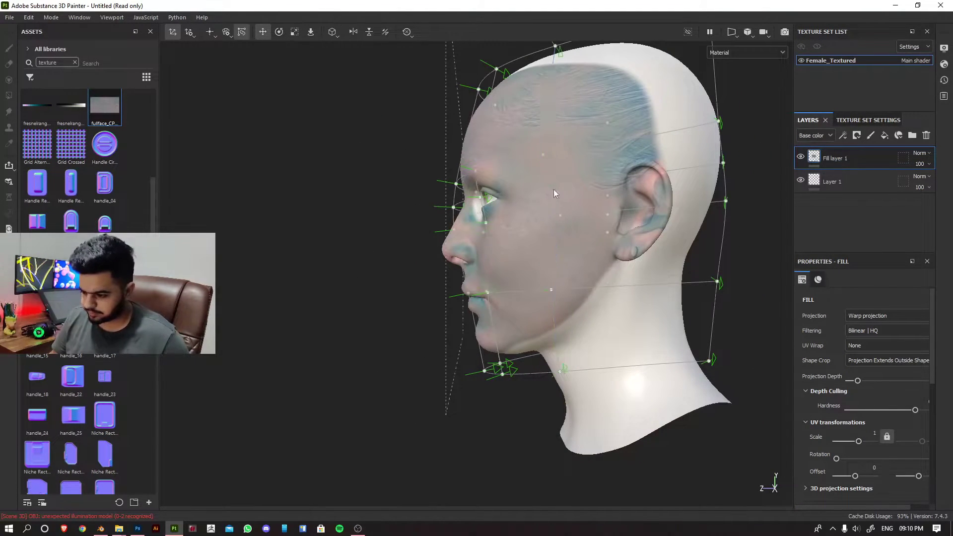
mouse_move(549, 192)
alt+mouse_down()
mouse_move(578, 171)
mouse_move(521, 179)
alt+mouse_up()
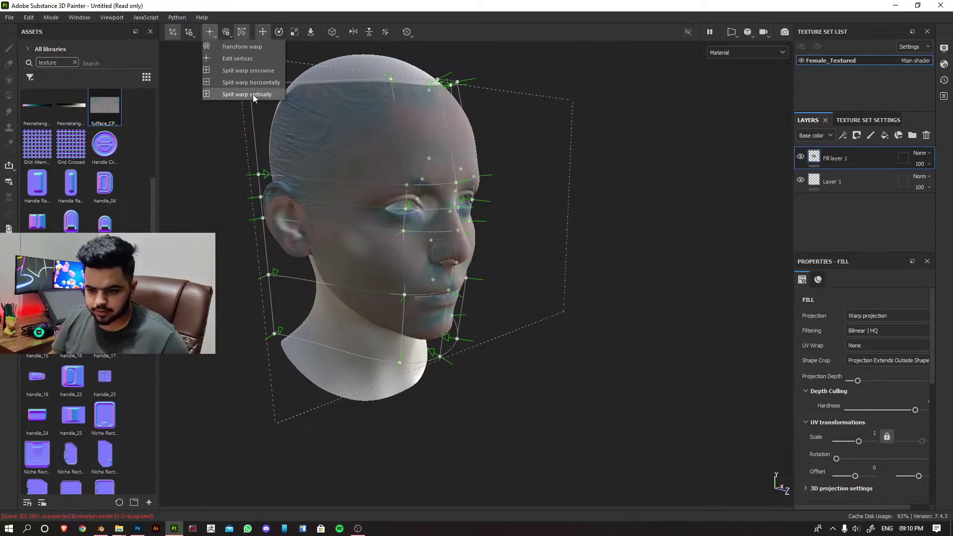
- Add a vertical column of warp vertices across the face and push the forehead vertex upward
click(253, 95)
click(335, 192)
alt+drag(335, 192, 353, 186)
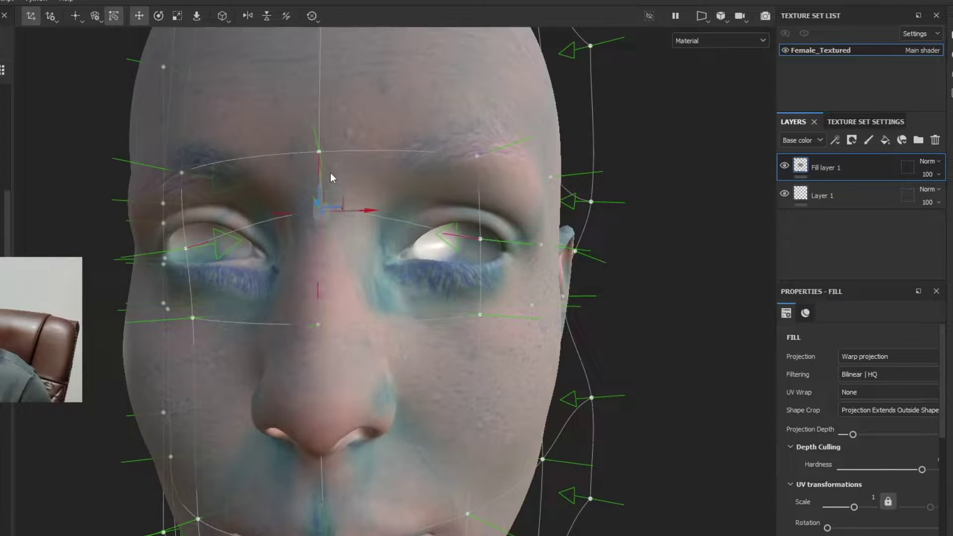
drag(319, 223, 318, 102)
- Switch back to Edit vertices and raise the mouth warp vertex slightly
alt+drag(318, 149, 375, 291)
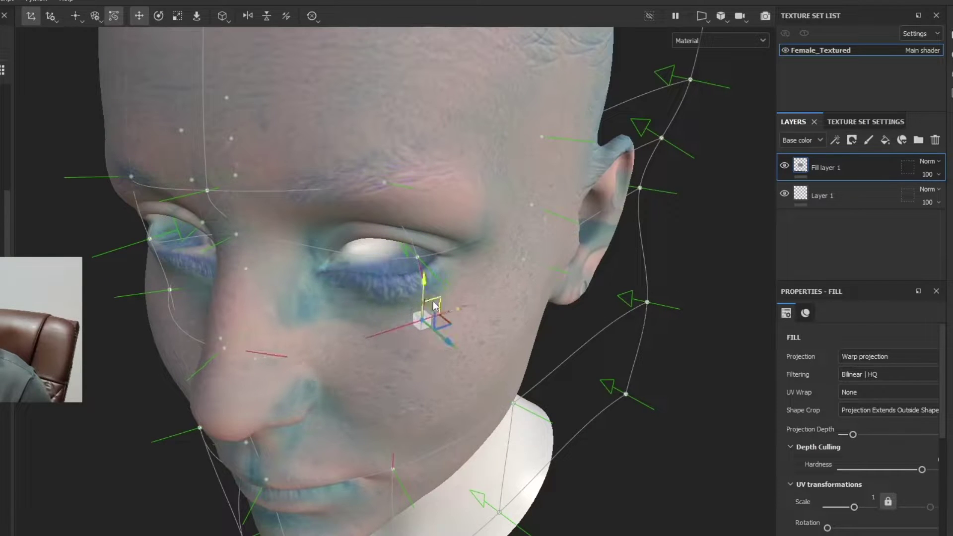
alt+drag(434, 319, 277, 298)
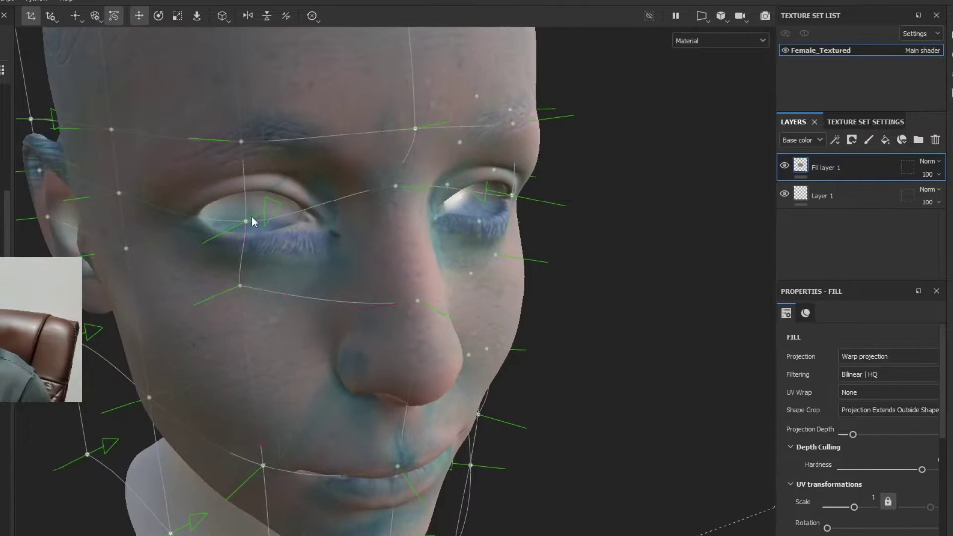
alt+drag(237, 173, 268, 186)
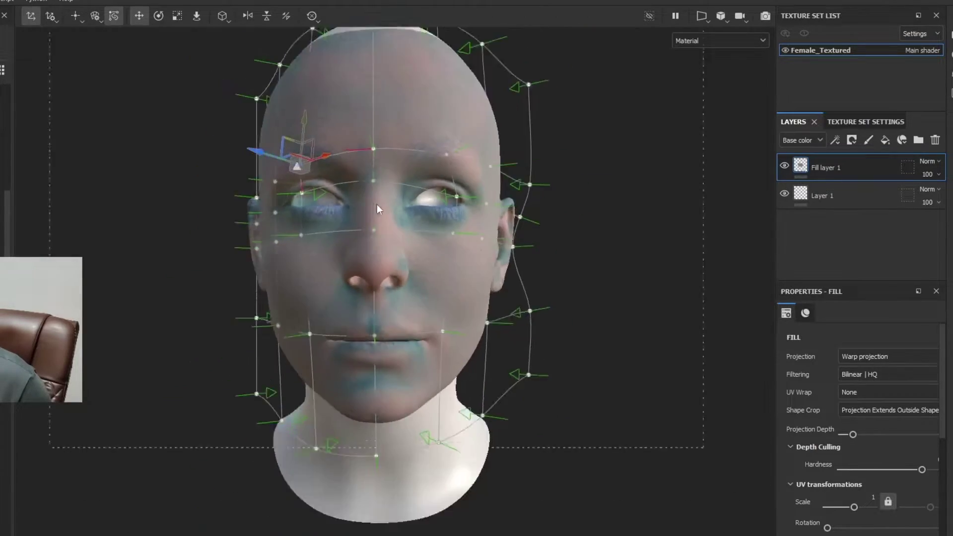
mouse_move(377, 204)
alt+mouse_down()
mouse_move(505, 296)
mouse_move(565, 261)
alt+mouse_up()
alt+drag(298, 238, 103, 237)
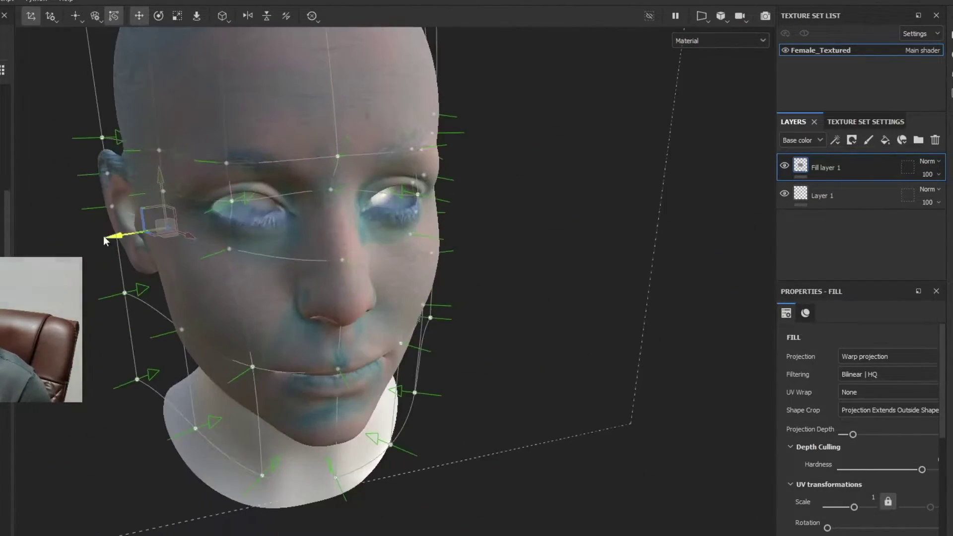
mouse_move(297, 260)
alt+mouse_down()
mouse_move(500, 293)
mouse_move(374, 297)
mouse_move(255, 253)
mouse_move(369, 293)
alt+mouse_up()
scroll(344, 294, up, 4)
click(76, 16)
click(109, 62)
click(353, 256)
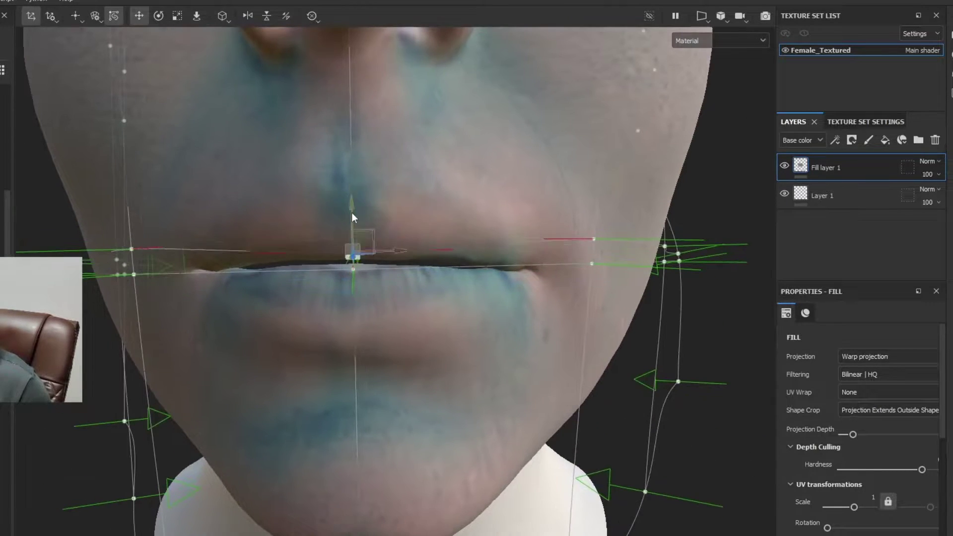
drag(349, 236, 348, 223)
- Add a second fill layer and bring up the fullface folder in File Explorer
mouse_move(372, 297)
alt+mouse_down()
mouse_move(562, 322)
mouse_move(508, 281)
mouse_move(281, 291)
alt+mouse_up()
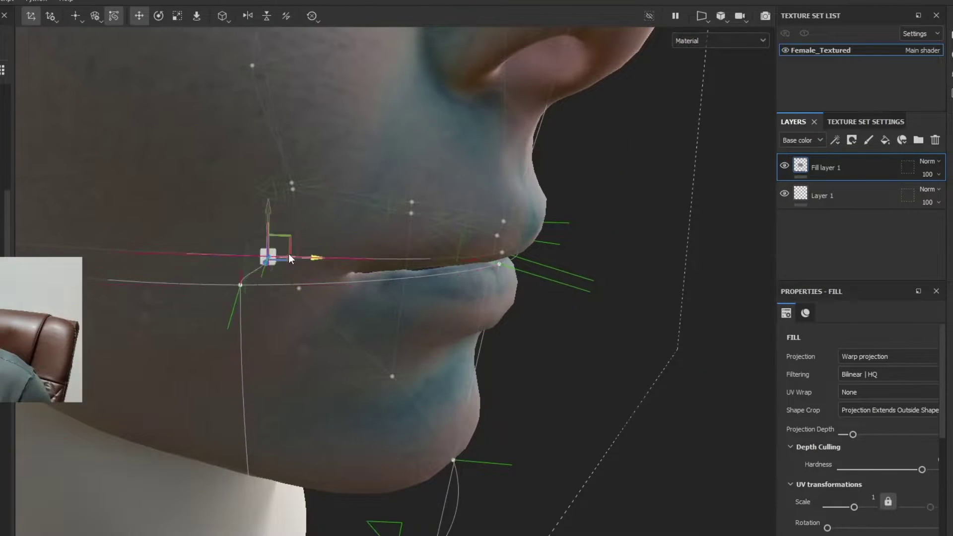
mouse_move(396, 313)
alt+mouse_down()
mouse_move(454, 306)
mouse_move(493, 321)
alt+mouse_up()
scroll(500, 328, up, 4)
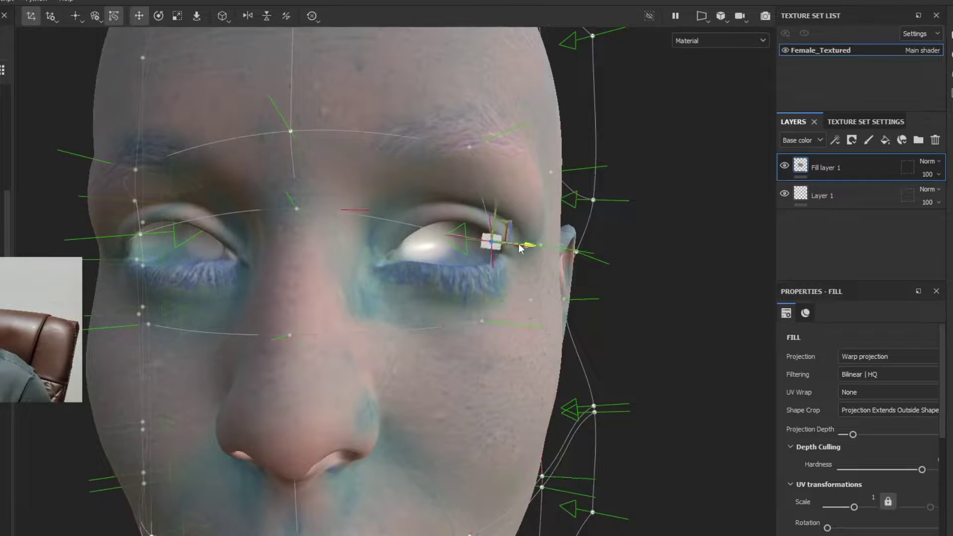
scroll(492, 246, down, 3)
scroll(473, 298, down, 4)
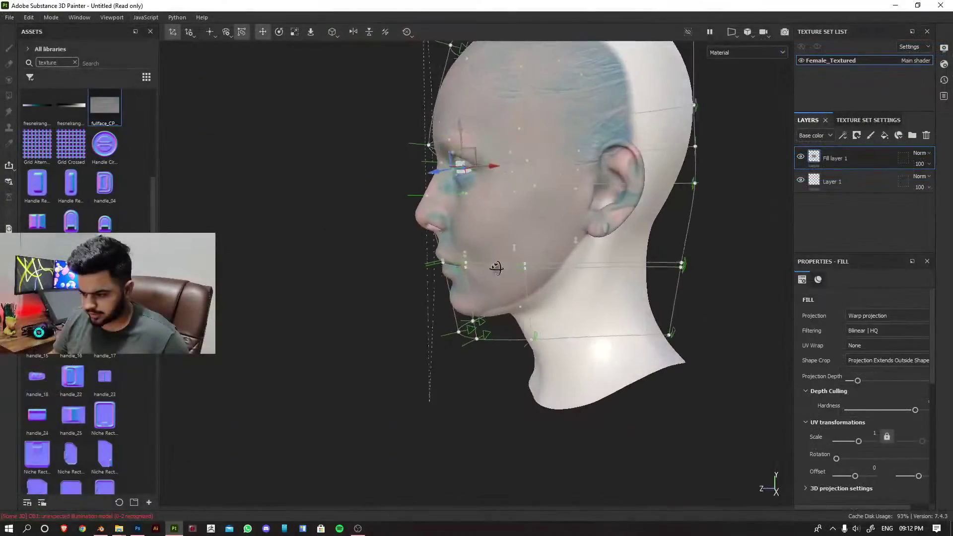
alt+drag(479, 261, 725, 276)
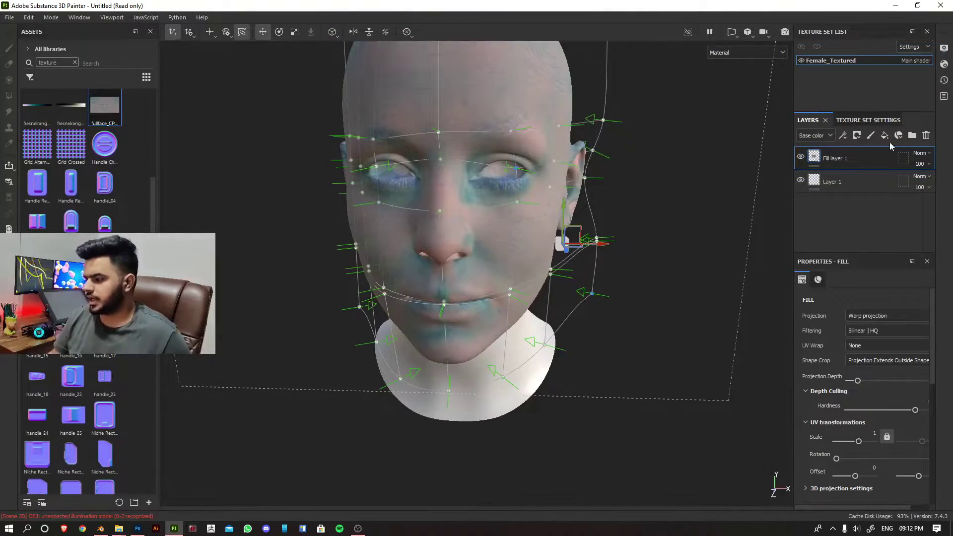
alt+drag(618, 214, 745, 194)
click(884, 136)
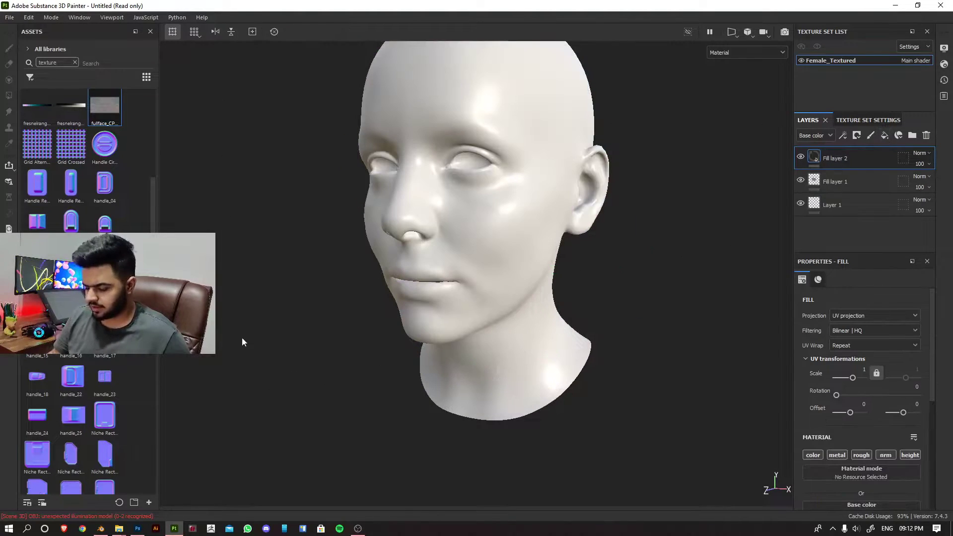
click(119, 528)
- Drag 'displacement seamless.jpg' into Painter, set its usage to texture, and import it
click(118, 477)
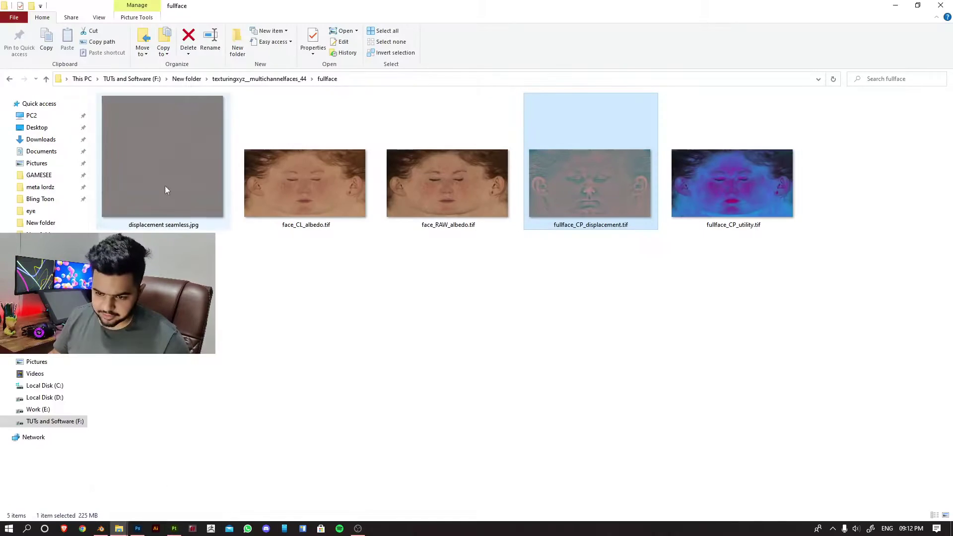
mouse_move(162, 184)
mouse_down()
mouse_move(364, 338)
mouse_move(477, 224)
mouse_up()
click(603, 166)
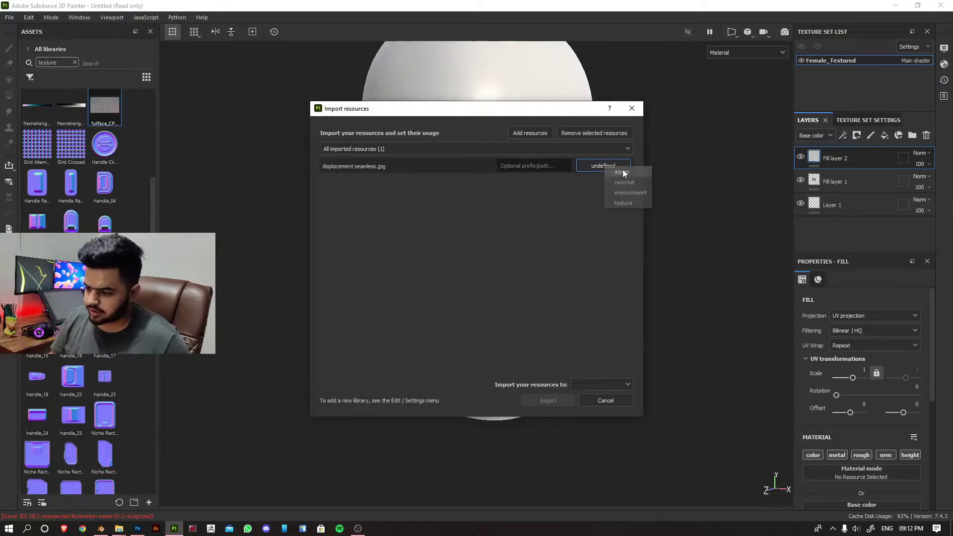
click(624, 203)
click(600, 385)
click(547, 401)
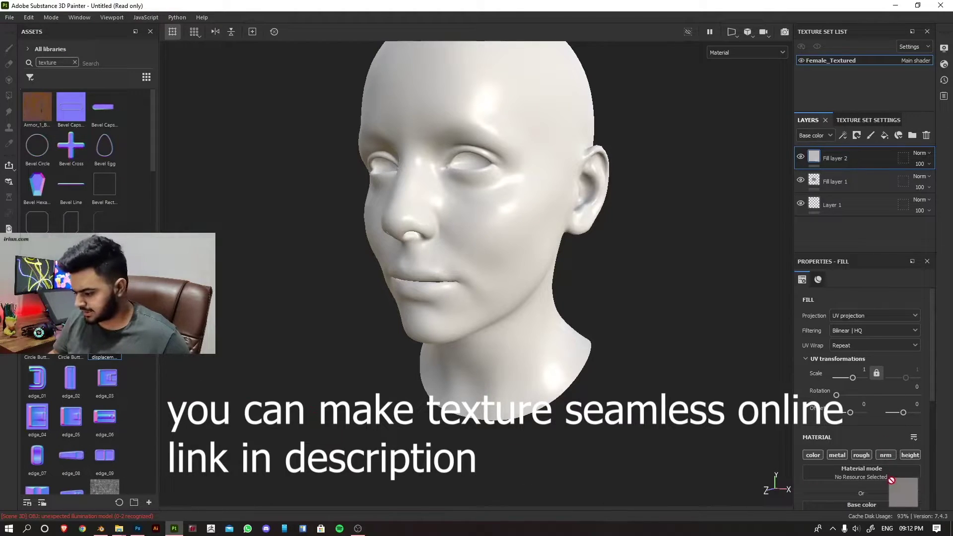
- Give Fill layer 2 the displacement seamless base colour, lower roughness and tile it at 7.12
drag(890, 482, 891, 485)
alt+drag(476, 299, 609, 310)
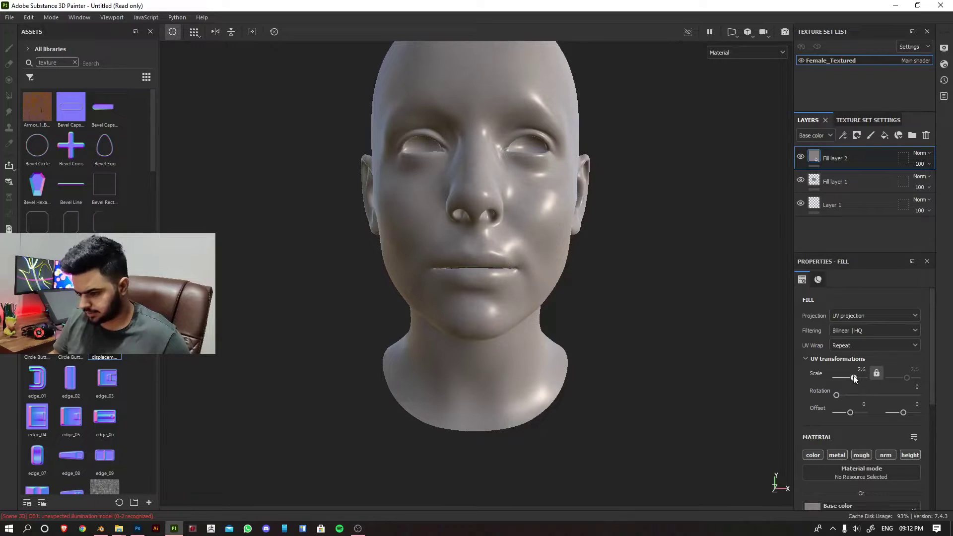
scroll(855, 447, down, 3)
scroll(861, 477, down, 1)
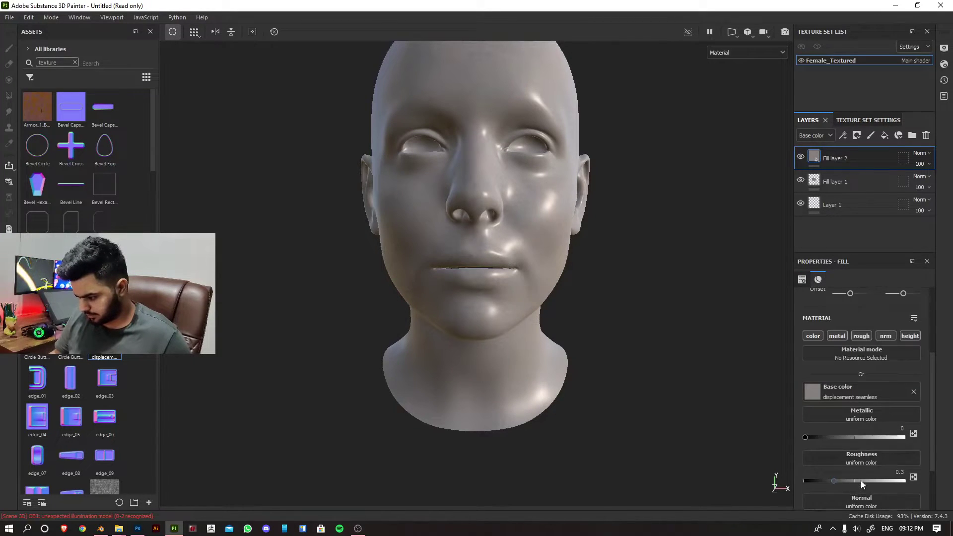
click(850, 479)
mouse_move(717, 354)
alt+mouse_down()
mouse_move(512, 266)
mouse_move(633, 328)
alt+mouse_up()
scroll(521, 261, up, 3)
scroll(876, 388, up, 3)
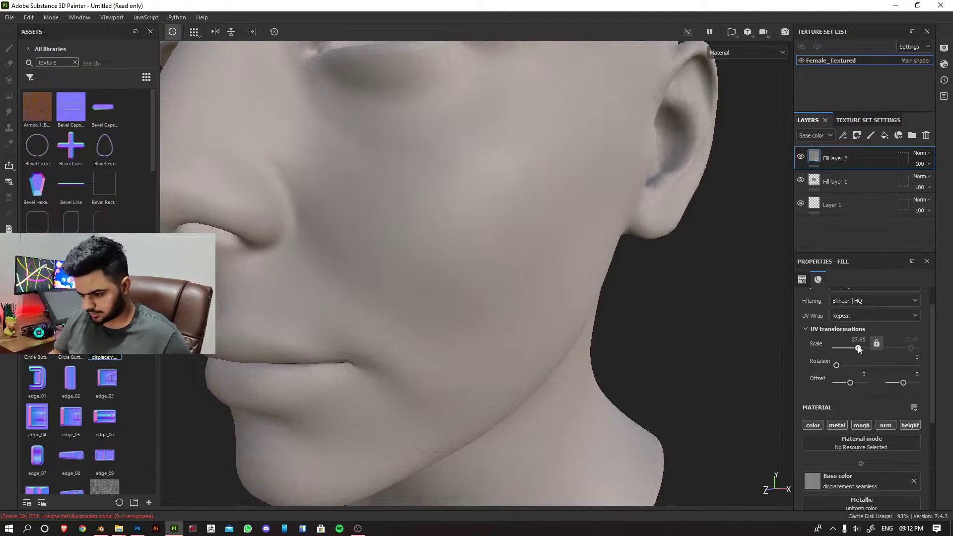
scroll(476, 261, down, 4)
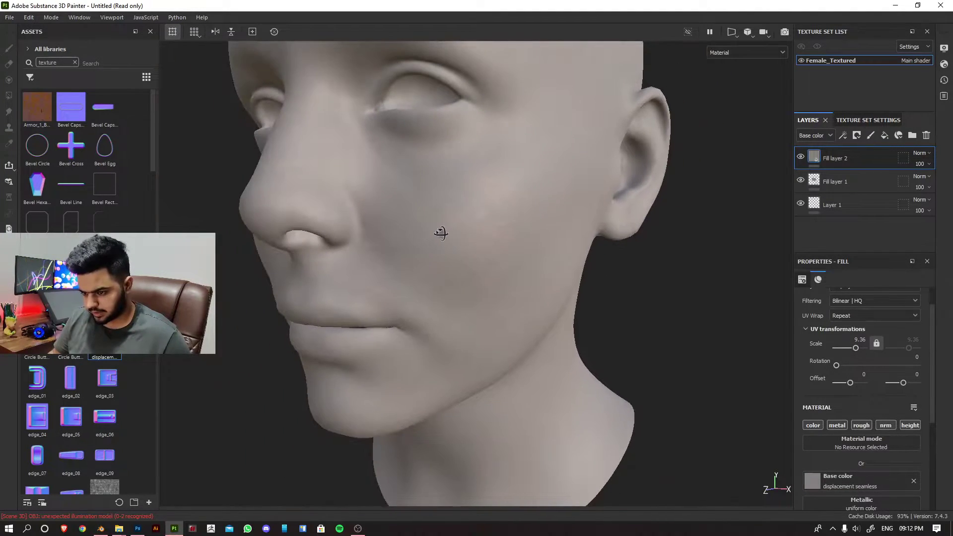
alt+drag(447, 223, 582, 244)
scroll(610, 267, up, 4)
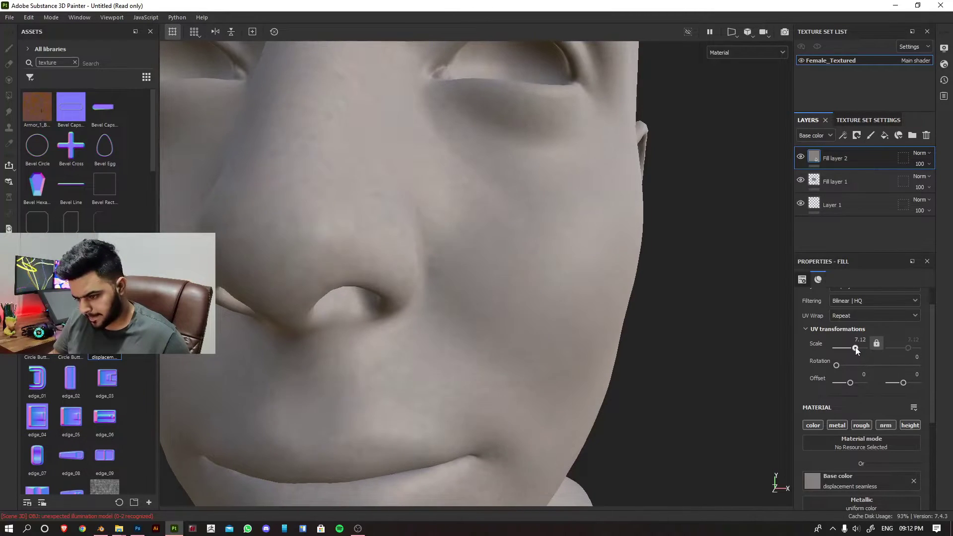
drag(854, 346, 855, 348)
scroll(477, 260, down, 4)
mouse_move(476, 261)
alt+mouse_down()
mouse_move(610, 283)
mouse_move(521, 335)
mouse_move(691, 305)
alt+mouse_up()
scroll(692, 306, up, 2)
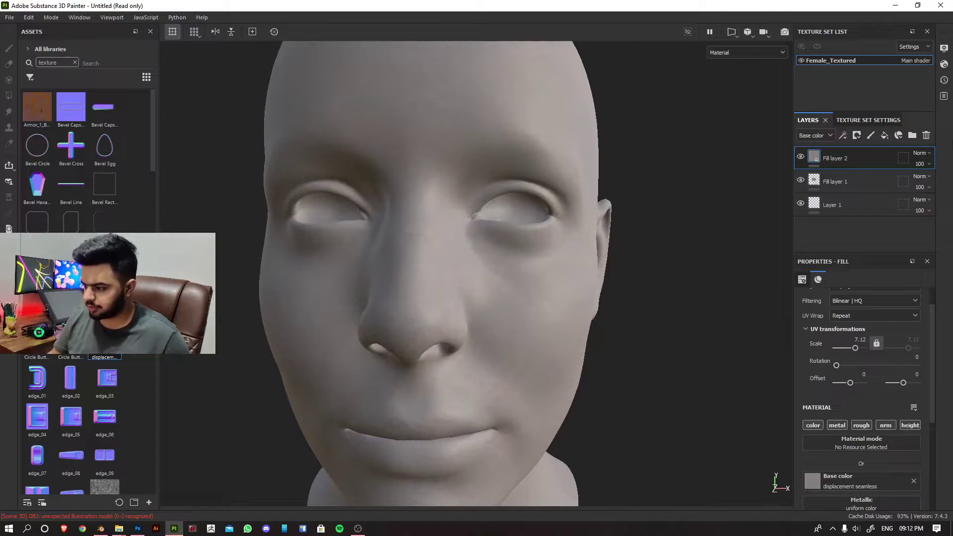
- Add a black mask with a Paint effect to Fill layer 2 and enable symmetry
right_click(859, 158)
click(861, 72)
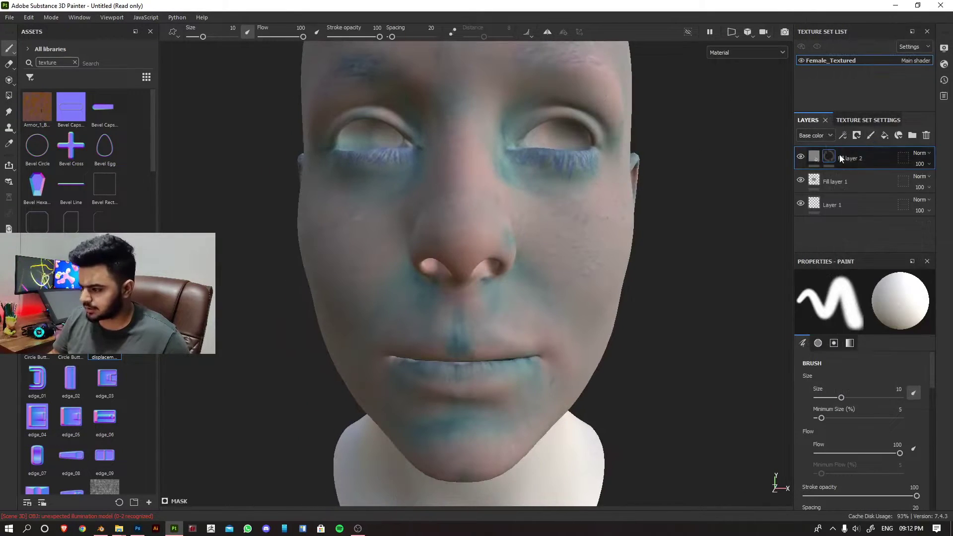
right_click(840, 158)
click(861, 330)
scroll(521, 261, down, 3)
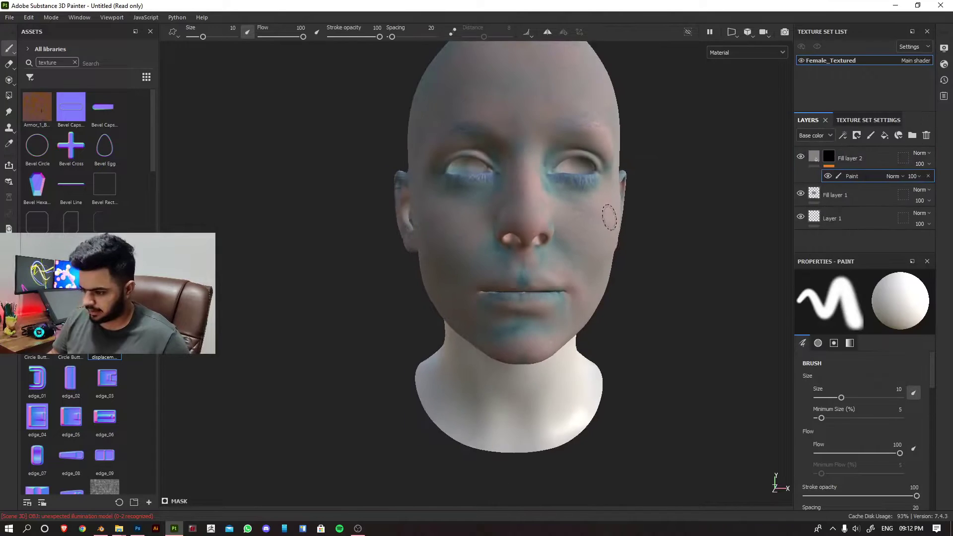
alt+drag(447, 260, 596, 253)
ctrl+scroll(544, 221, up, 3)
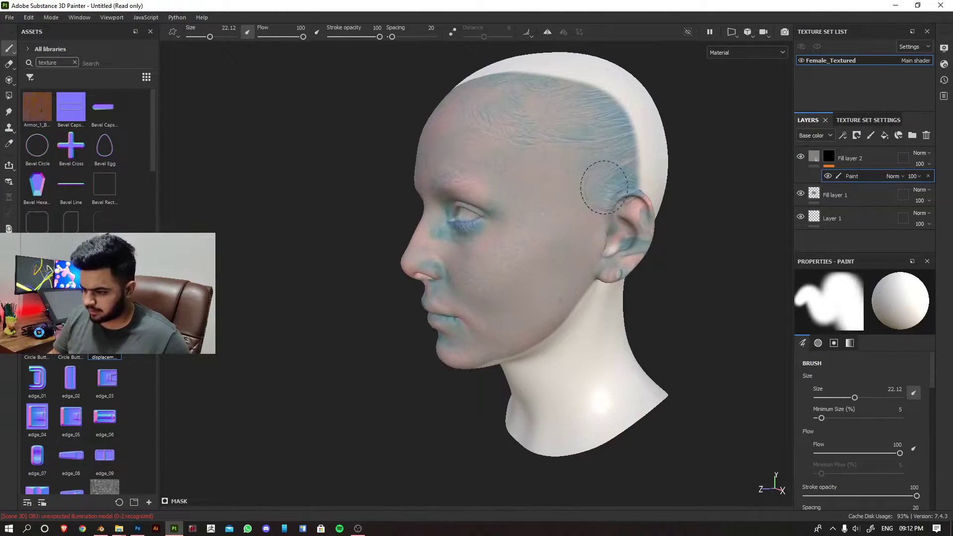
click(546, 32)
- Paint skin texture around the ear and head profile, adjusting brush size
alt+middle_drag(520, 246, 499, 252)
ctrl+scroll(618, 231, up, 1)
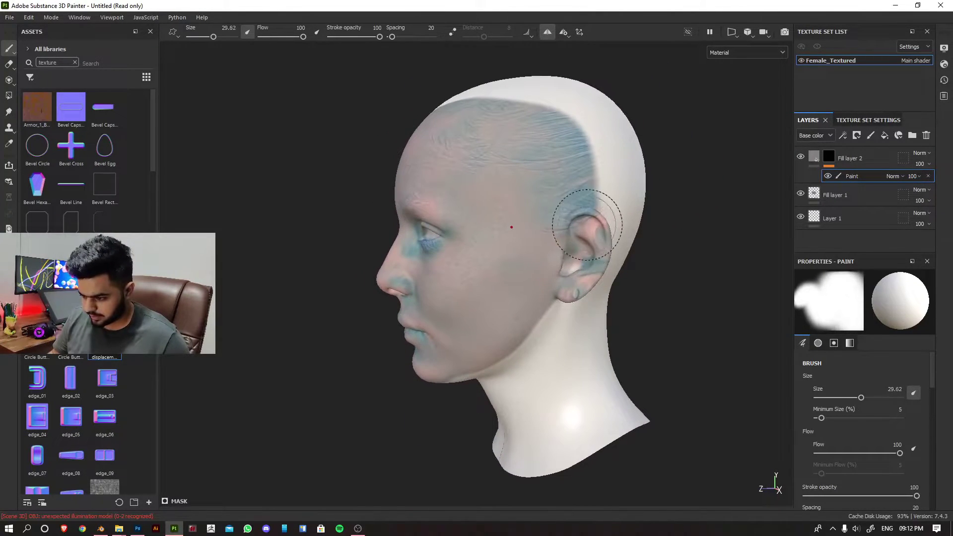
ctrl+scroll(589, 224, up, 1)
alt+drag(546, 165, 462, 239)
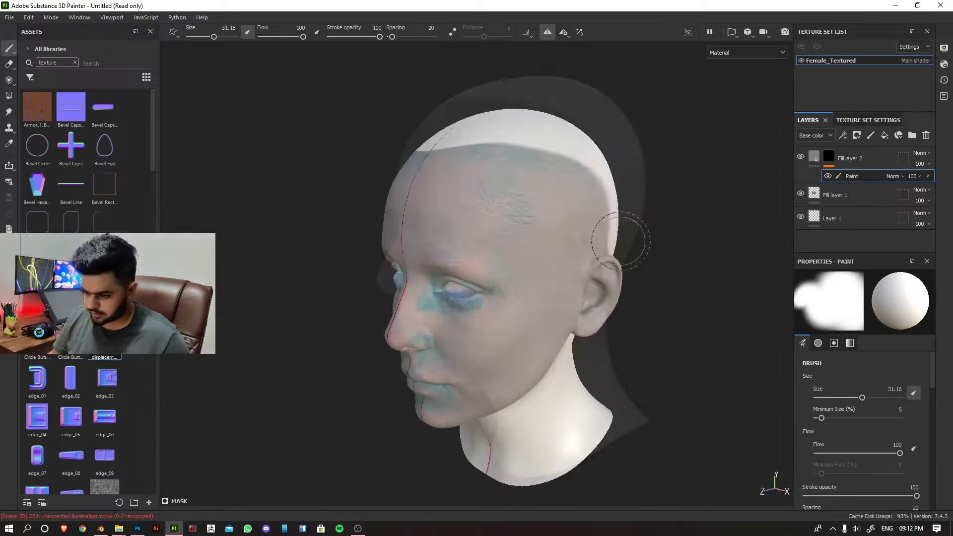
alt+drag(521, 186, 453, 270)
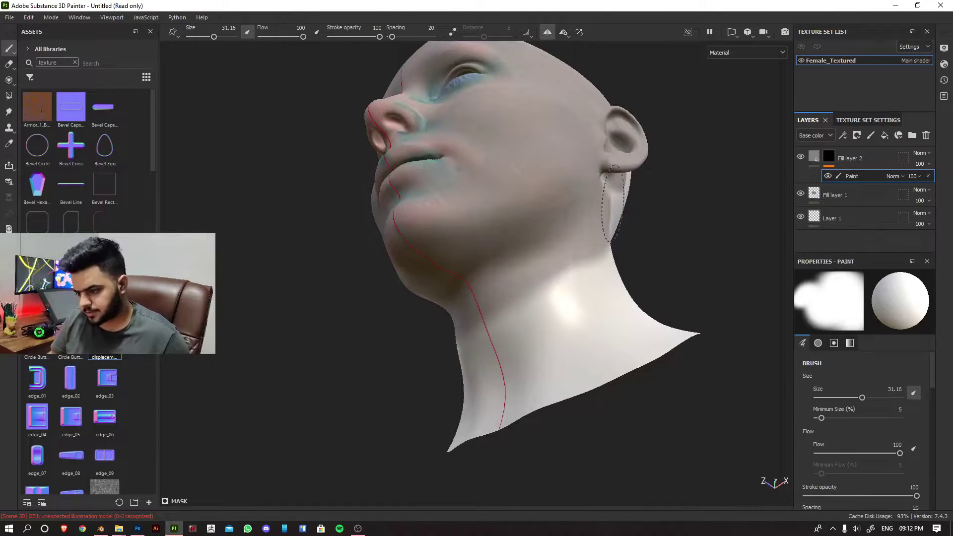
mouse_move(684, 298)
alt+mouse_down()
mouse_move(588, 261)
mouse_move(554, 302)
mouse_move(484, 291)
mouse_move(455, 127)
mouse_move(387, 89)
alt+mouse_up()
alt+right_drag(387, 90, 446, 89)
mouse_move(372, 75)
alt+mouse_down()
mouse_move(387, 104)
mouse_move(500, 141)
alt+mouse_up()
alt+right_drag(500, 141, 447, 187)
alt+drag(446, 186, 461, 246)
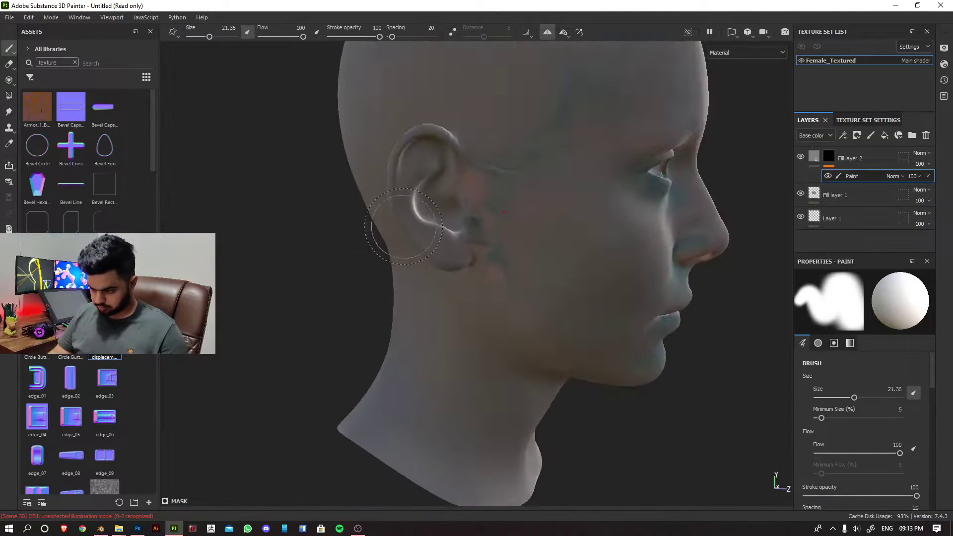
ctrl+right_drag(454, 249, 461, 249)
mouse_move(607, 104)
alt+mouse_down()
mouse_move(521, 149)
mouse_move(669, 201)
mouse_move(447, 224)
mouse_move(402, 98)
mouse_move(373, 130)
alt+mouse_up()
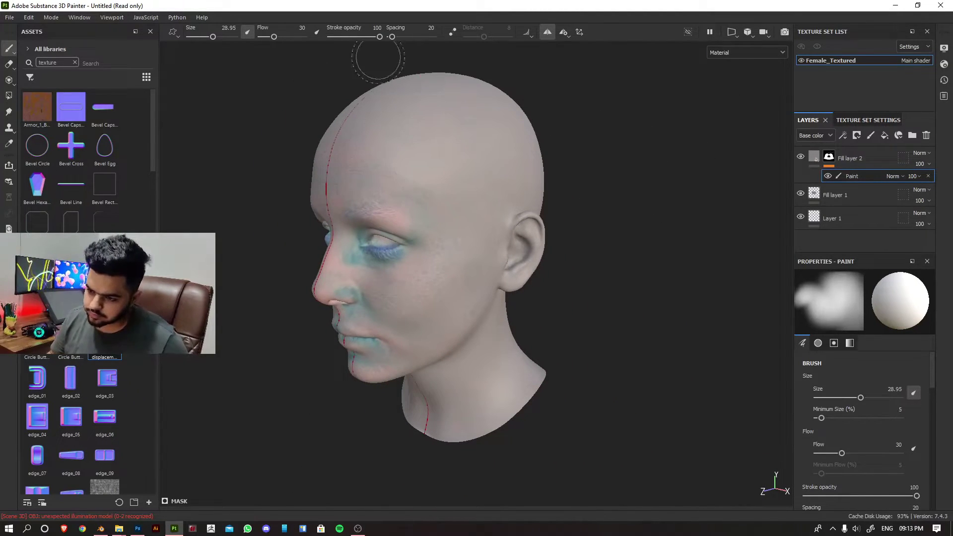
alt+drag(364, 53, 477, 149)
alt+right_drag(476, 148, 476, 238)
- Paint around the mouth and cheek with a smaller brush, then restore full opacity and flow
ctrl+right_drag(372, 260, 358, 260)
alt+right_drag(446, 223, 446, 253)
alt+right_drag(576, 269, 576, 223)
alt+middle_drag(521, 260, 521, 186)
alt+right_drag(521, 223, 522, 298)
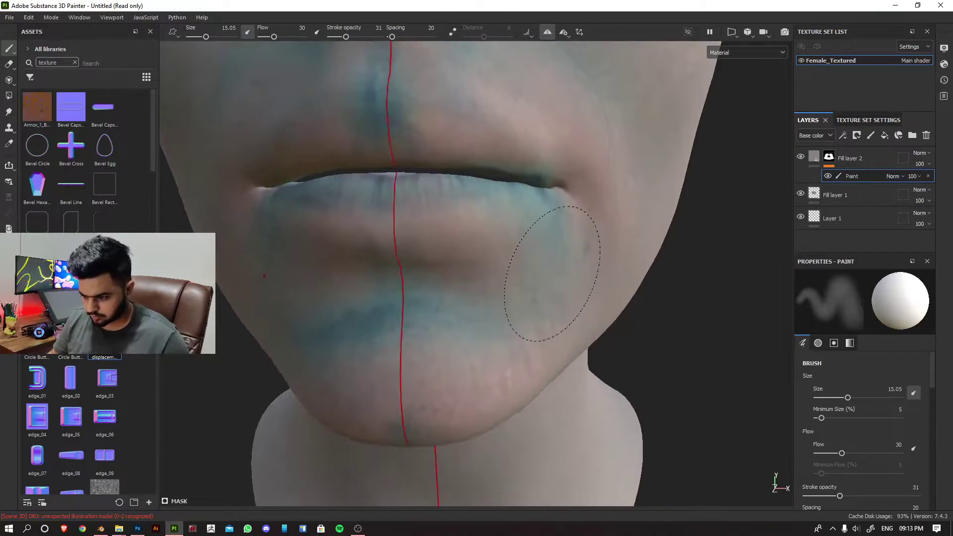
alt+drag(562, 280, 521, 186)
alt+right_drag(521, 223, 521, 298)
ctrl+right_drag(446, 224, 400, 46)
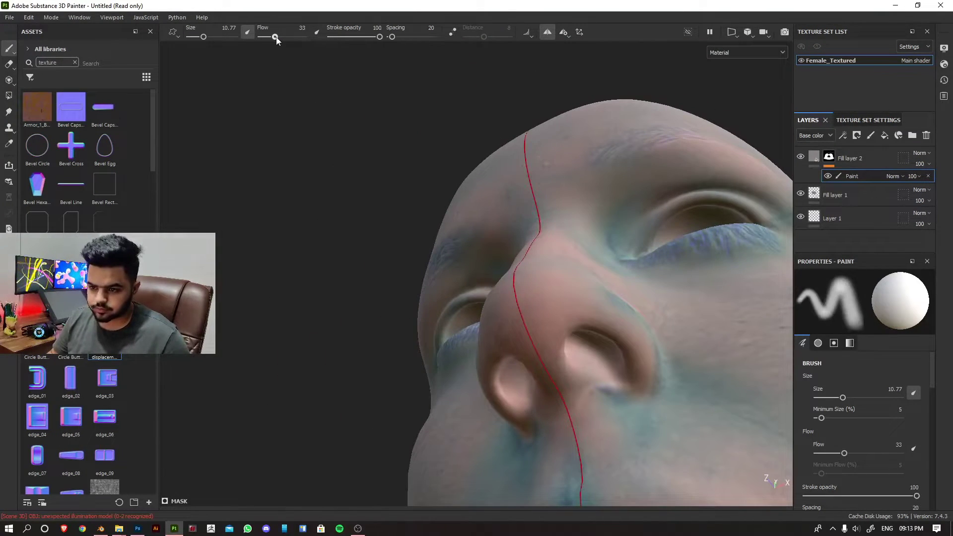
drag(275, 36, 303, 36)
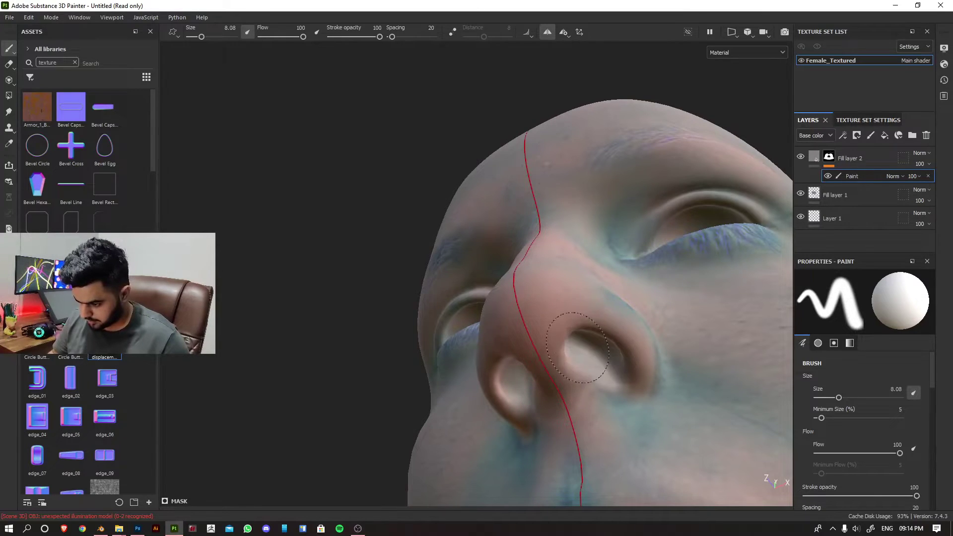
- Paint around the nose with a larger brush and lower flow and opacity
alt+drag(566, 380, 483, 223)
alt+right_drag(484, 260, 483, 224)
alt+drag(484, 261, 469, 294)
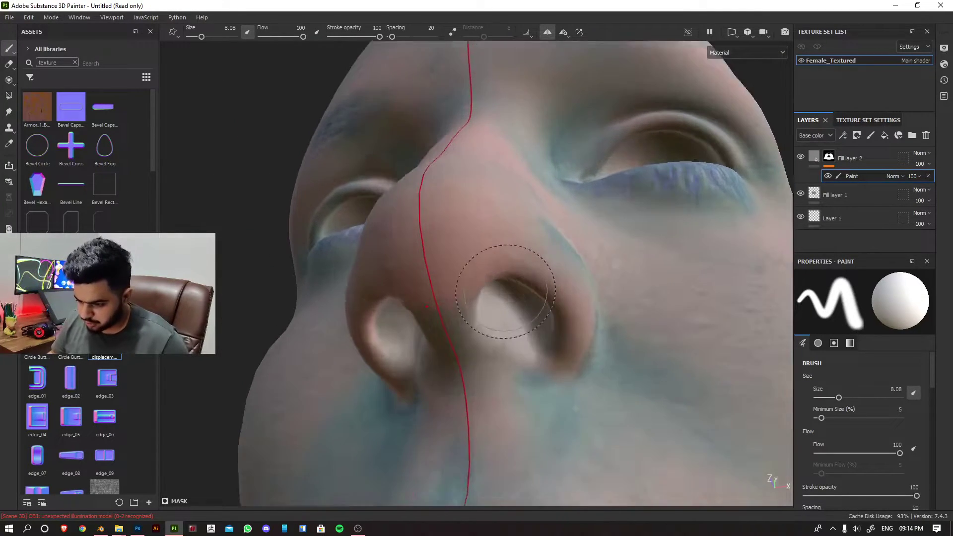
alt+drag(505, 291, 502, 274)
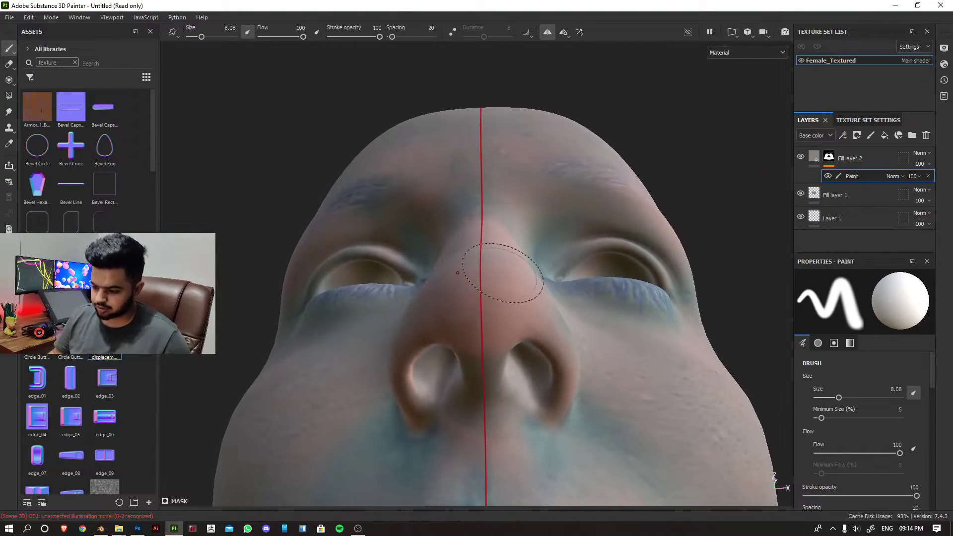
scroll(502, 286, up, 2)
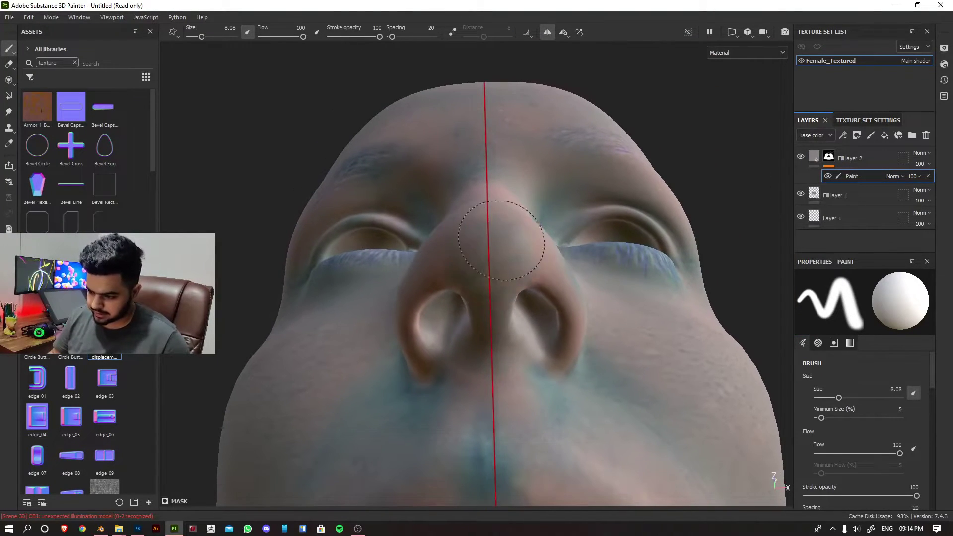
alt+drag(500, 239, 497, 298)
key(bracketright)
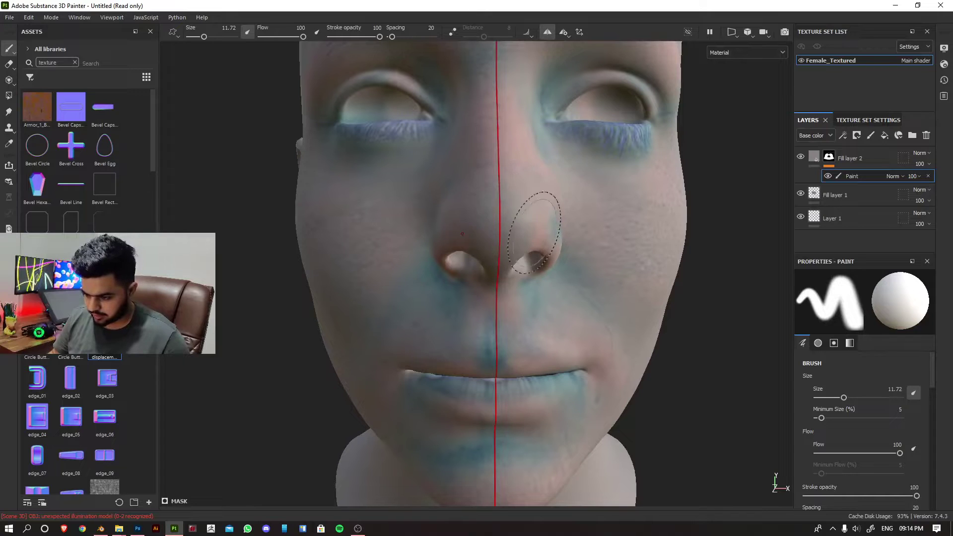
mouse_move(488, 210)
alt+mouse_down()
mouse_move(454, 287)
mouse_move(550, 330)
alt+mouse_up()
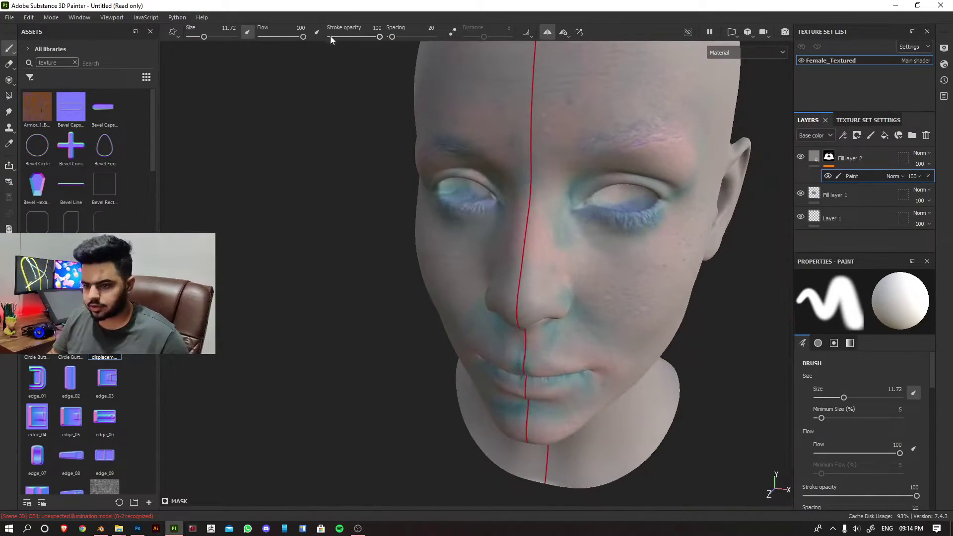
drag(301, 37, 291, 36)
drag(379, 36, 351, 37)
alt+drag(558, 261, 536, 254)
scroll(544, 246, down, 3)
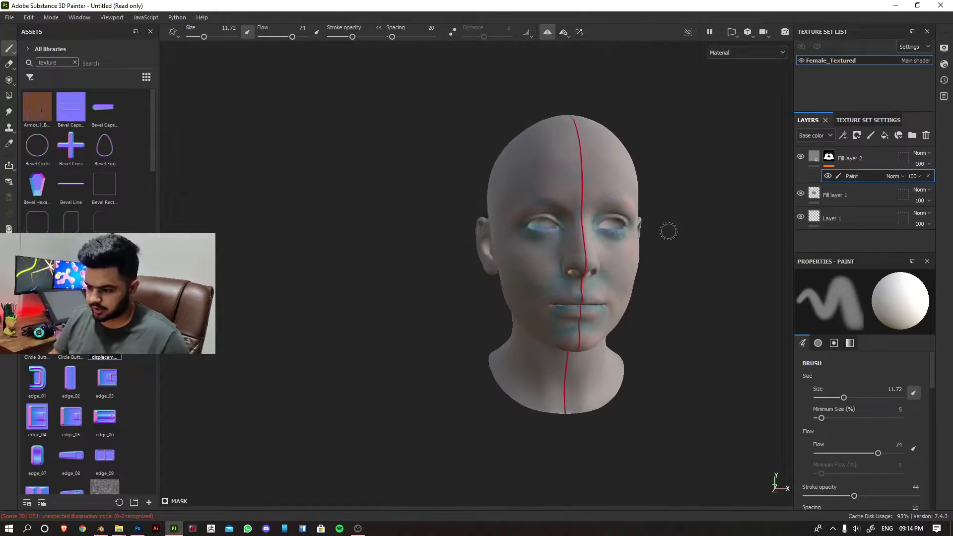
scroll(492, 253, up, 4)
scroll(487, 253, up, 5)
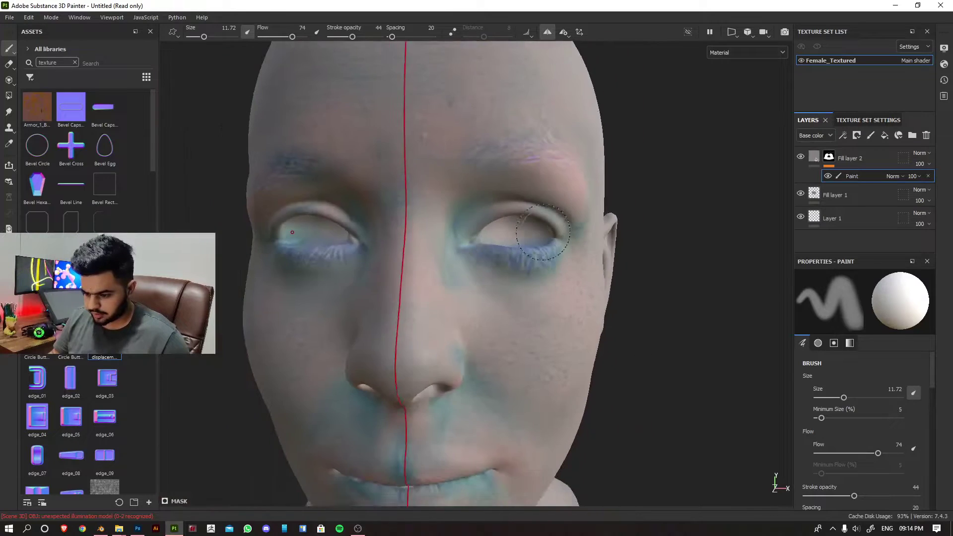
scroll(489, 234, down, 6)
alt+drag(477, 245, 461, 223)
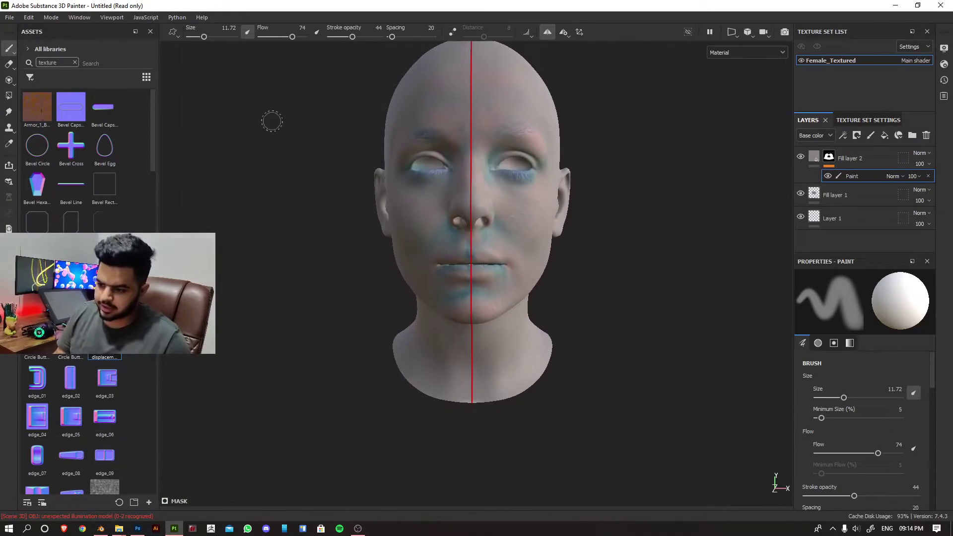
- Export the textures at 8192 size to F:/New folder/New folder
click(10, 17)
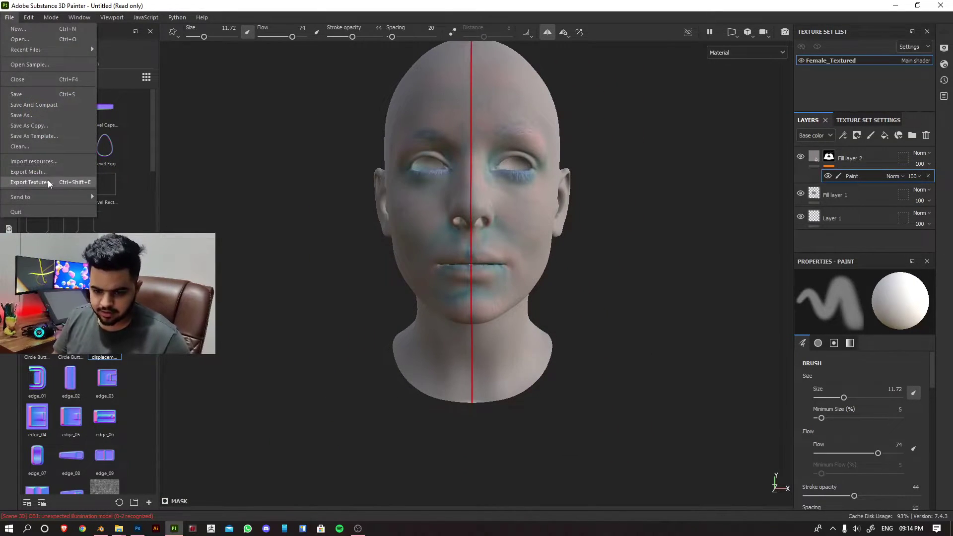
click(30, 182)
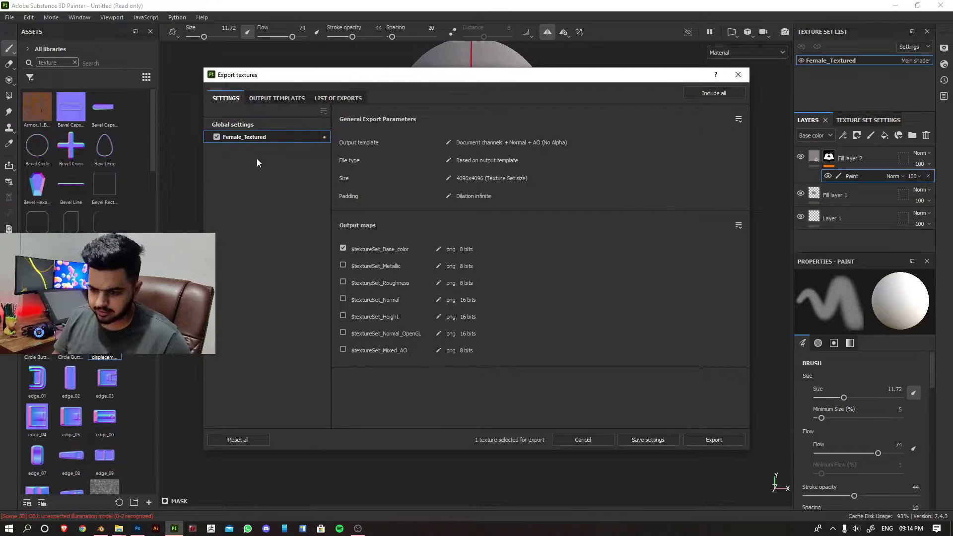
click(232, 124)
click(492, 196)
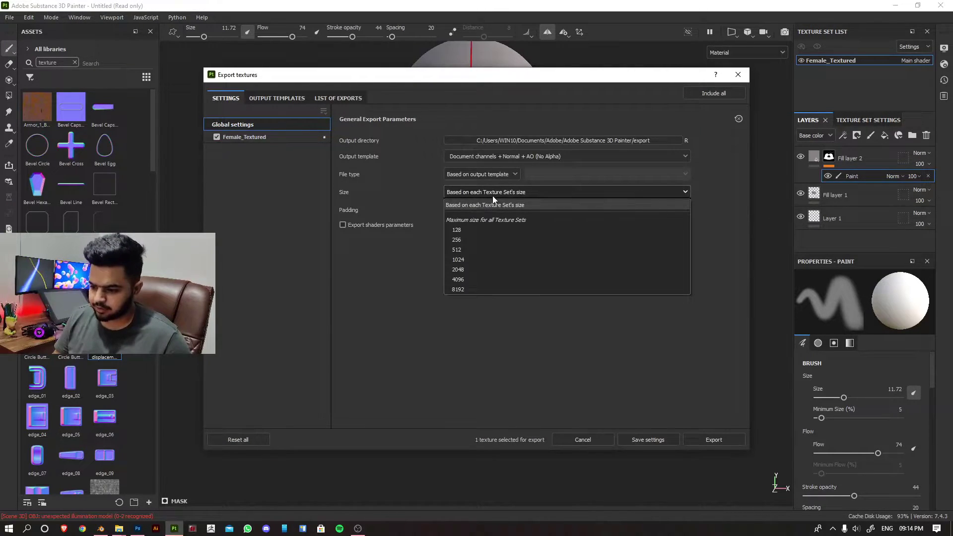
click(472, 289)
click(554, 141)
click(257, 271)
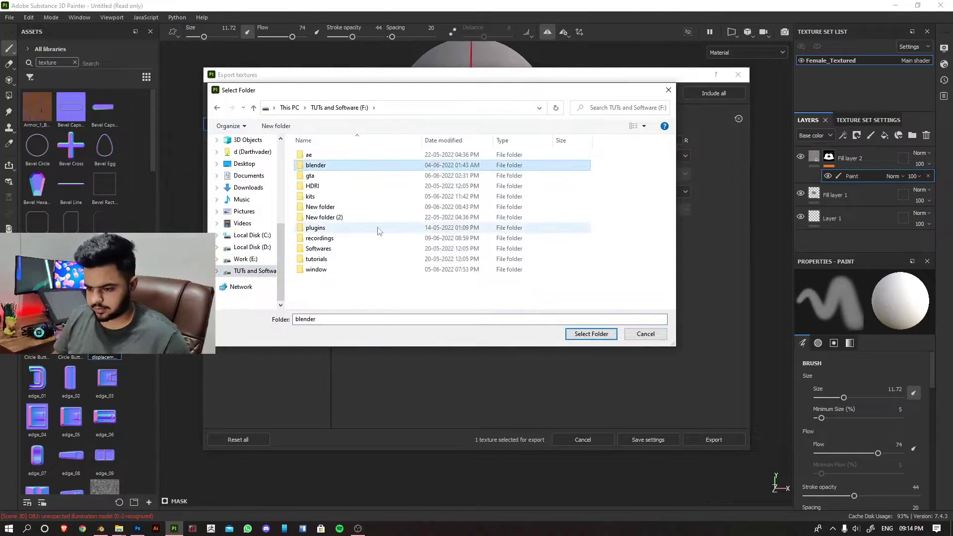
double_click(320, 154)
double_click(320, 154)
click(591, 333)
click(713, 439)
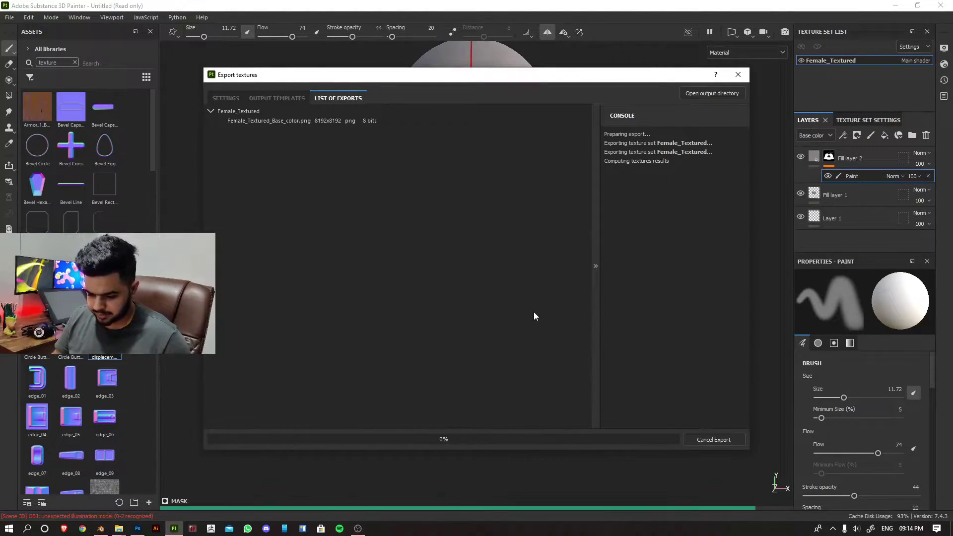
- Open the folder holding the exported texture in Explorer
key(alt+Tab)
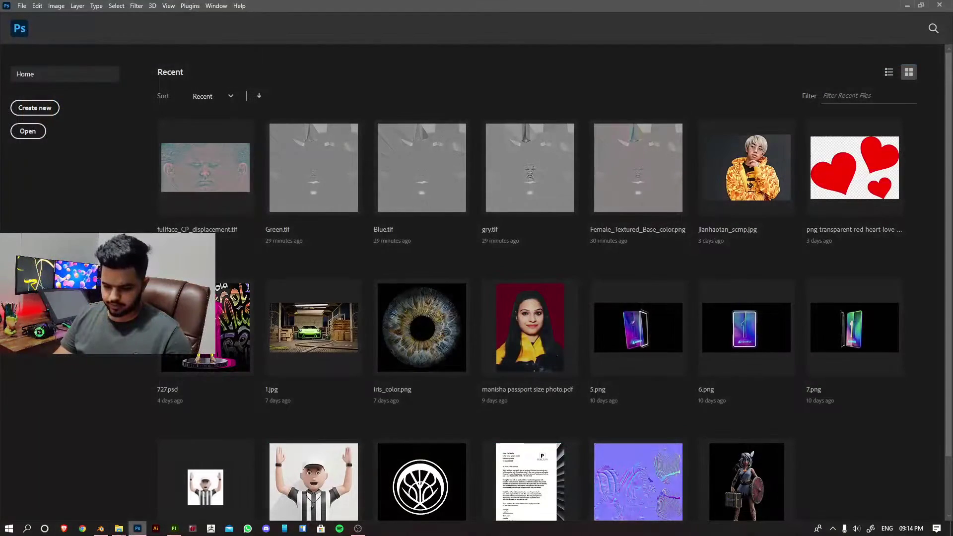
click(119, 529)
click(67, 485)
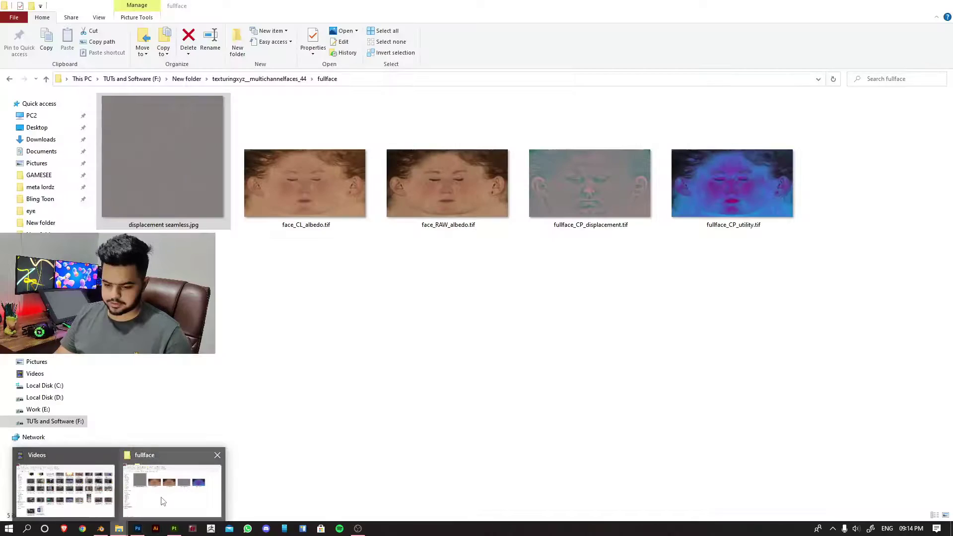
key(BackSpace)
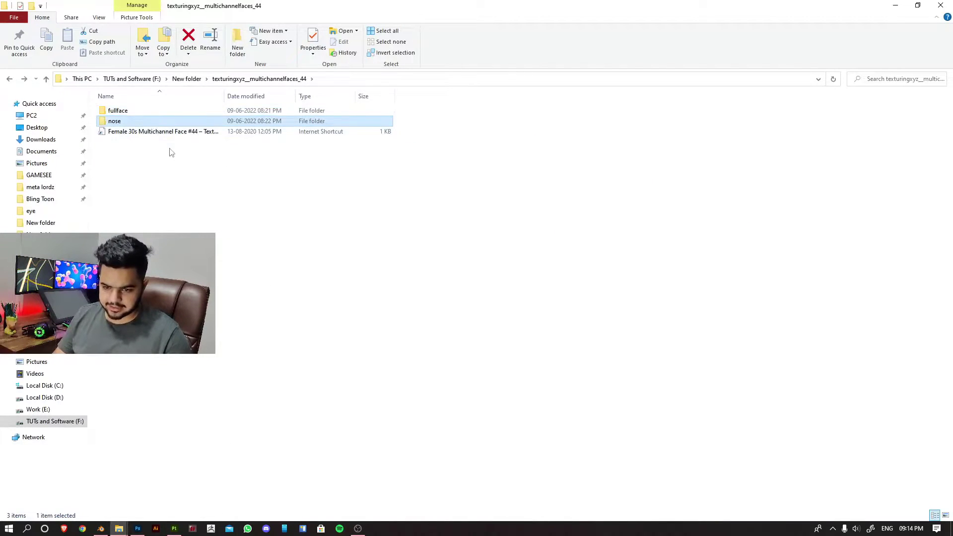
key(BackSpace)
double_click(119, 105)
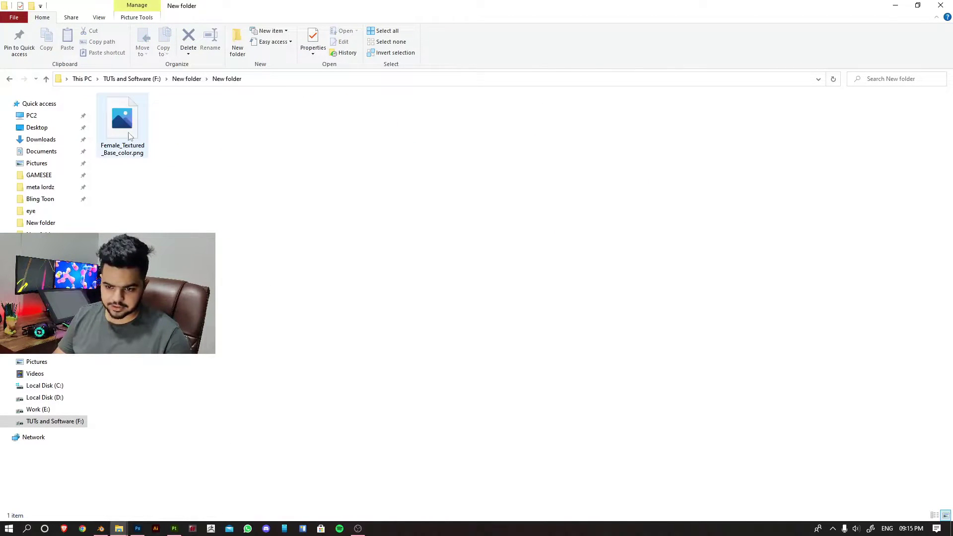
- Open the exported base colour PNG and create a new 8192x8192 grayscale document
mouse_move(121, 126)
mouse_down()
mouse_move(295, 249)
mouse_move(334, 82)
mouse_up()
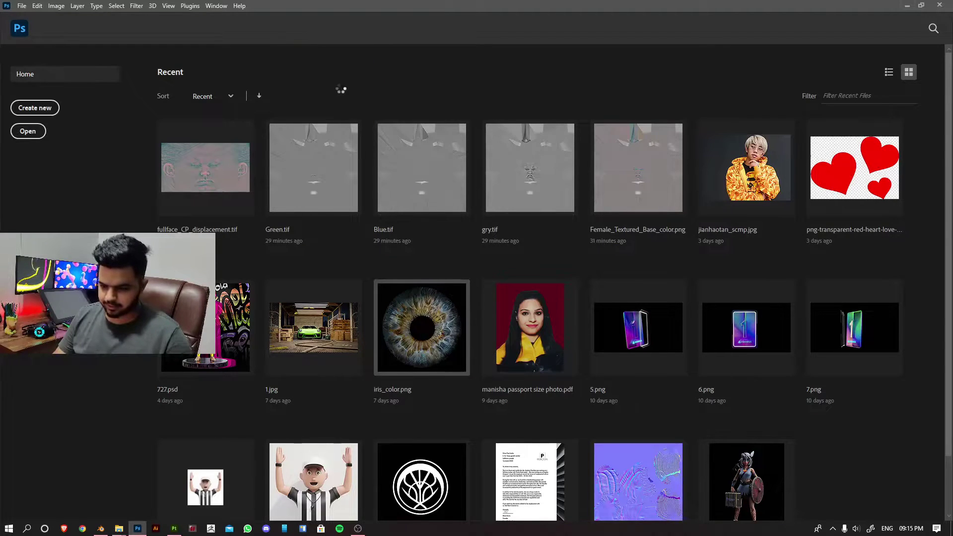
alt+scroll(327, 145, up, 4)
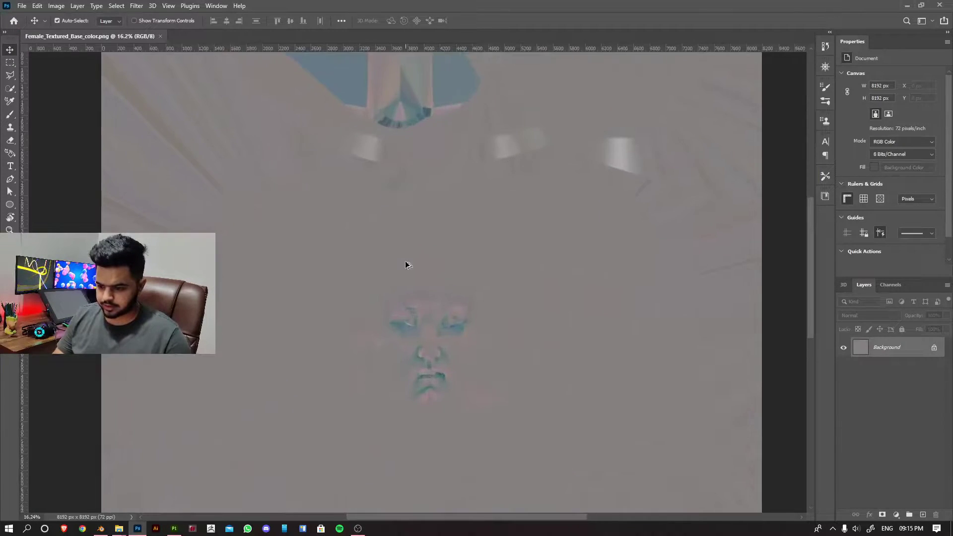
drag(445, 255, 398, 210)
alt+scroll(397, 211, up, 4)
alt+scroll(396, 209, down, 5)
key(ctrl+n)
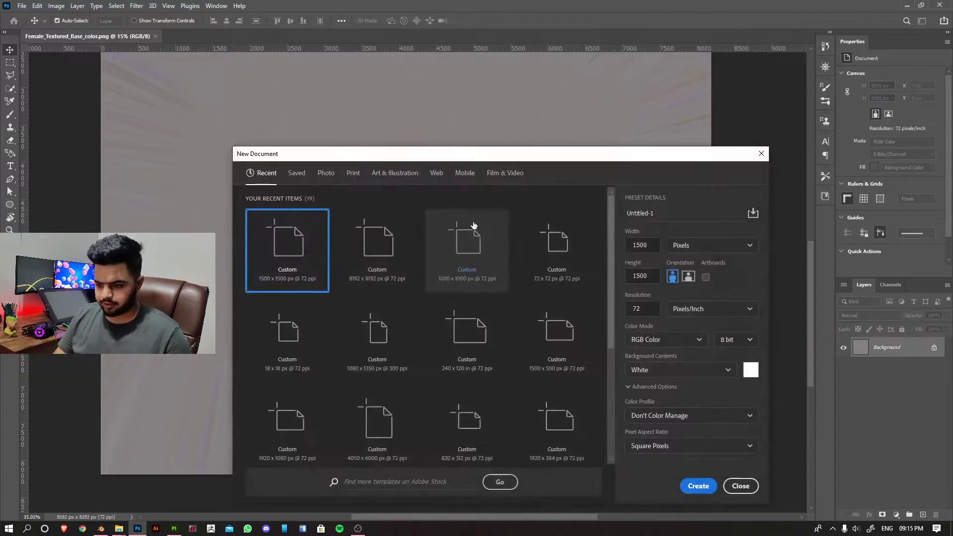
click(377, 250)
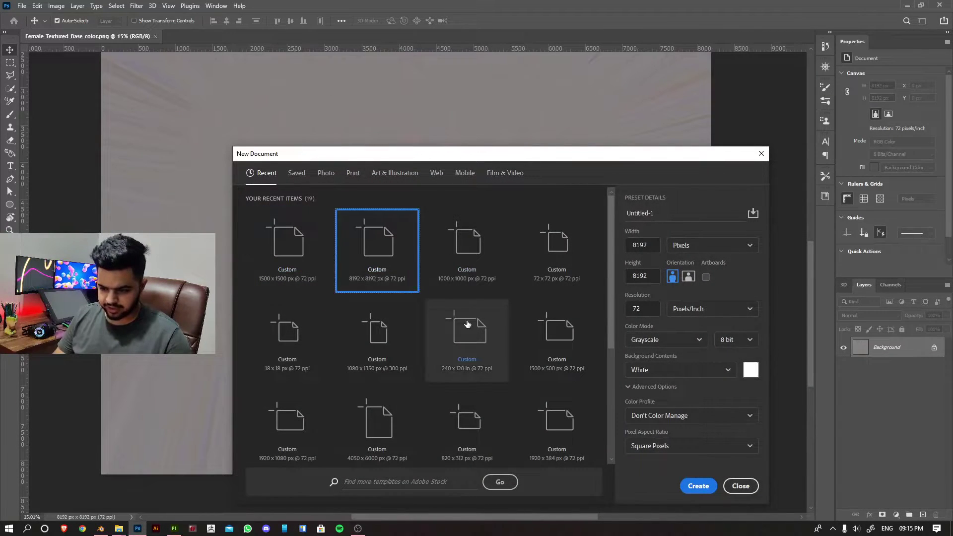
click(698, 485)
alt+scroll(341, 190, up, 2)
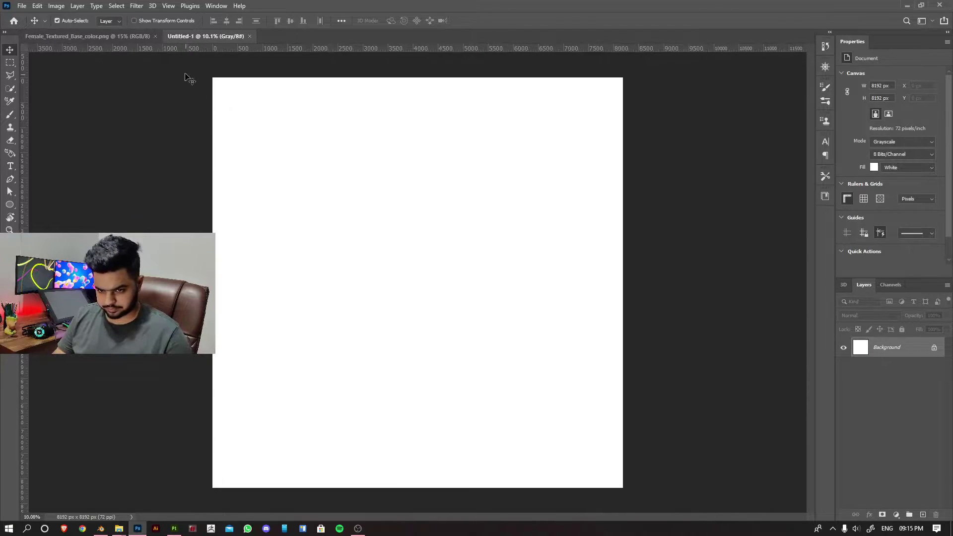
- Copy the texture's Blue channel and paste it into the new Untitled-1 document
click(89, 37)
alt+scroll(417, 283, down, 2)
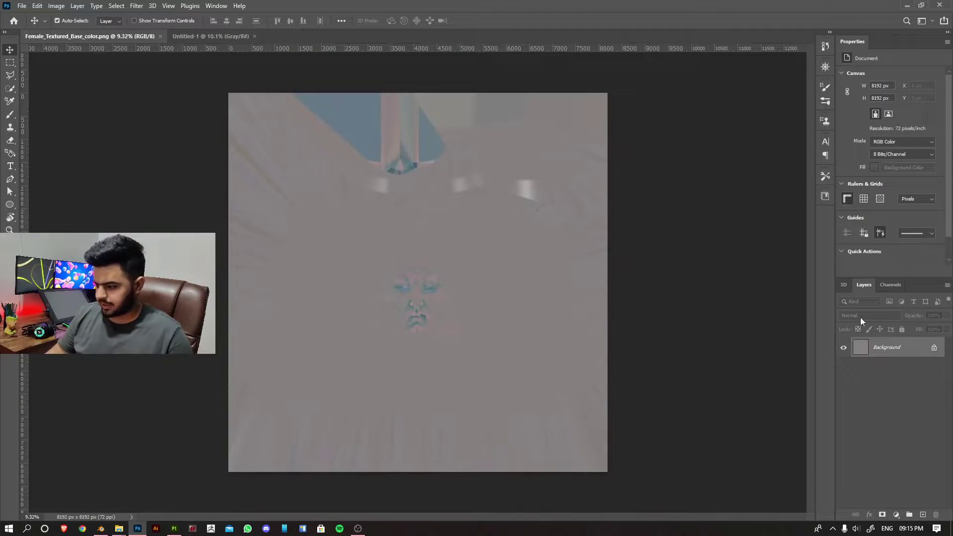
click(890, 285)
click(890, 358)
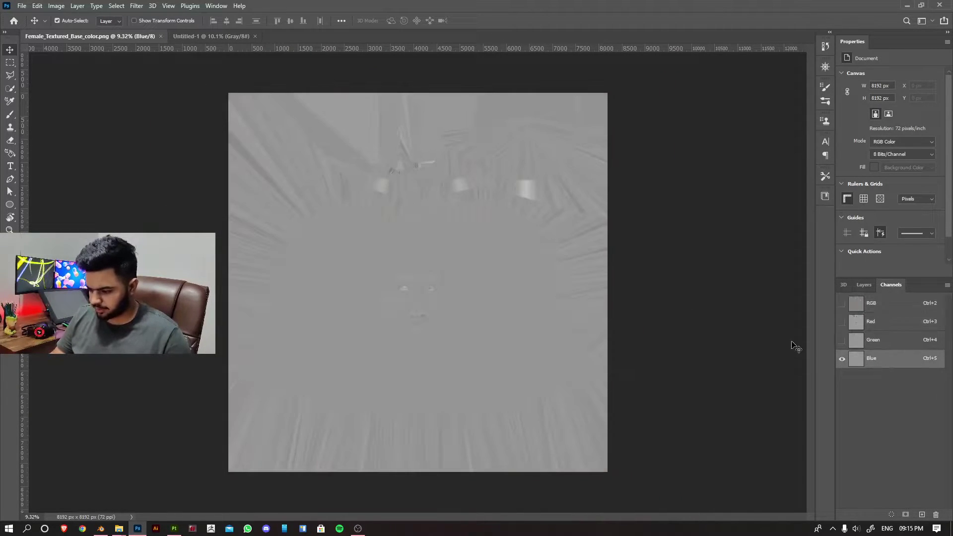
key(ctrl+a)
key(ctrl+c)
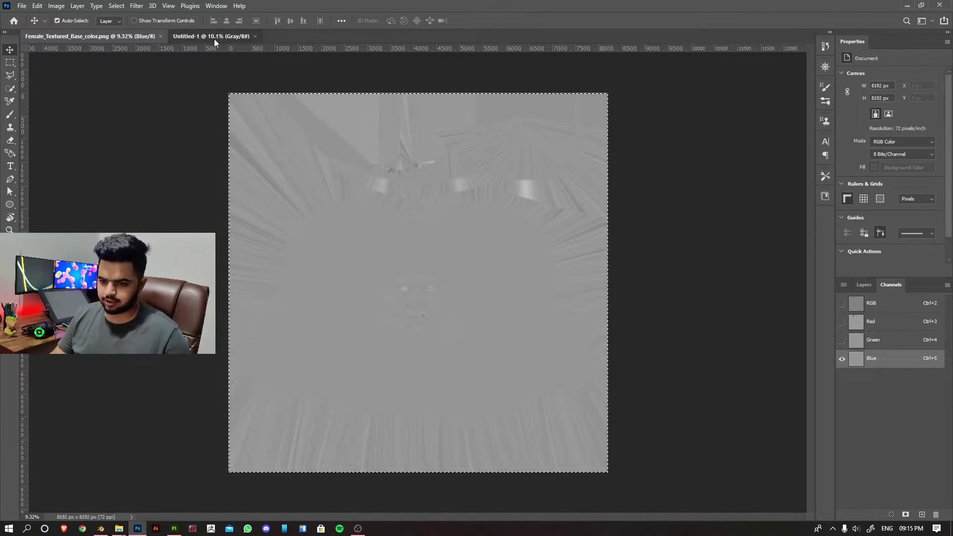
click(214, 36)
key(ctrl+v)
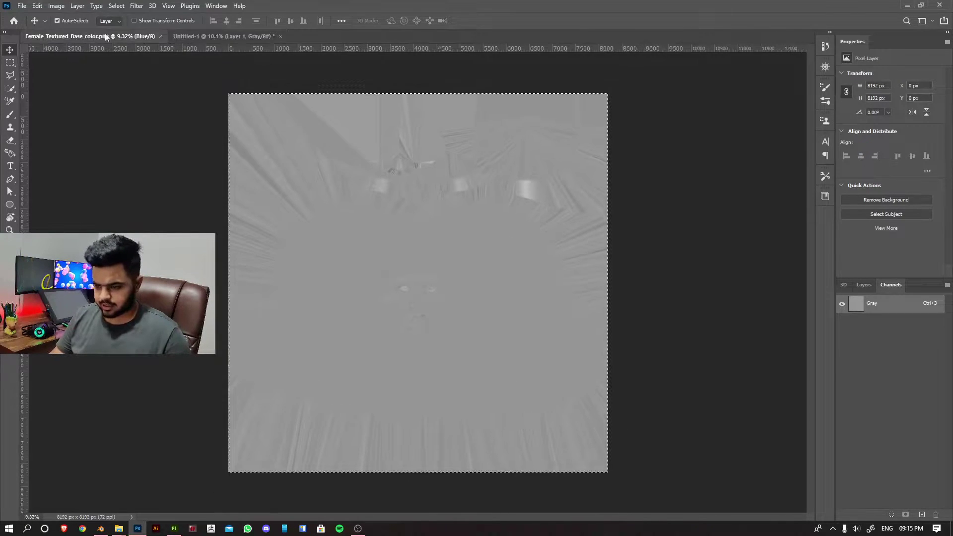
- Save the grayscale document as 'Blue channel' in TIFF format
click(90, 36)
click(223, 36)
key(ctrl+shift+s)
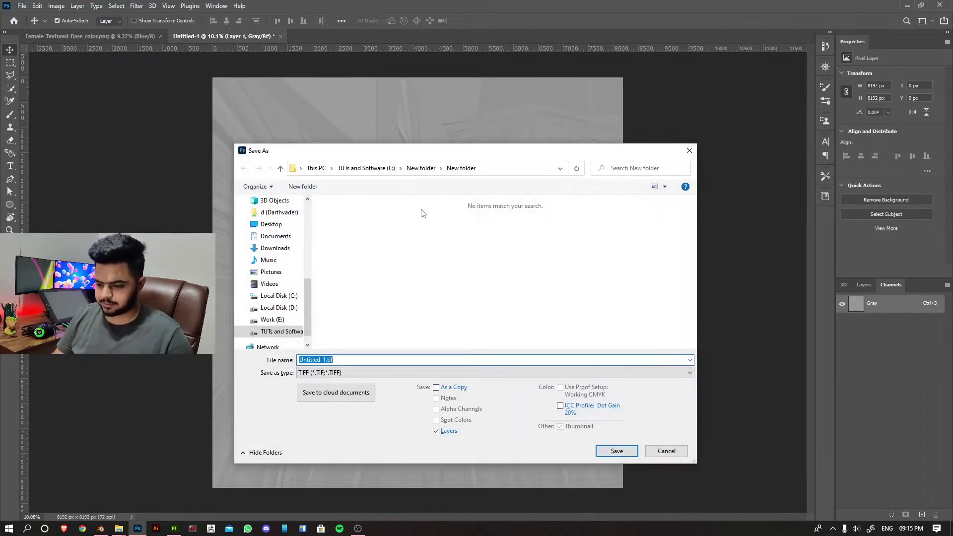
click(617, 450)
click(615, 121)
click(446, 199)
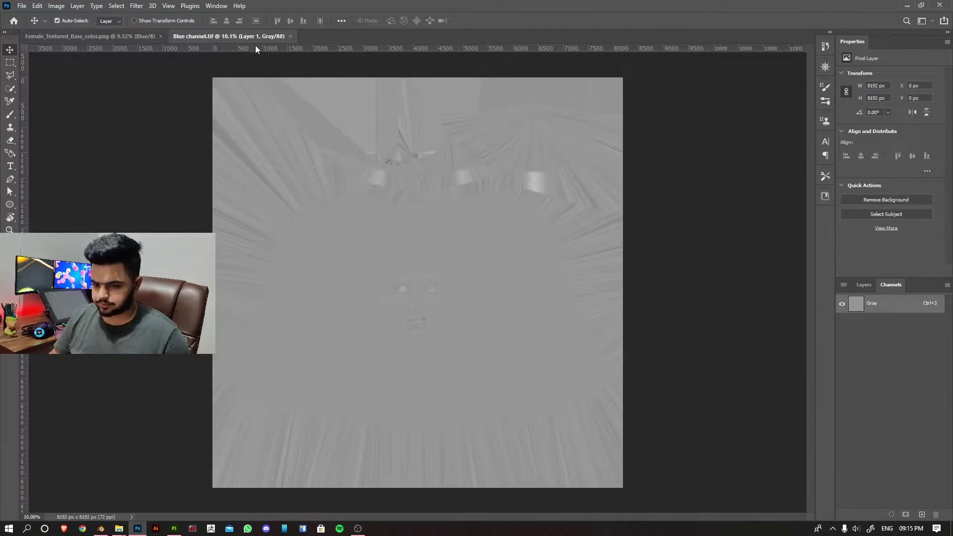
- Copy the Green channel into the grayscale document and save it as Green channel.tif
click(89, 36)
click(872, 358)
click(873, 340)
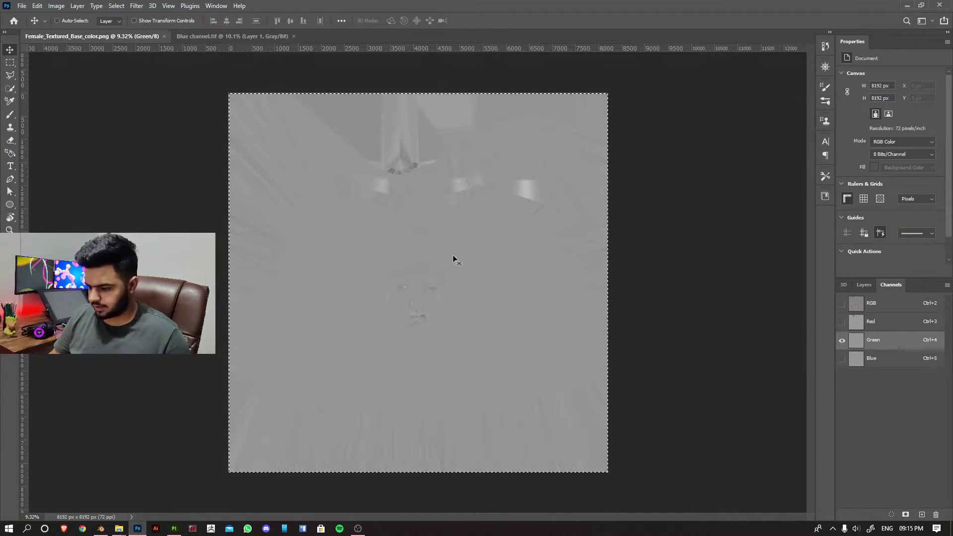
click(217, 37)
key(s)
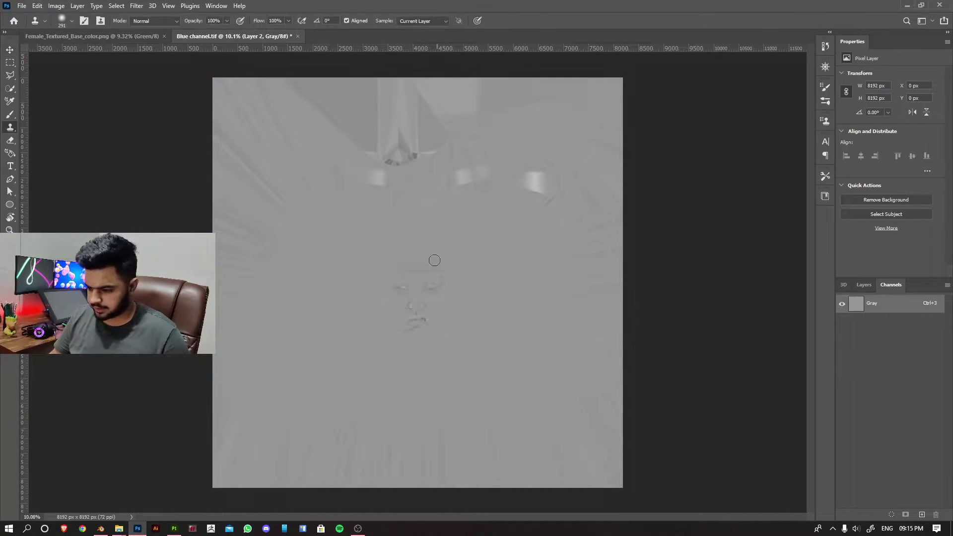
key(ctrl+shift+s)
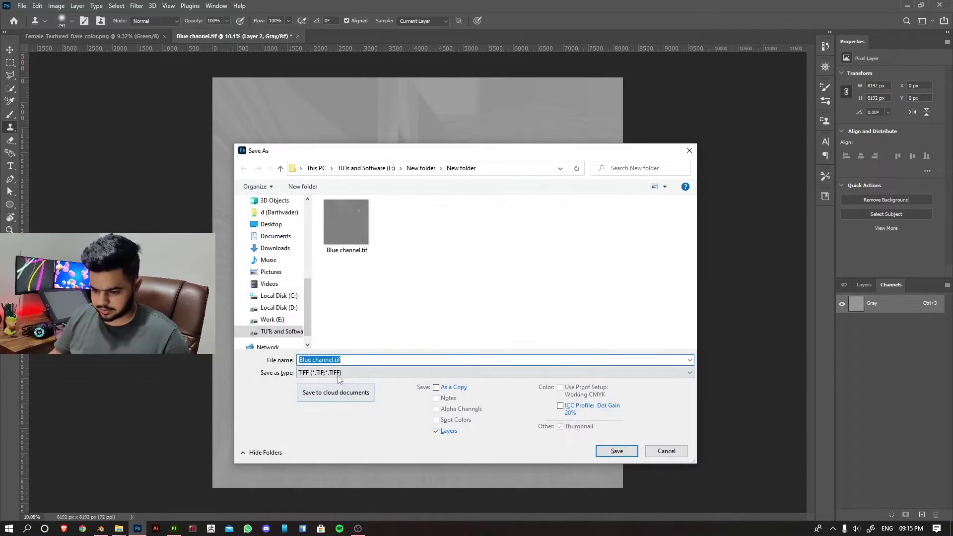
click(367, 359)
click(311, 360)
text(Green)
key(Return)
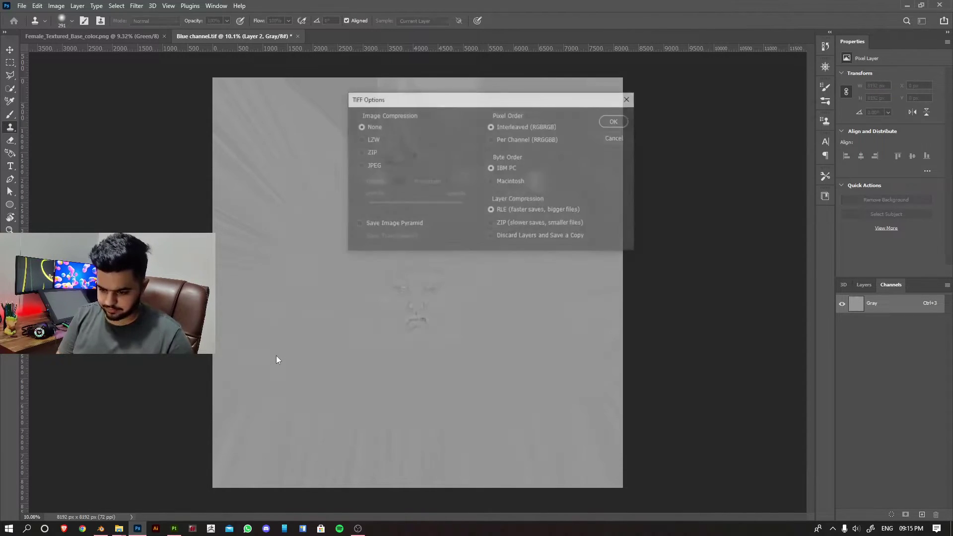
key(Return)
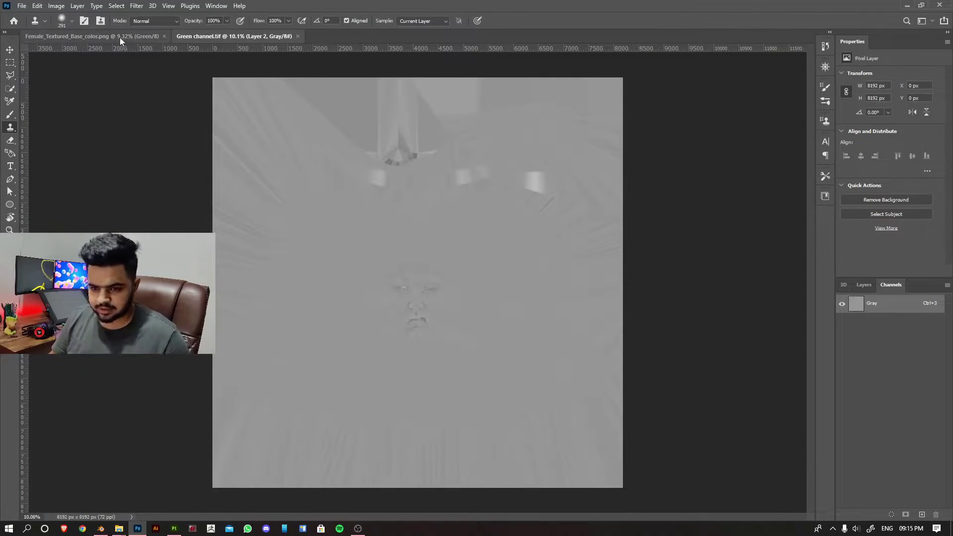
- Copy the Red channel into the grayscale document and save it as Red channel.tif
click(89, 35)
click(879, 321)
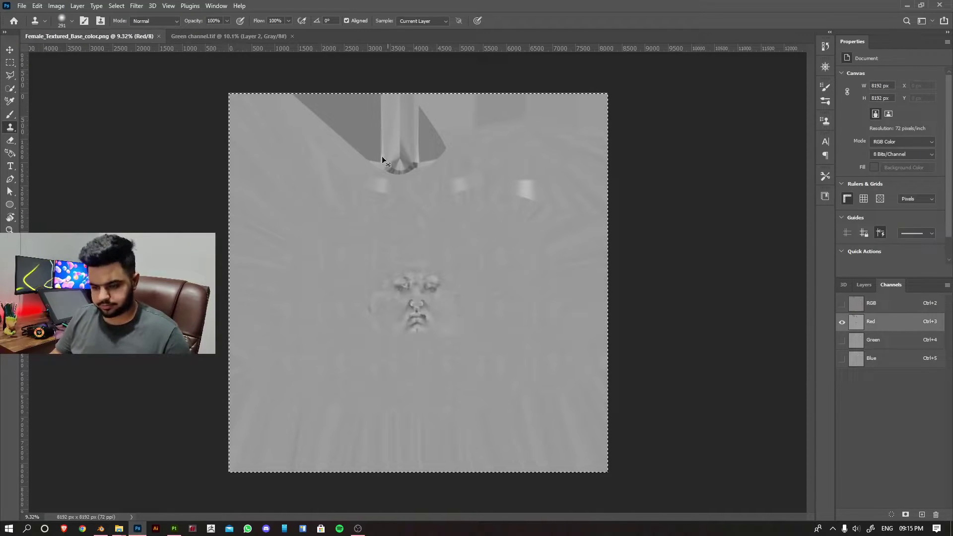
click(231, 36)
key(ctrl+shift+s)
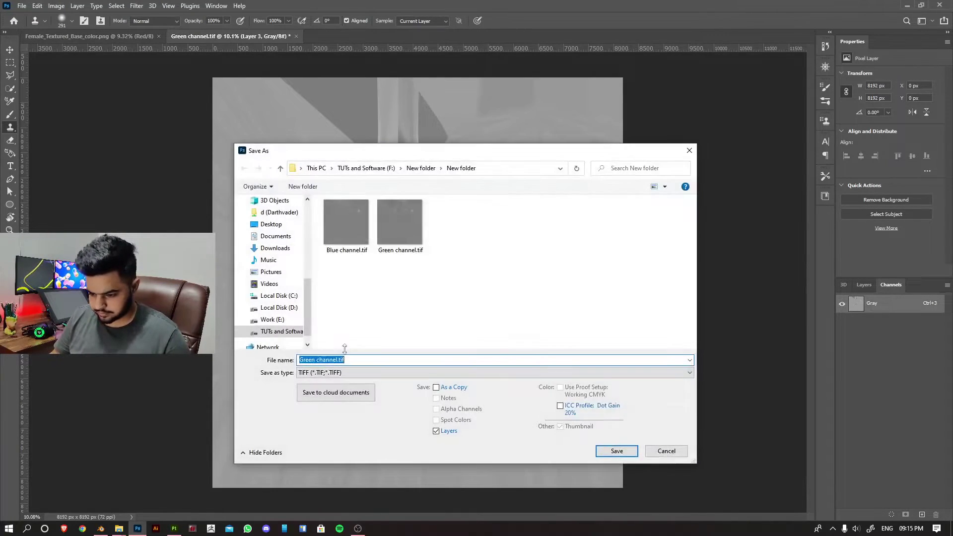
click(495, 372)
click(316, 360)
text(Red)
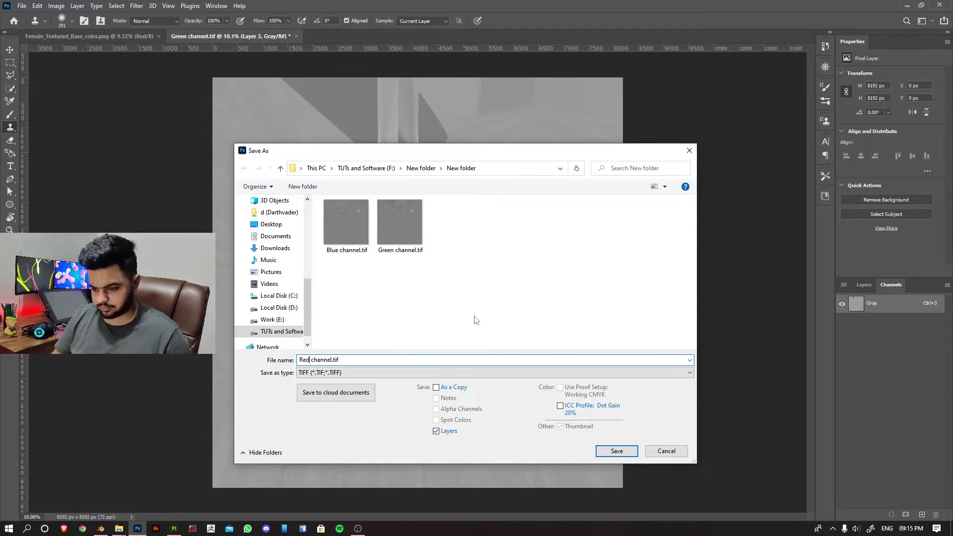
click(616, 450)
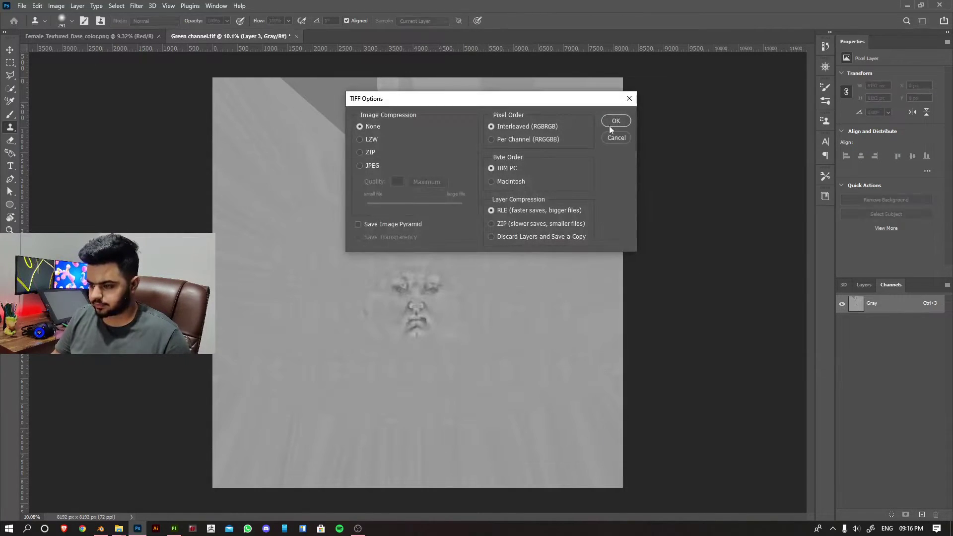
click(611, 125)
key(ctrl+plus)
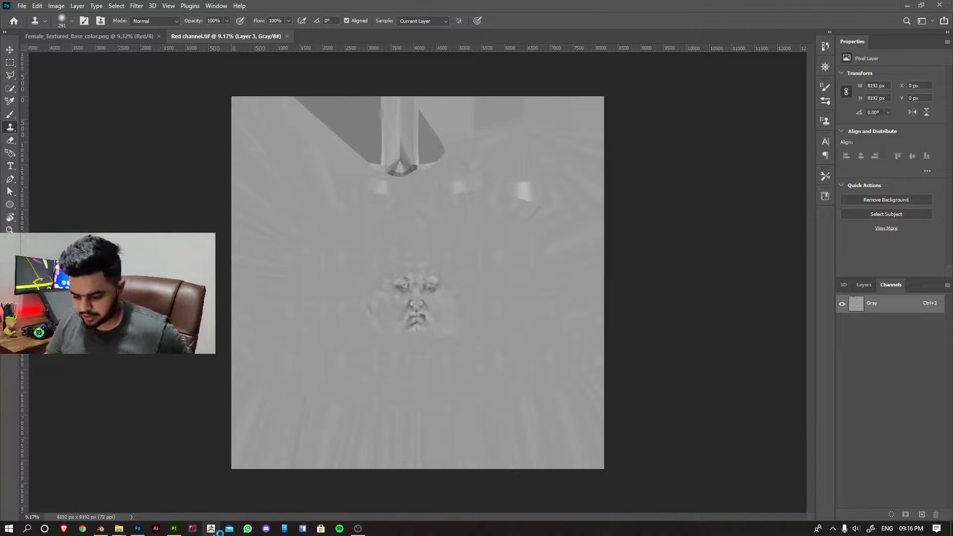
click(211, 528)
- Apply Flip V to the head's UV map, then build a texture map with New From Polypaint
right_drag(470, 184, 535, 209)
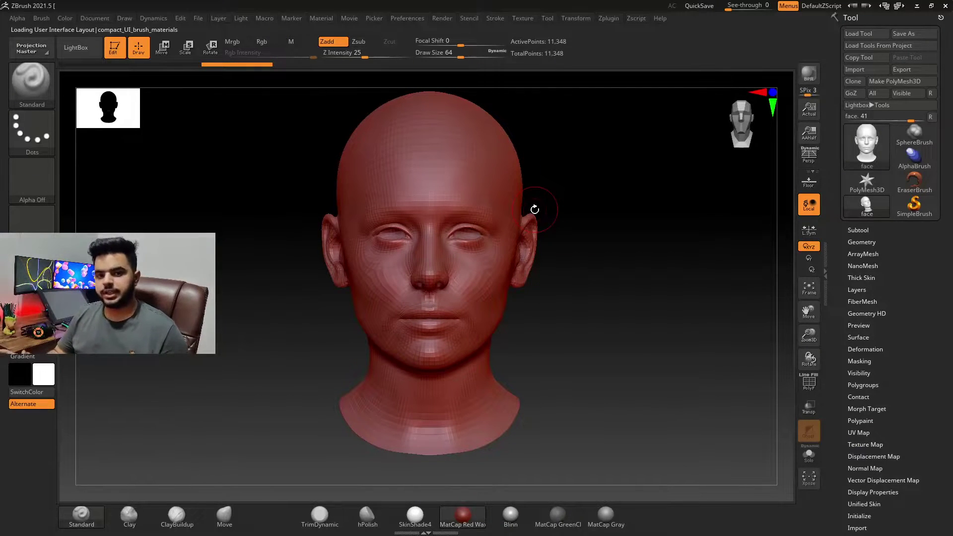
mouse_move(534, 210)
right_down()
mouse_move(513, 224)
mouse_move(648, 252)
right_up()
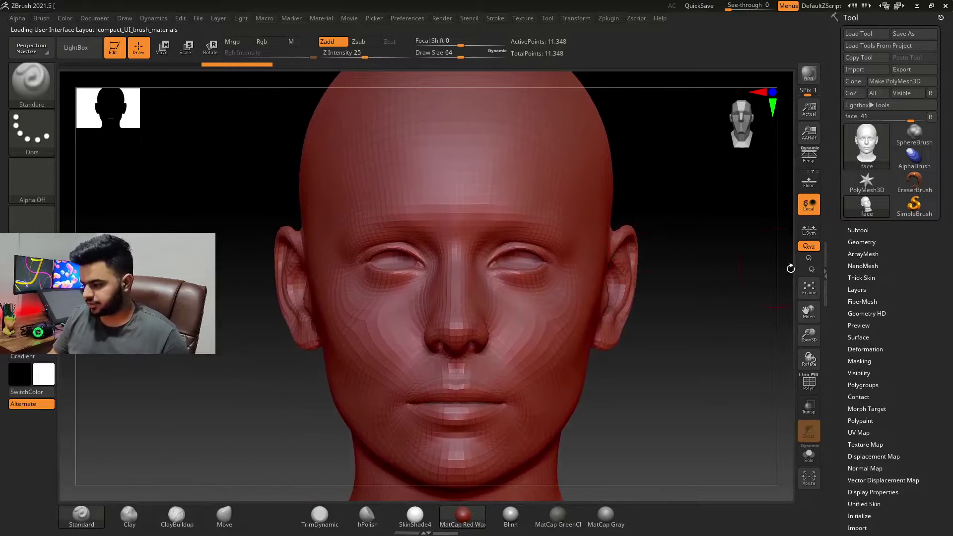
mouse_move(841, 353)
mouse_down()
mouse_move(841, 219)
mouse_move(883, 244)
mouse_move(862, 260)
mouse_up()
click(858, 258)
scroll(879, 298, down, 3)
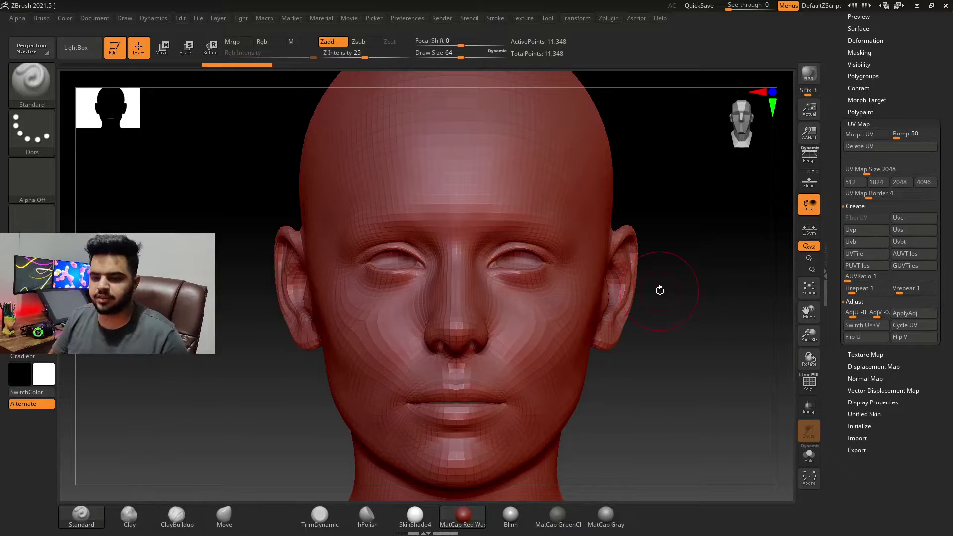
click(917, 338)
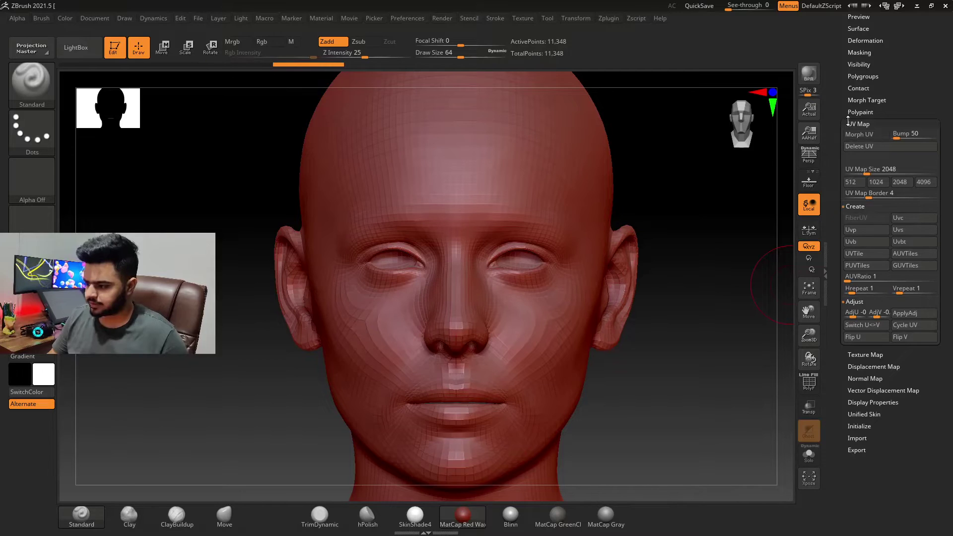
click(858, 124)
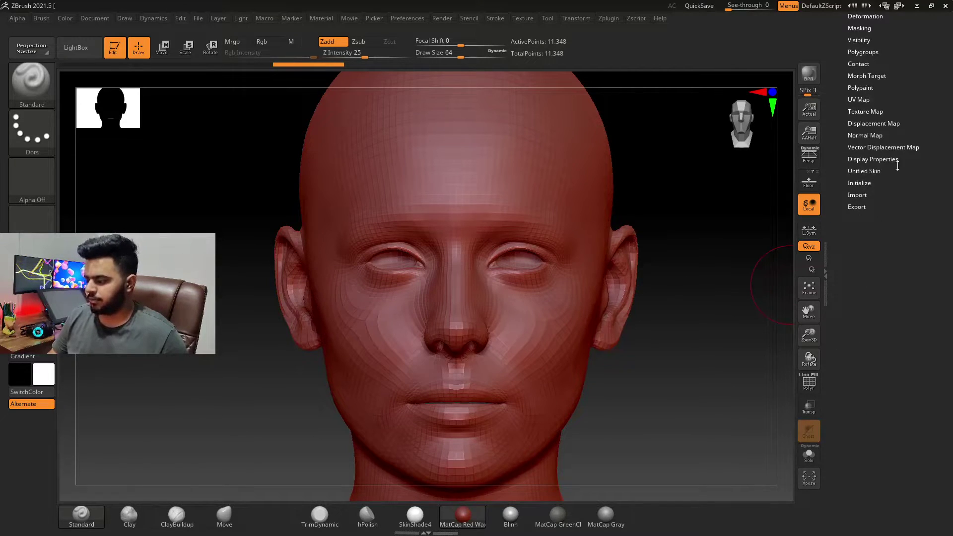
click(865, 112)
scroll(871, 149, down, 1)
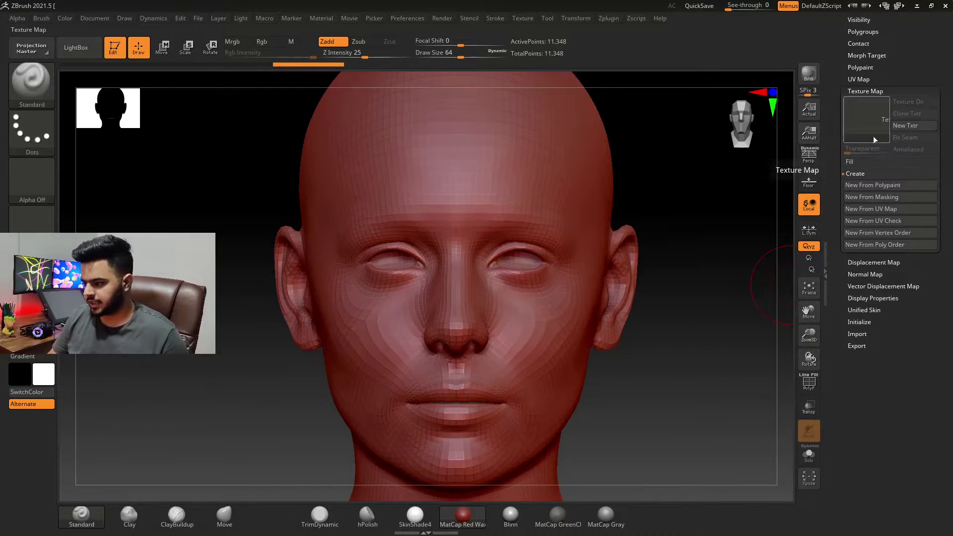
click(867, 187)
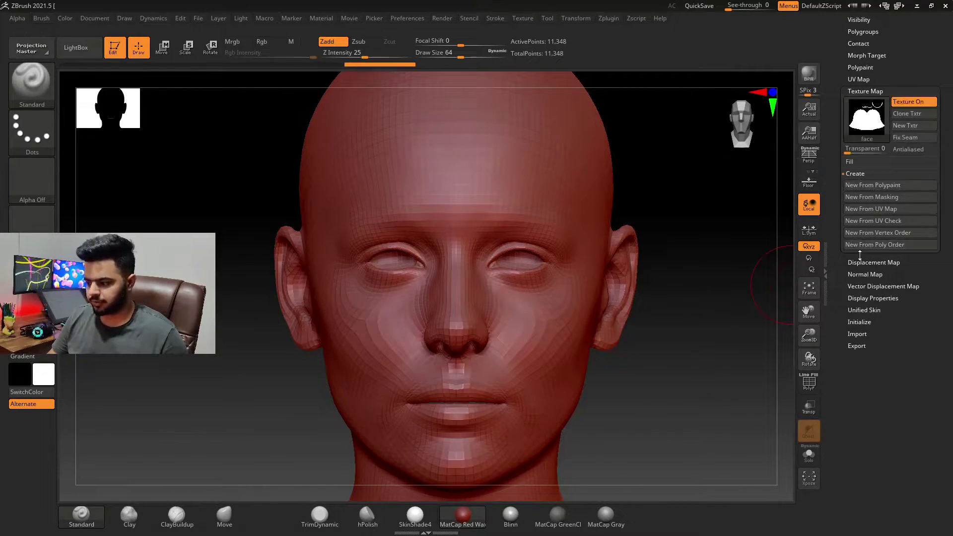
scroll(848, 246, up, 5)
- Subdivide the head mesh with Ctrl+D
click(865, 291)
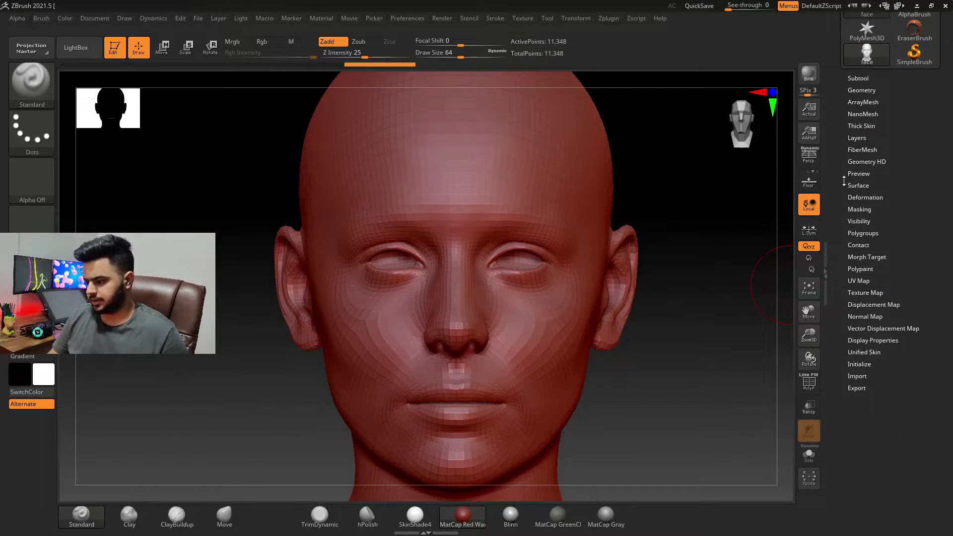
click(861, 122)
key(ctrl+d)
key(ctrl+d)
key(ctrl+d)
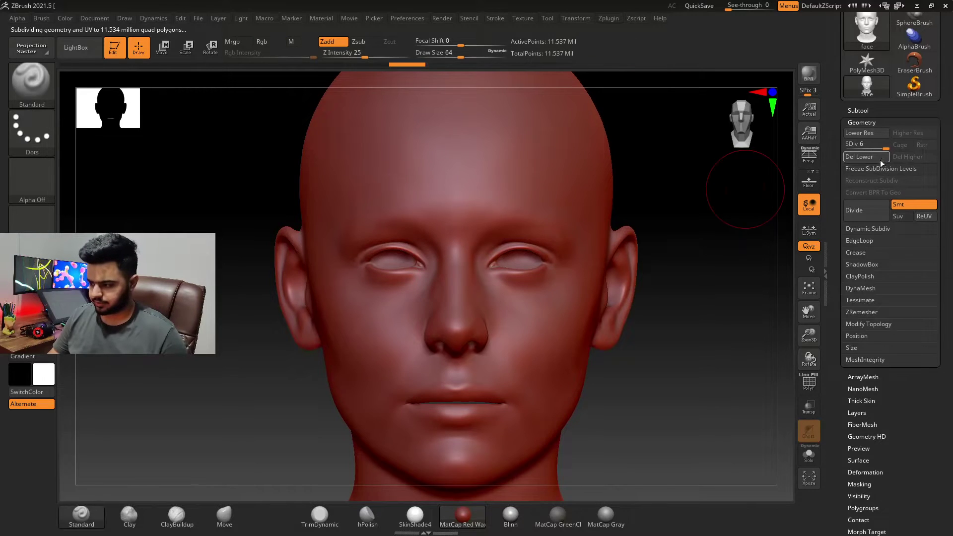
click(861, 122)
- Add layers Red 1, Green 1 and Blue 1, and make Red 1 active
click(855, 169)
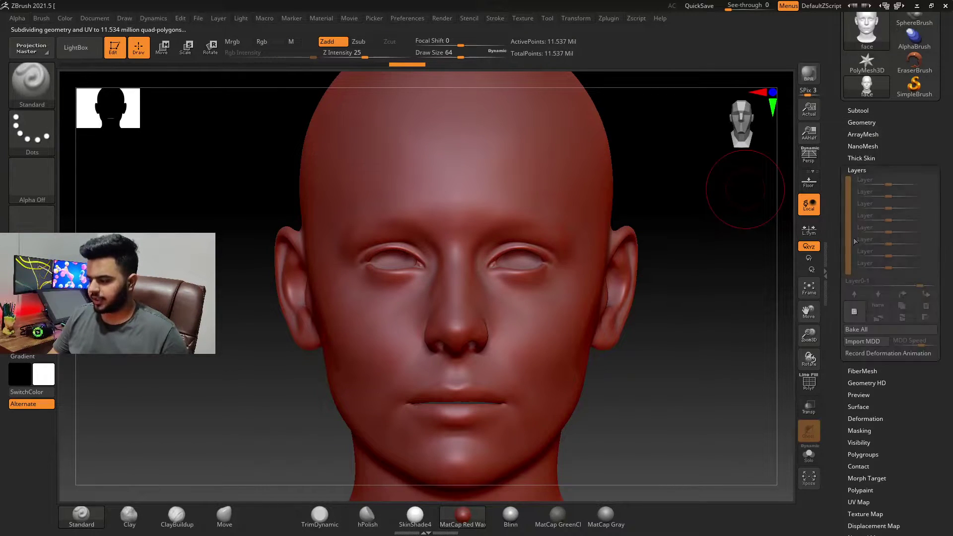
click(853, 313)
text(Red 1)
key(Return)
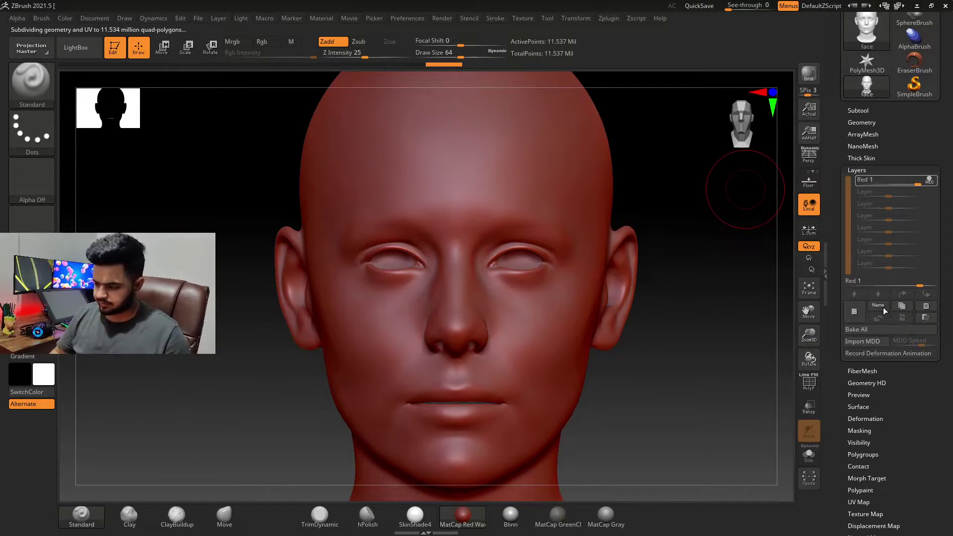
click(854, 312)
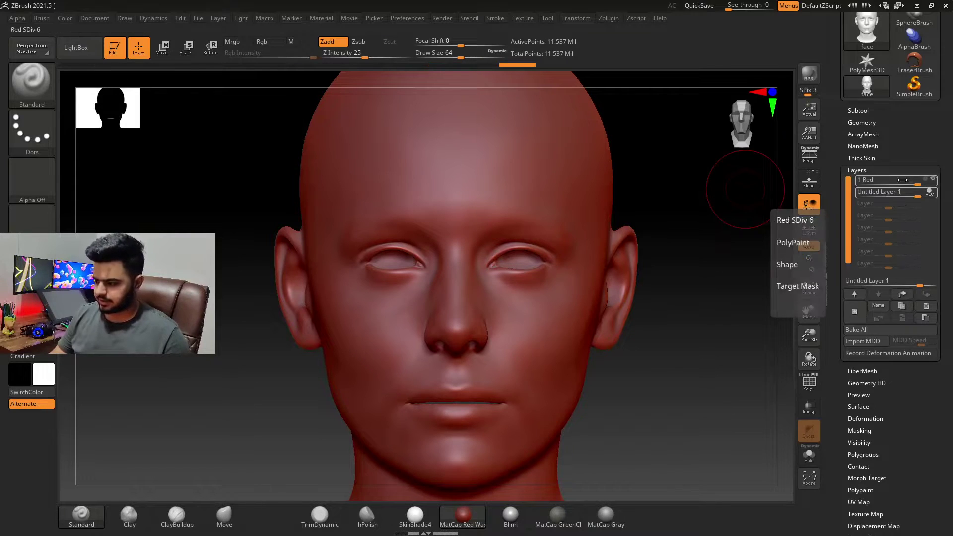
click(878, 306)
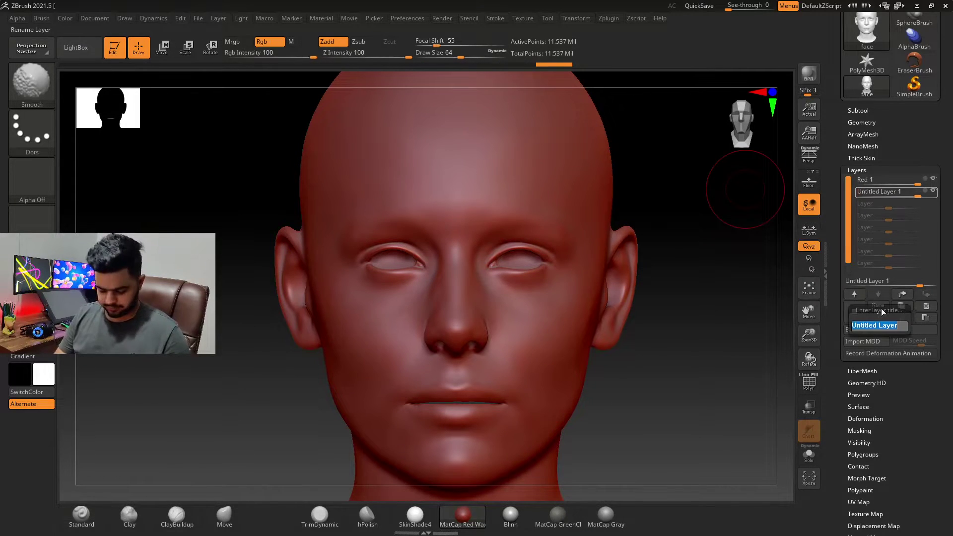
text(Gree)
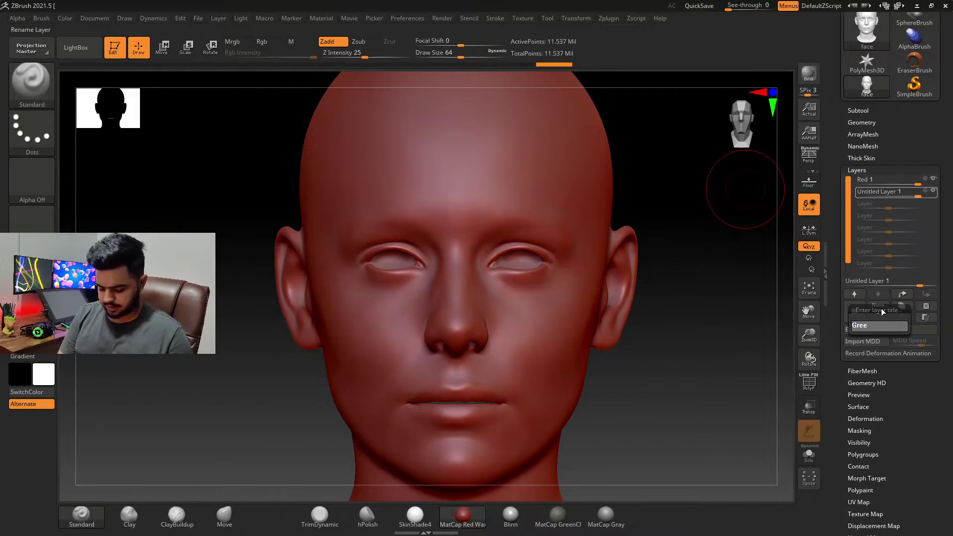
text(n)
key(Return)
click(854, 313)
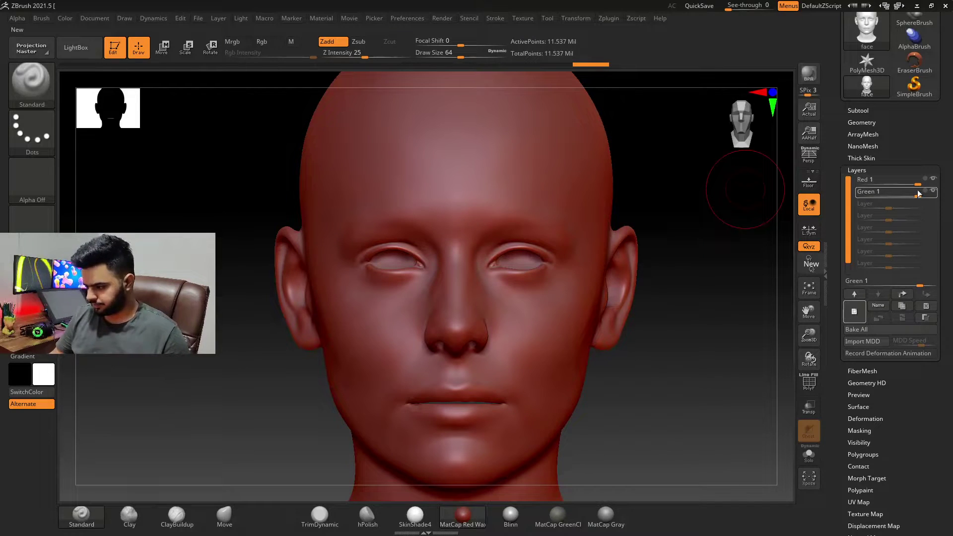
click(879, 306)
text(blue)
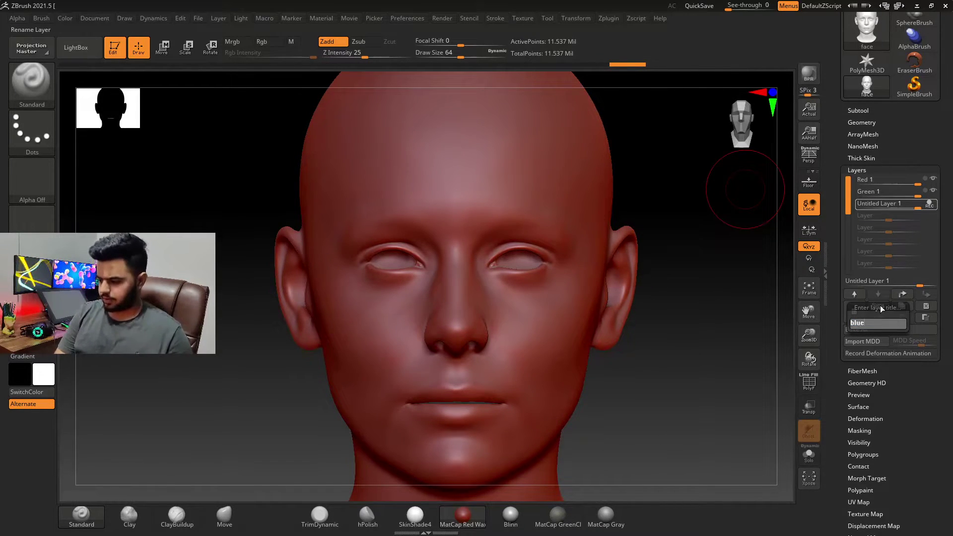
key(Return)
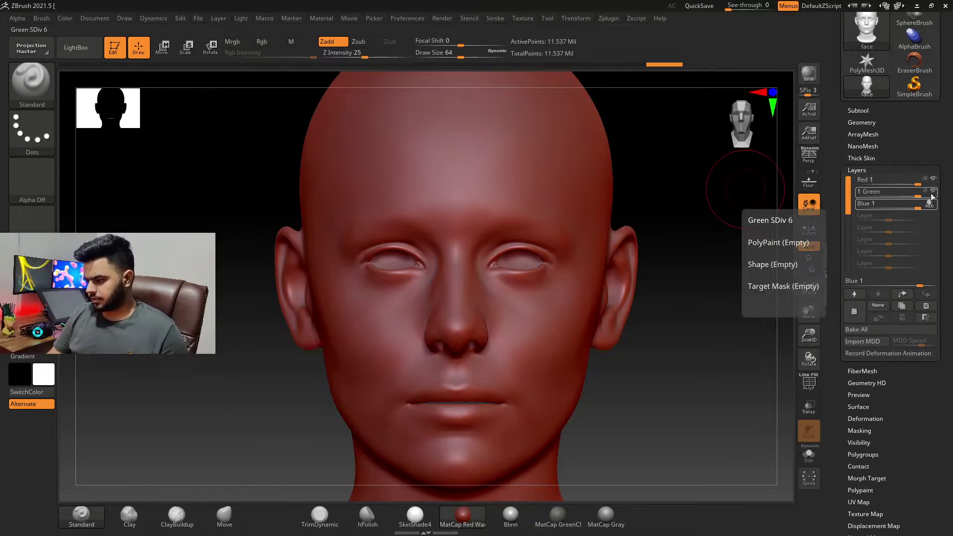
click(886, 179)
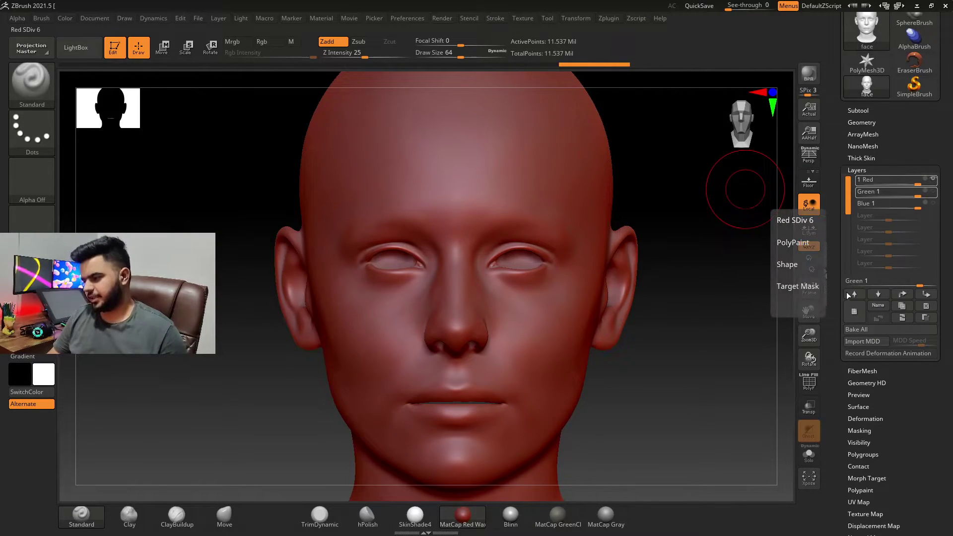
scroll(848, 272, down, 3)
scroll(863, 275, down, 3)
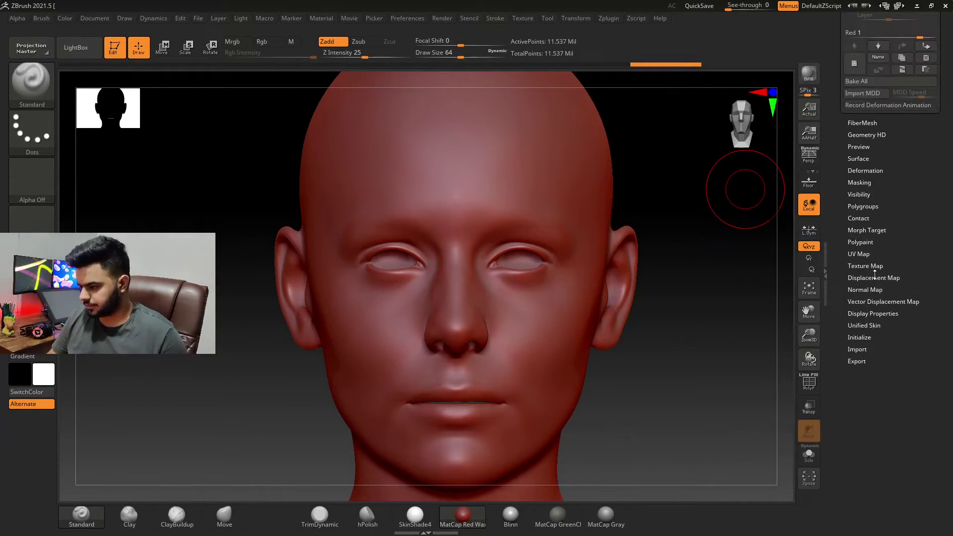
- Import Red channel.tif as the head's displacement map
click(873, 246)
click(864, 116)
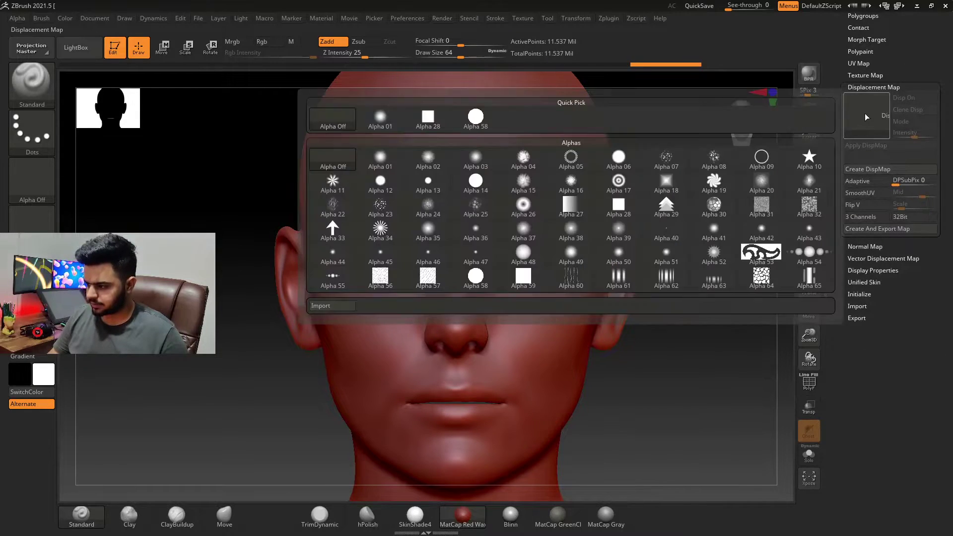
click(333, 306)
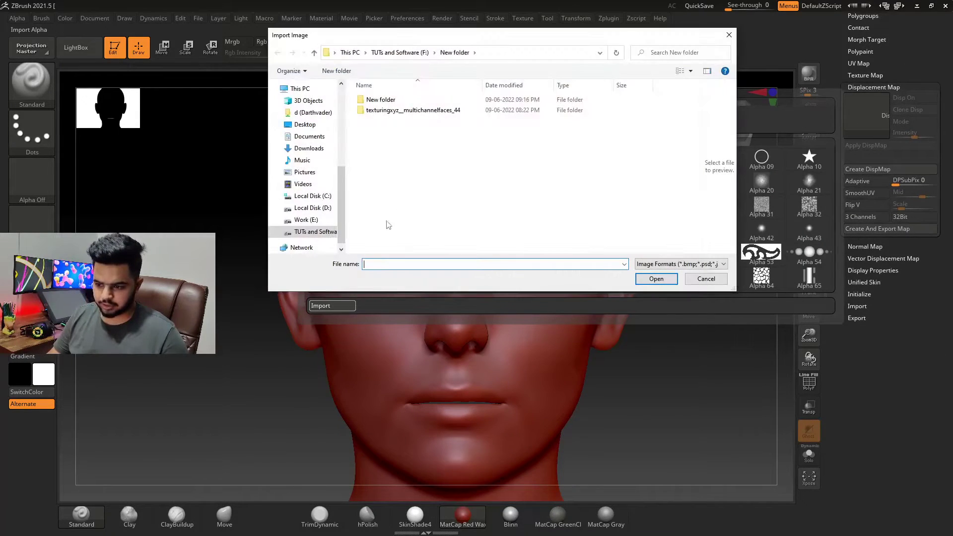
double_click(387, 99)
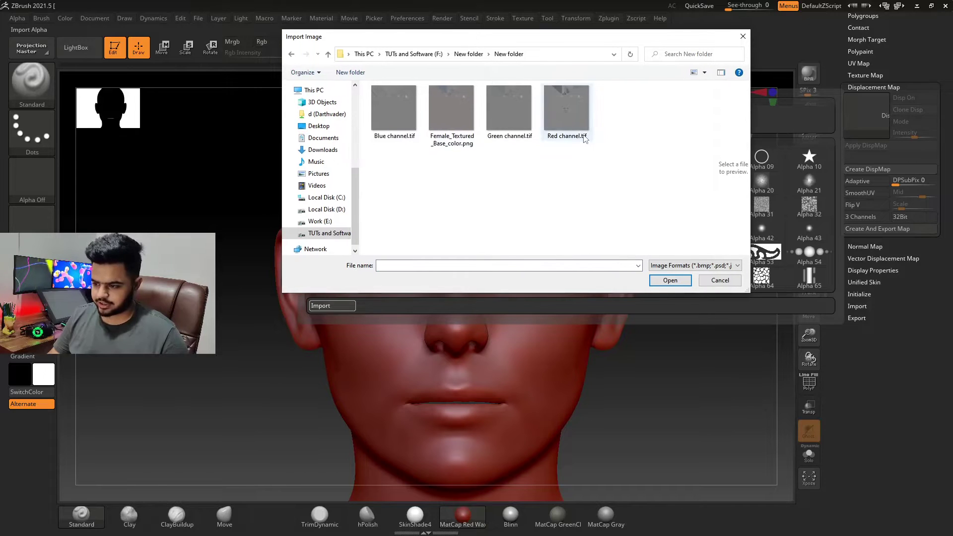
click(552, 107)
click(656, 279)
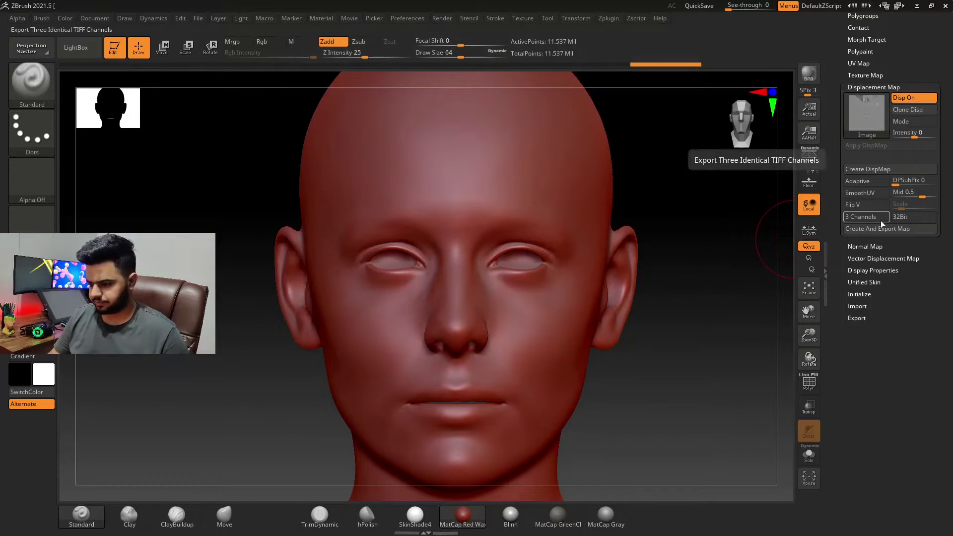
mouse_move(662, 161)
ctrl+right_down()
mouse_move(668, 178)
mouse_move(640, 172)
ctrl+right_up()
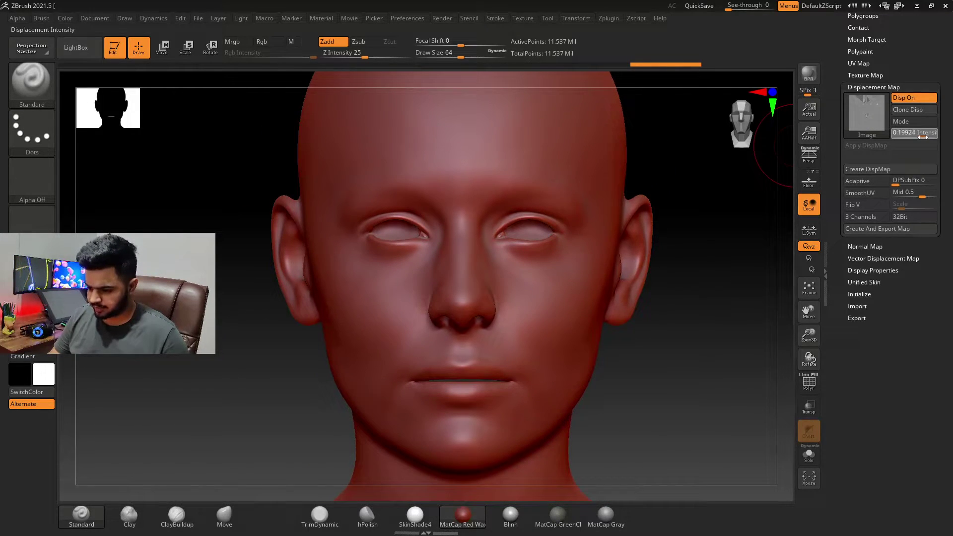
- Set the displacement intensity to 0.02, after trying 0.001 and 0.01
click(925, 135)
text(.001)
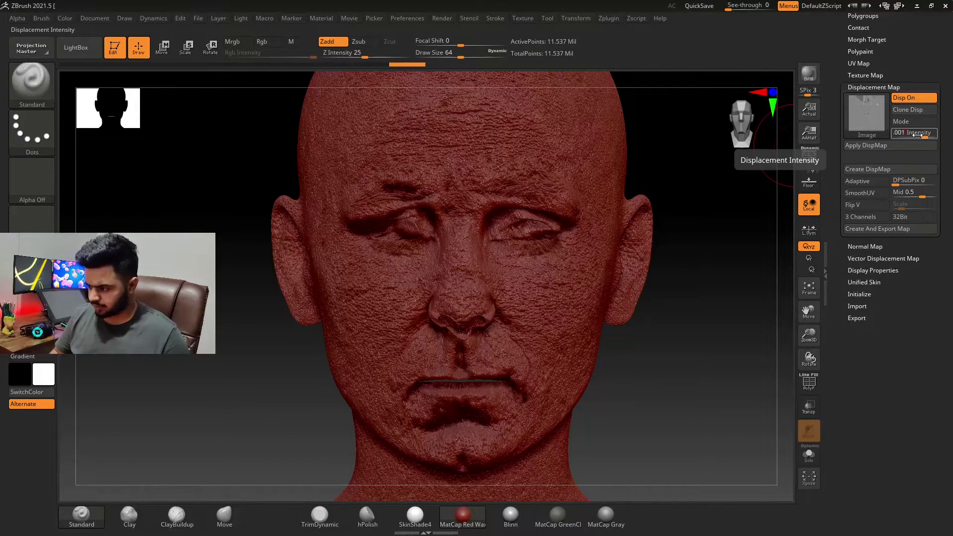
key(Return)
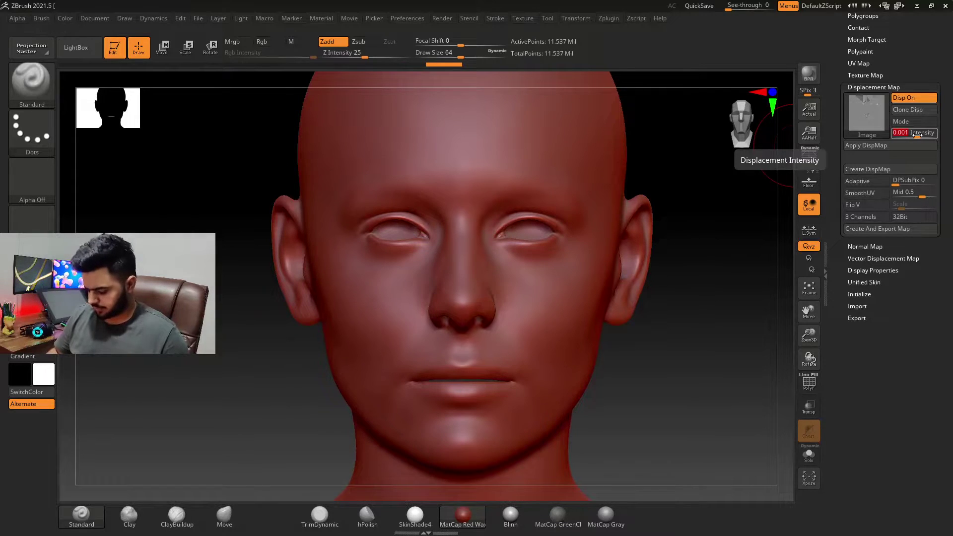
key(Return)
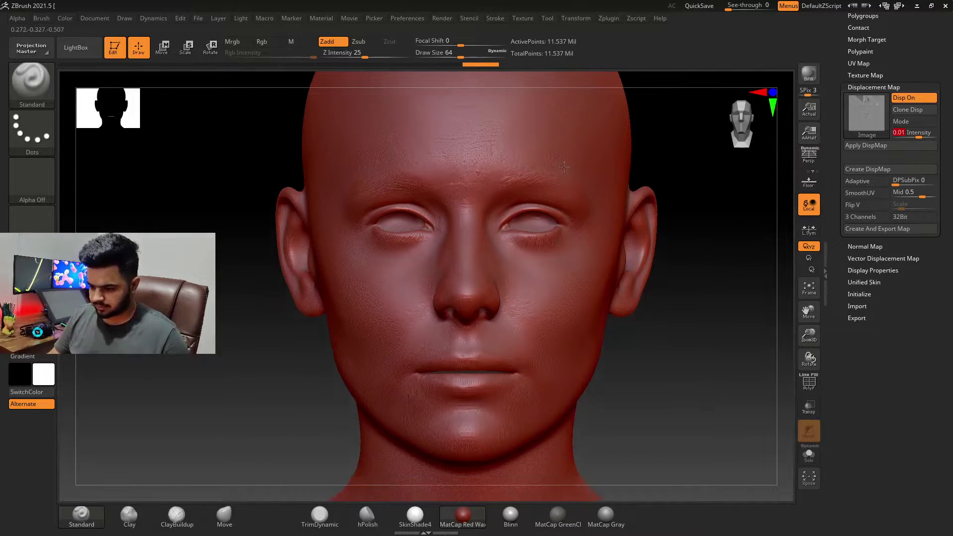
right_drag(447, 261, 548, 260)
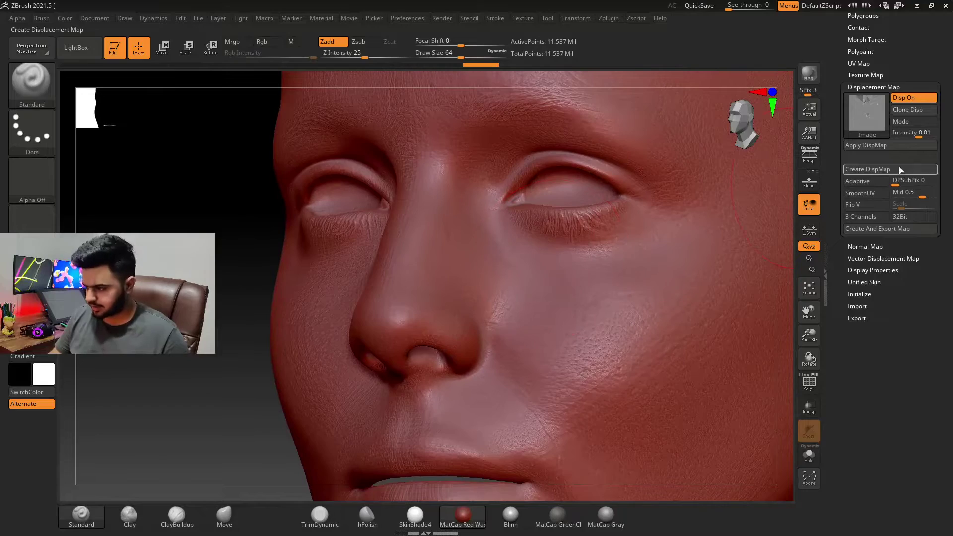
click(911, 133)
text(.02)
key(Return)
- Switch the head to a grey clay material and zoom in to check the detail
click(742, 119)
mouse_move(667, 283)
right_down()
mouse_move(616, 247)
mouse_move(559, 298)
right_up()
click(367, 514)
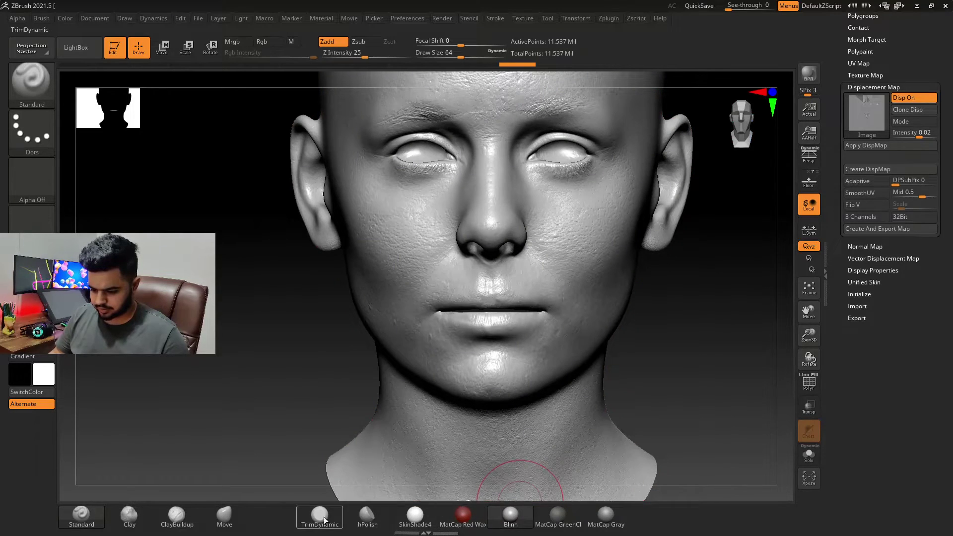
click(558, 515)
mouse_move(611, 320)
alt+right_down()
mouse_move(586, 343)
mouse_move(588, 320)
mouse_move(596, 343)
mouse_move(581, 327)
alt+right_up()
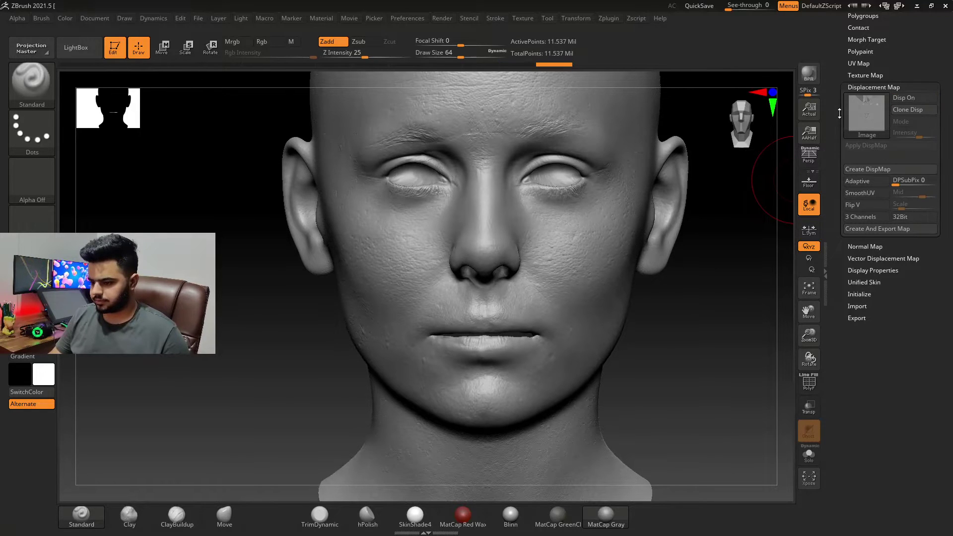
scroll(848, 210, up, 5)
- In the Red 1, Green 1, Blue 1 layers list, move recording from the Red layer to Green
click(857, 244)
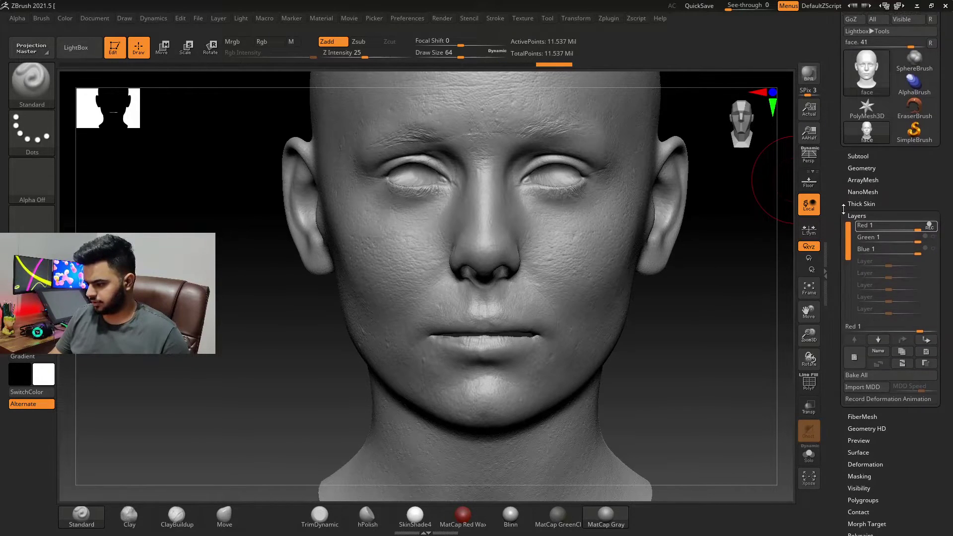
mouse_move(885, 237)
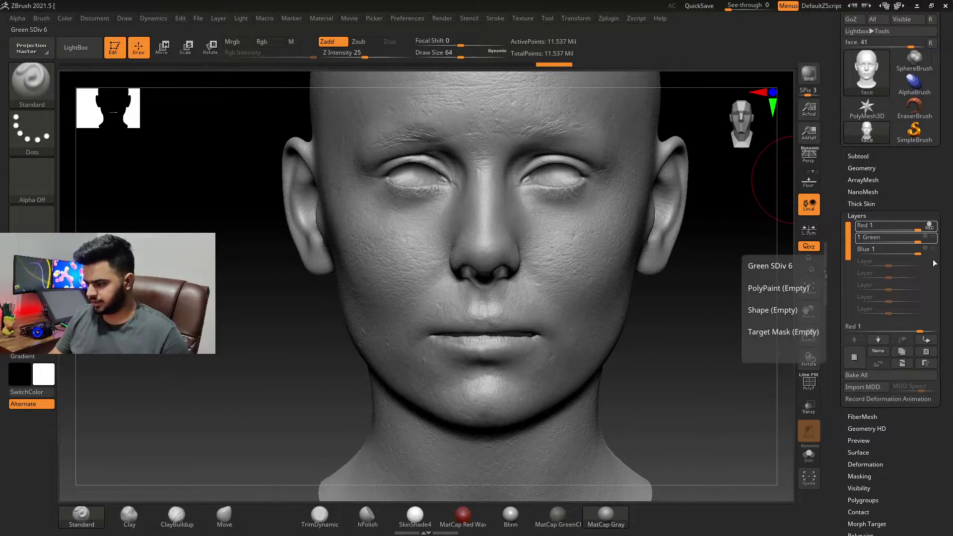
click(932, 226)
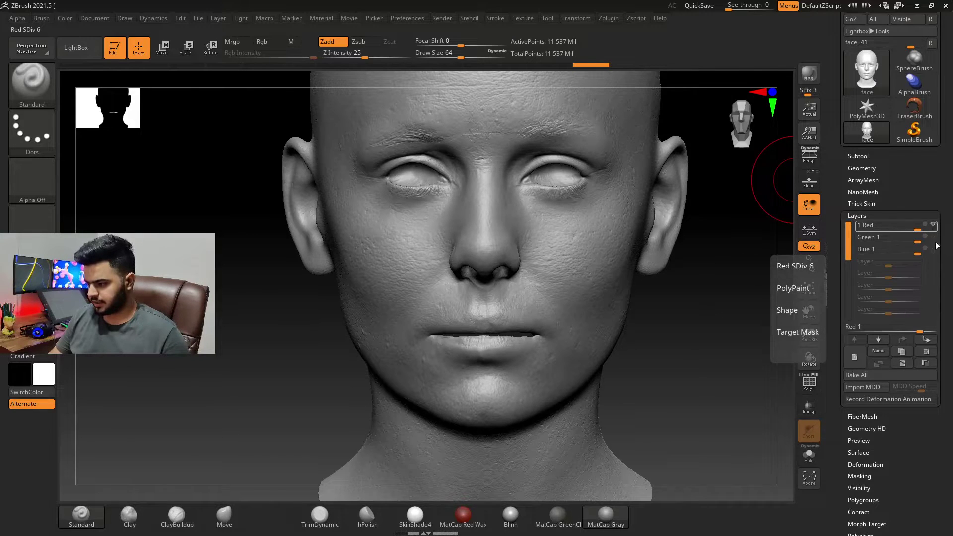
click(926, 239)
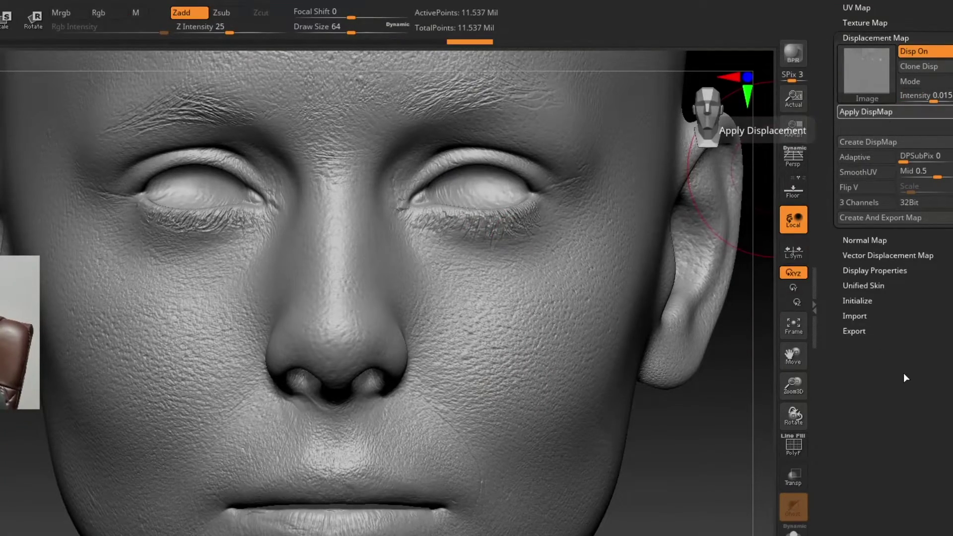
scroll(903, 373, up, 5)
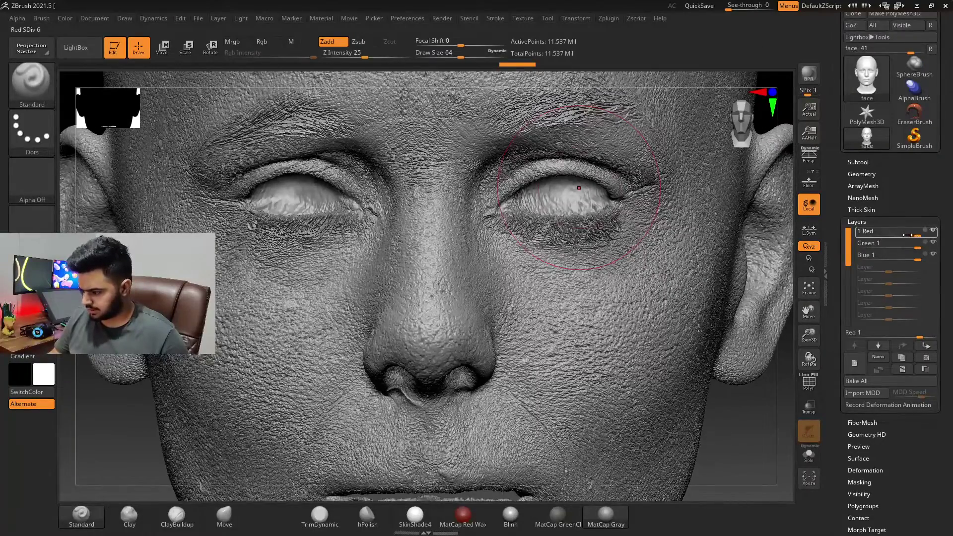
- Reduce the Red, Green and Blue layer intensities to 0.36283, 0.50442 and 0.4
mouse_move(917, 235)
mouse_down()
mouse_move(890, 247)
mouse_move(902, 259)
mouse_up()
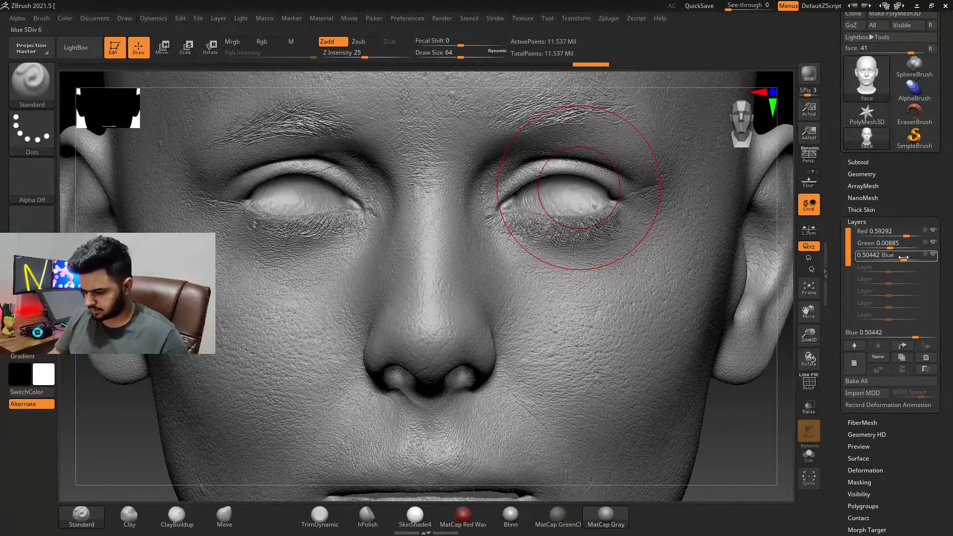
mouse_move(601, 273)
ctrl+right_down()
mouse_move(610, 214)
mouse_move(447, 223)
mouse_move(658, 237)
mouse_move(596, 246)
mouse_move(521, 239)
mouse_move(558, 284)
mouse_move(516, 327)
mouse_move(483, 298)
mouse_move(524, 232)
ctrl+right_up()
mouse_move(920, 333)
mouse_down()
mouse_move(881, 331)
mouse_move(893, 333)
mouse_up()
ctrl+right_drag(596, 261, 541, 206)
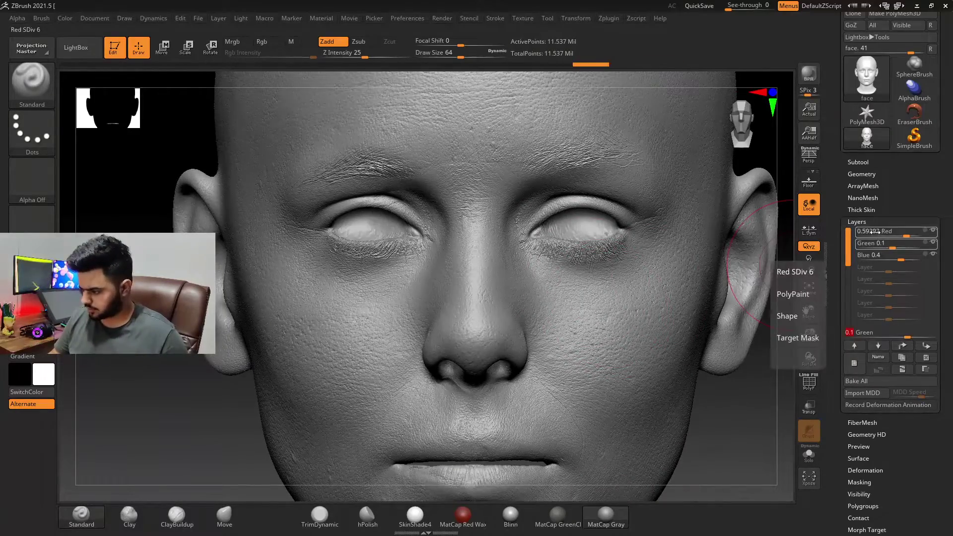
drag(904, 333, 867, 333)
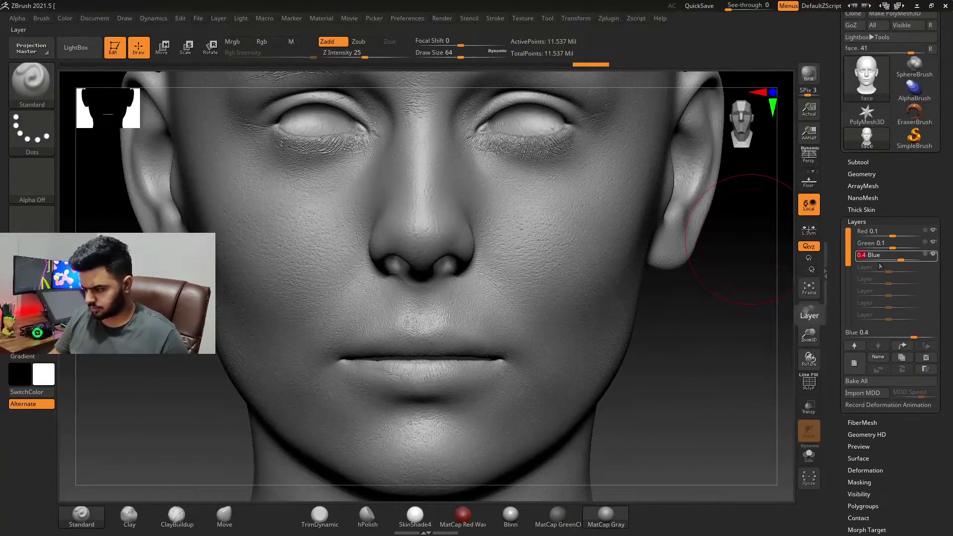
drag(892, 243, 902, 242)
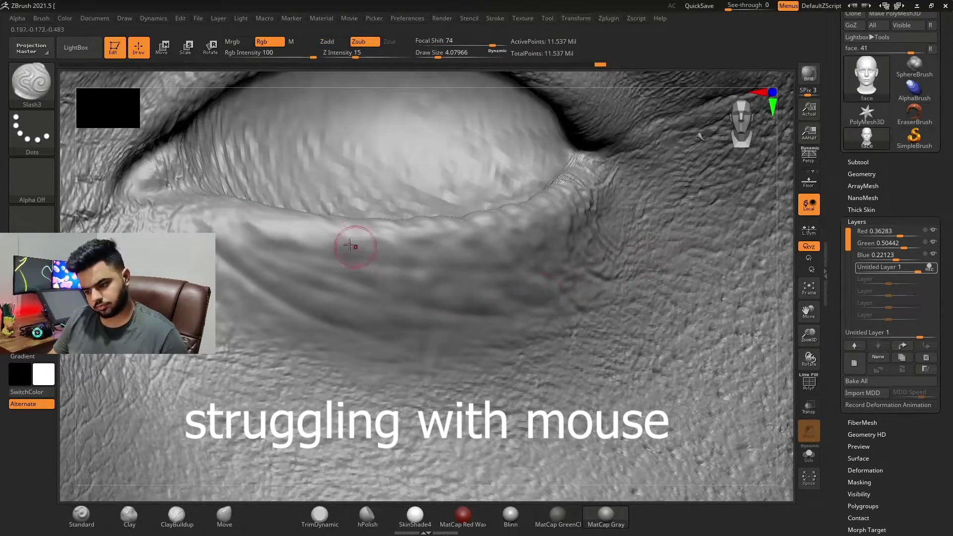
- Zoom out from the eye to view the whole head
mouse_move(350, 243)
ctrl+right_down()
mouse_move(572, 224)
mouse_move(447, 238)
mouse_move(521, 233)
mouse_move(462, 247)
ctrl+right_up()
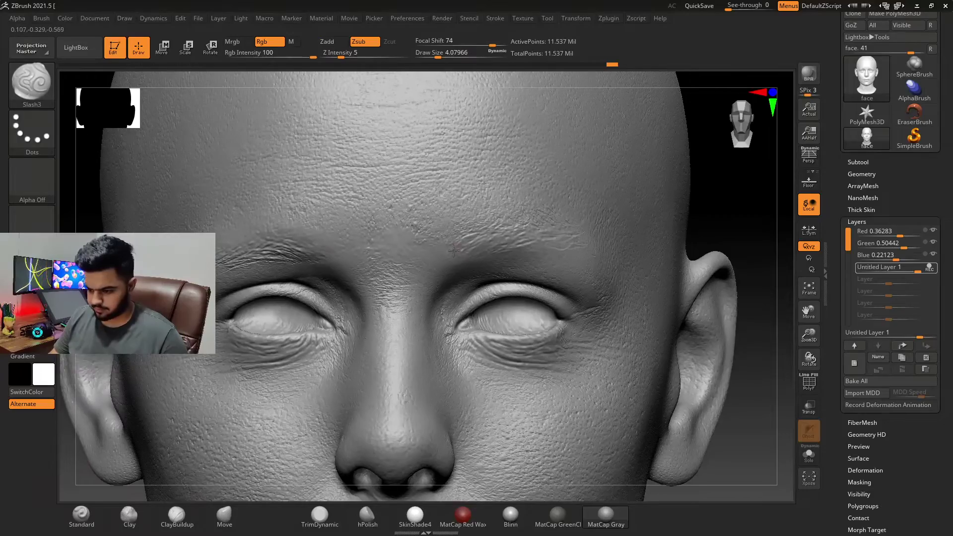
ctrl+right_drag(549, 226, 542, 253)
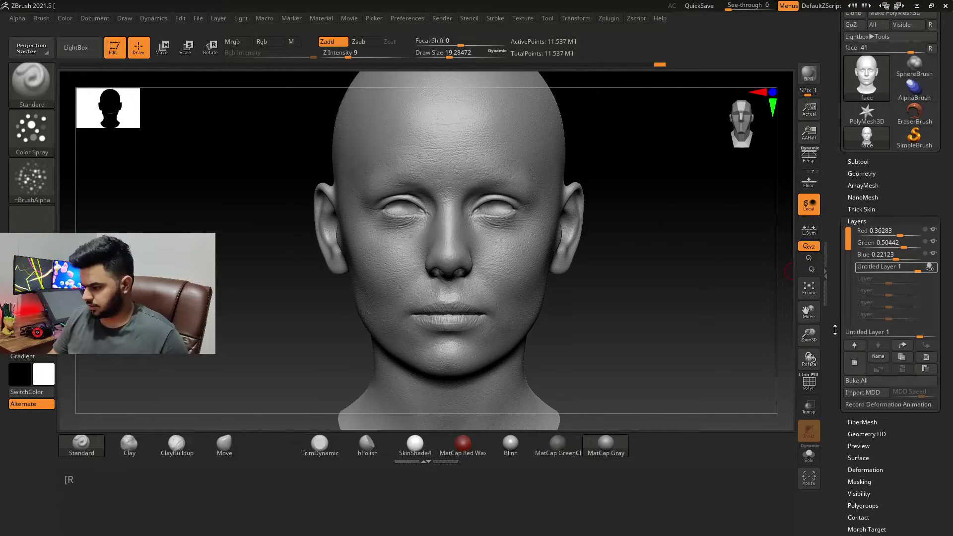
- Hide the layer settings and bring up the Zplugin list to reach Multi Map Exporter
click(856, 422)
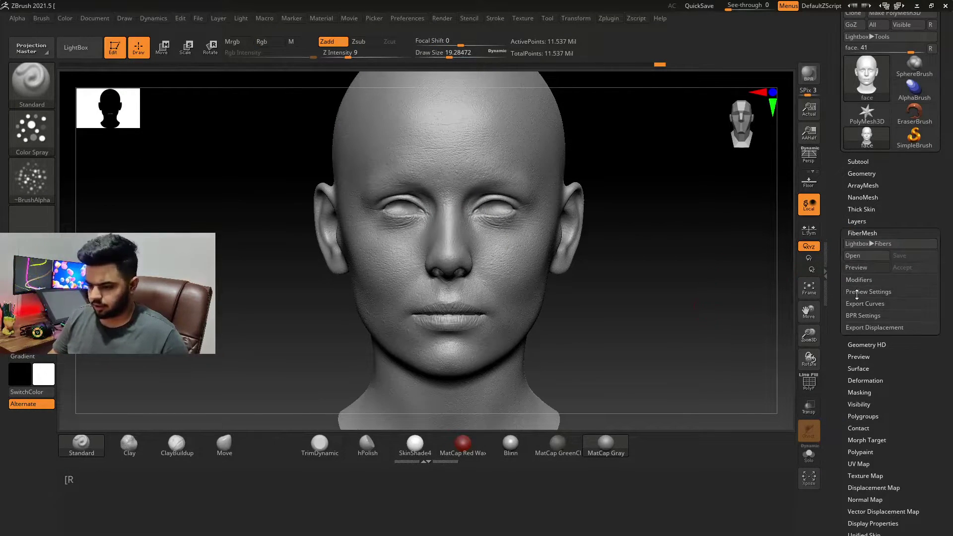
drag(863, 294, 864, 149)
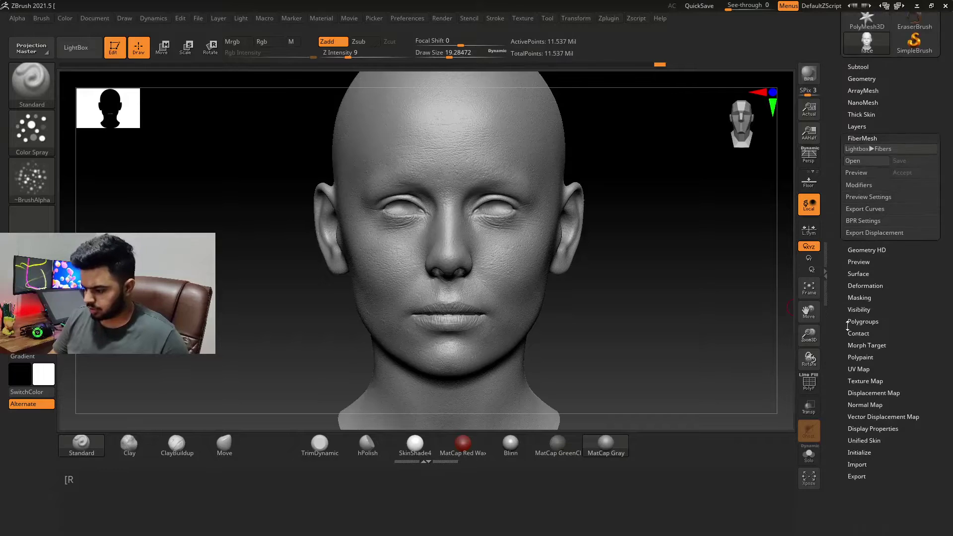
click(608, 18)
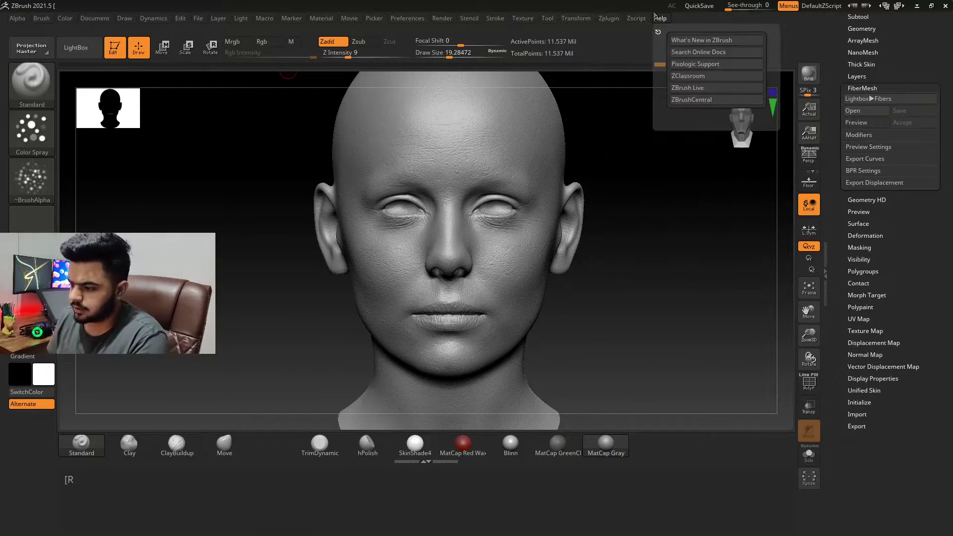
click(609, 18)
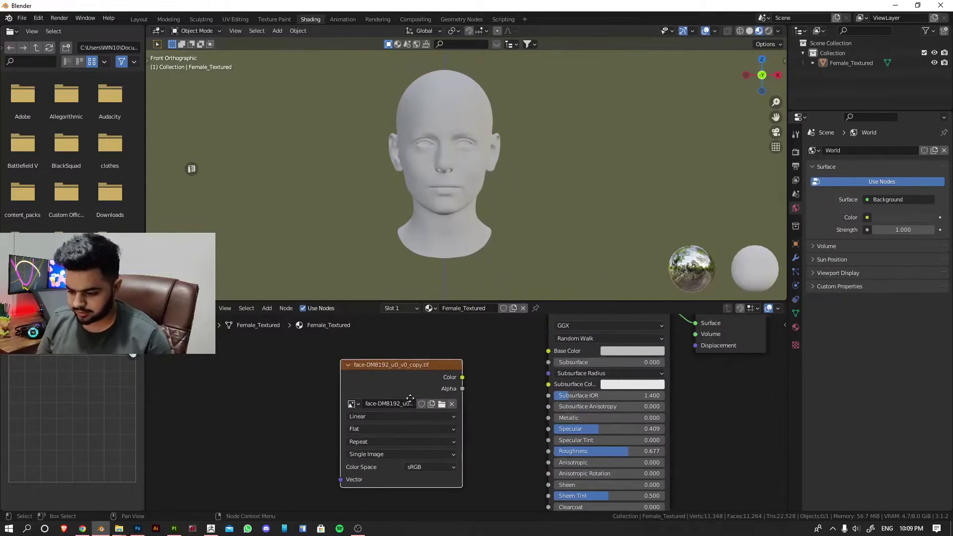
scroll(432, 365, down, 1)
- Add a Displacement node and link it to the Material Output's Displacement input
drag(610, 323, 708, 338)
key(shift+a)
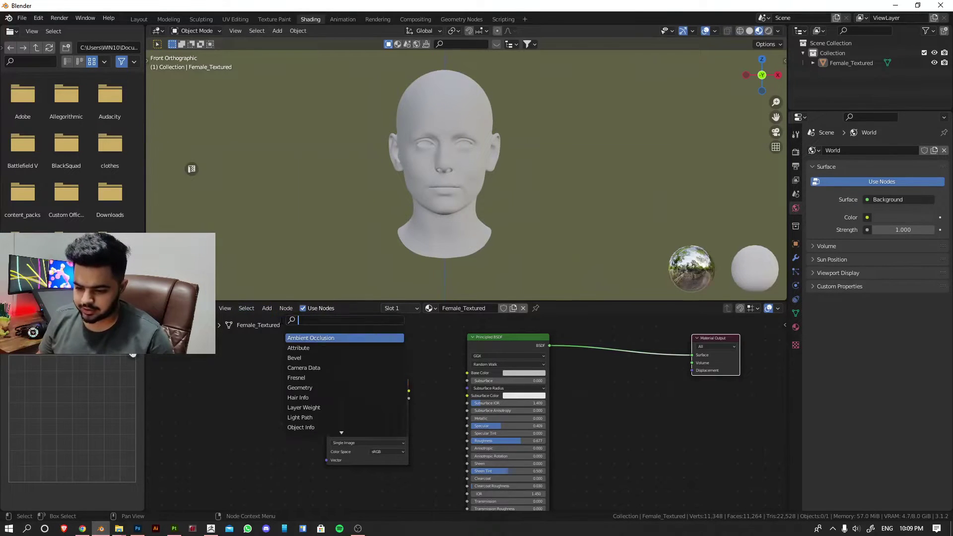
text(disp)
key(Return)
click(615, 398)
scroll(521, 417, up, 2)
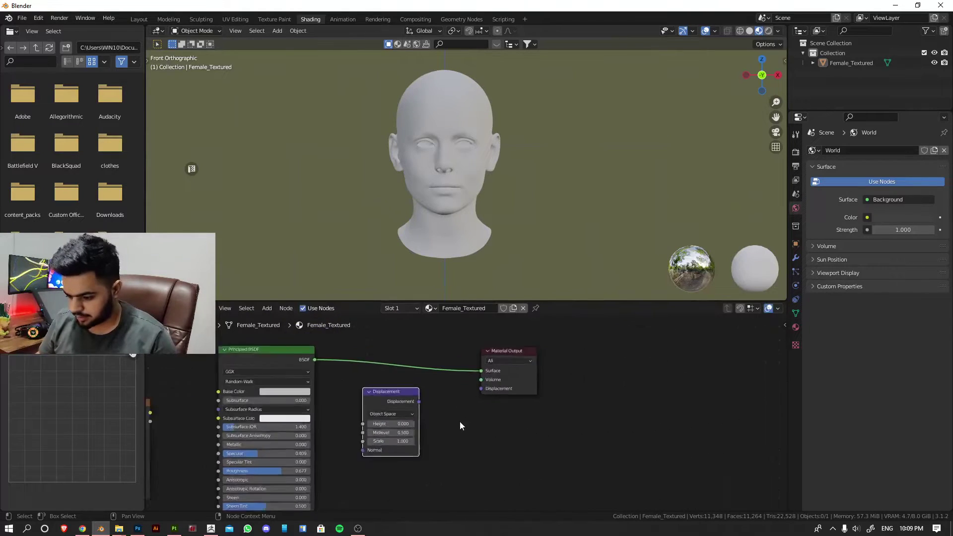
scroll(521, 417, up, 2)
drag(444, 394, 562, 381)
scroll(476, 387, down, 3)
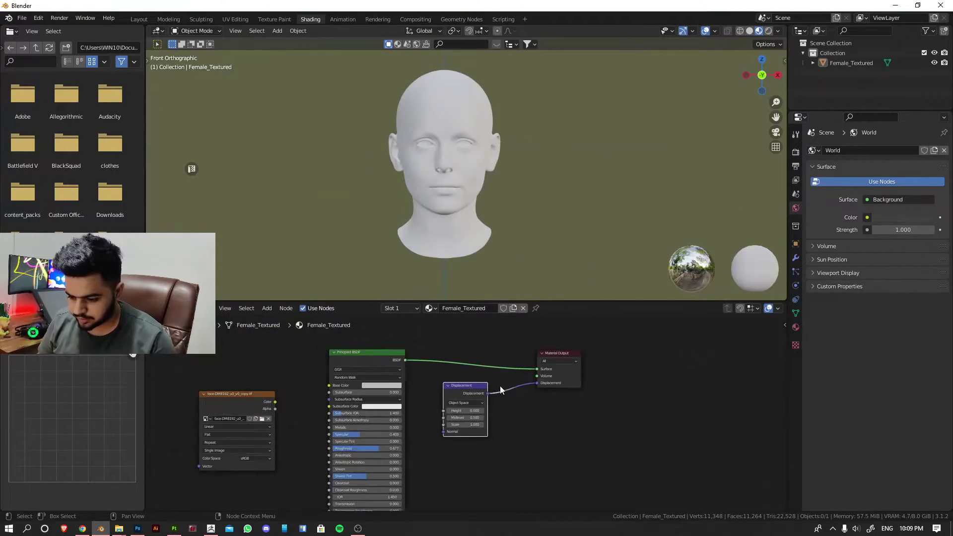
- Connect the displacement image's Color output to the Displacement node's Height input
key(shift+a)
click(379, 391)
scroll(414, 371, up, 2)
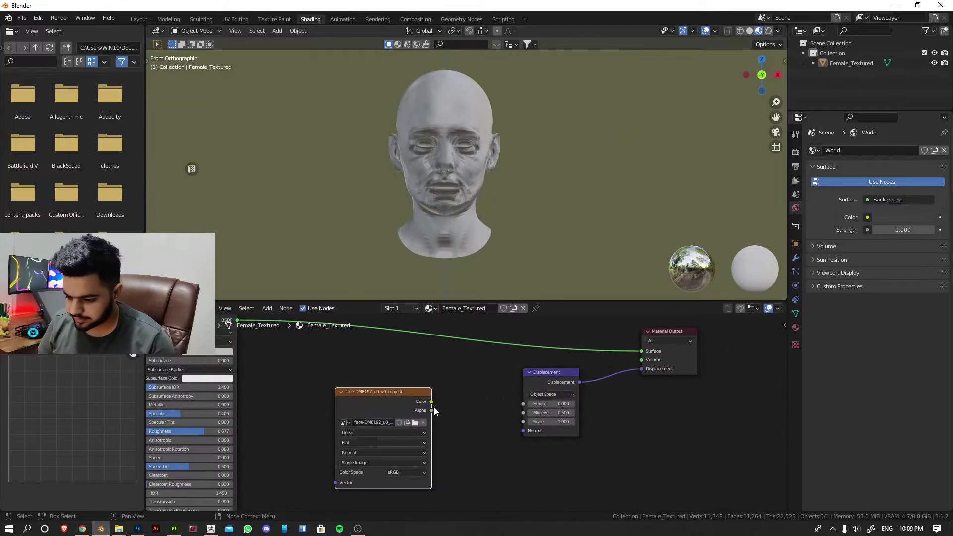
drag(431, 402, 544, 440)
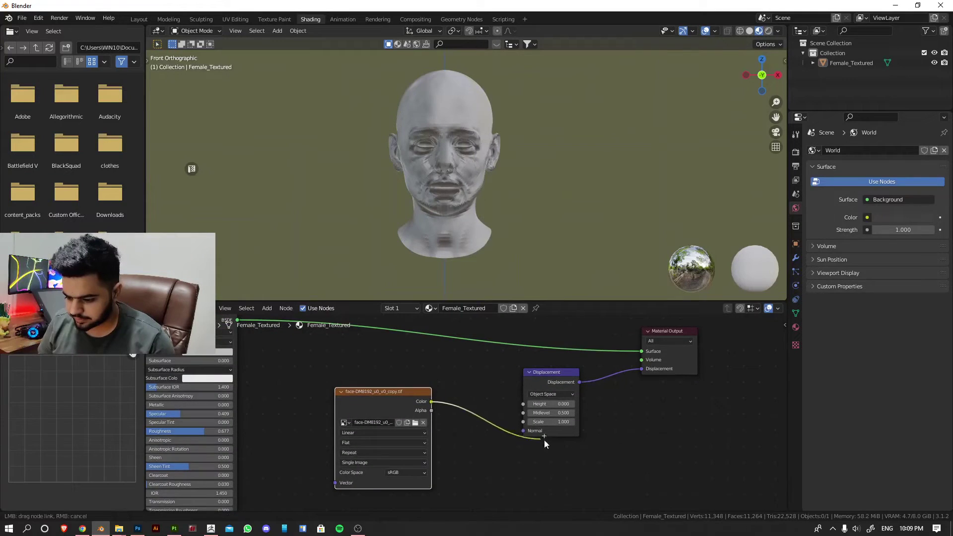
click(529, 405)
scroll(479, 403, up, 2)
scroll(521, 417, down, 2)
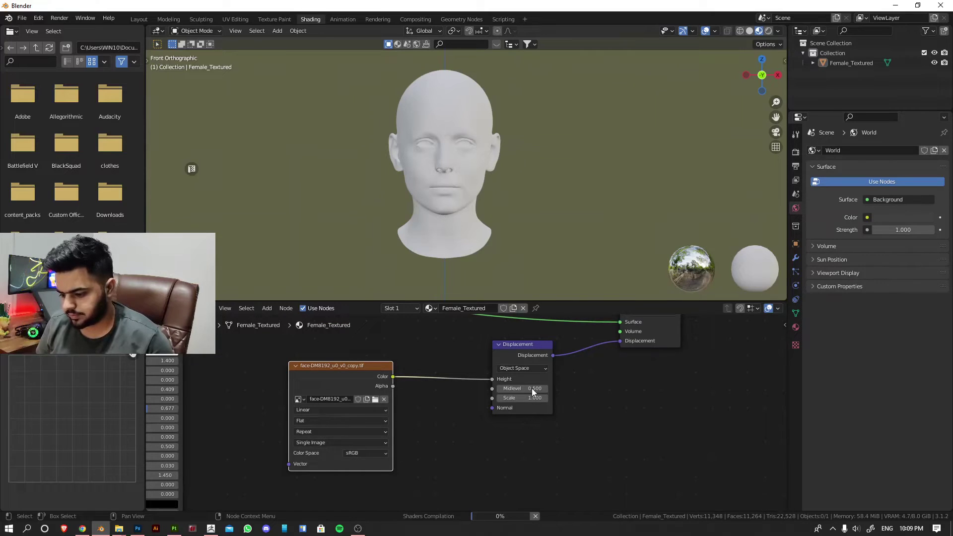
scroll(533, 386, up, 3)
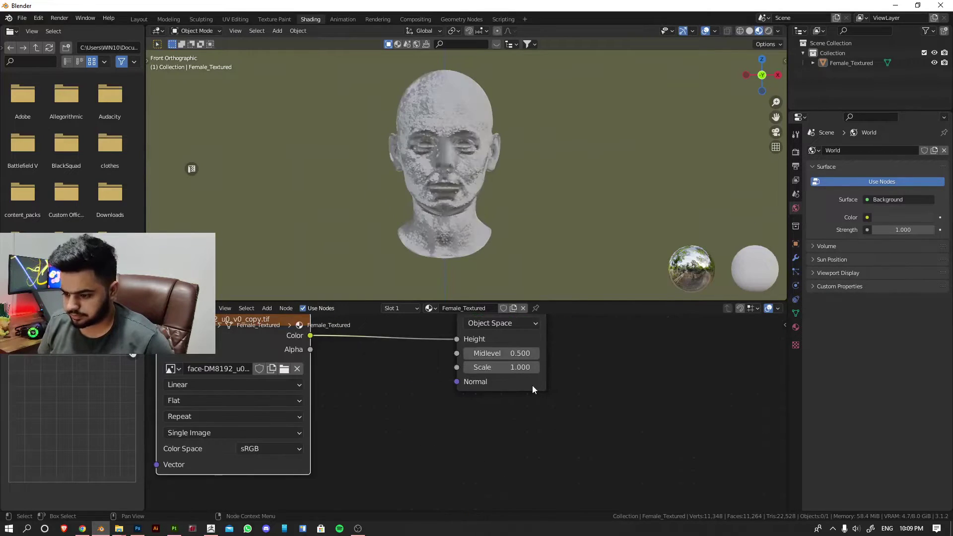
scroll(549, 425, up, 2)
scroll(435, 227, up, 3)
scroll(439, 227, up, 2)
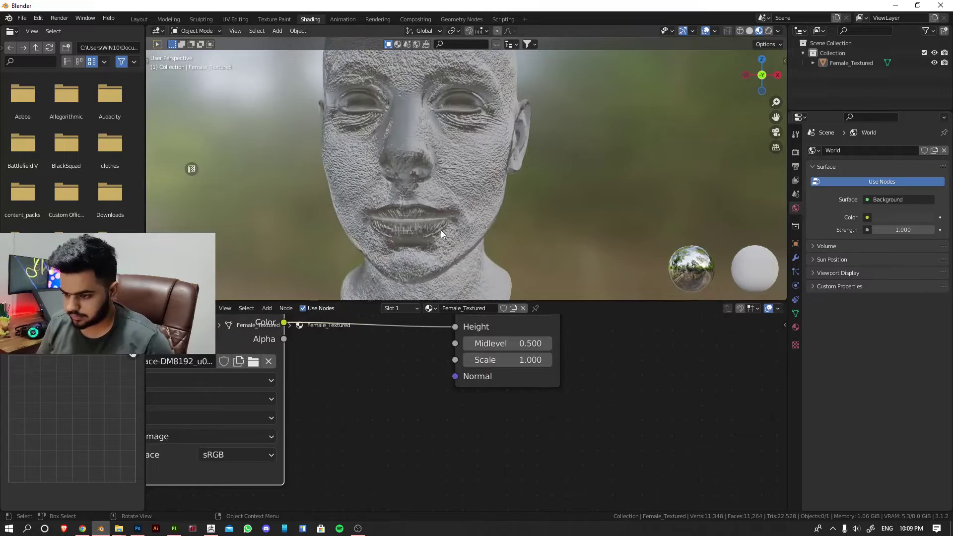
- Set the Displacement node's Midlevel to 0 and check the head from the front
key(KP_1)
middle_drag(417, 402, 502, 413)
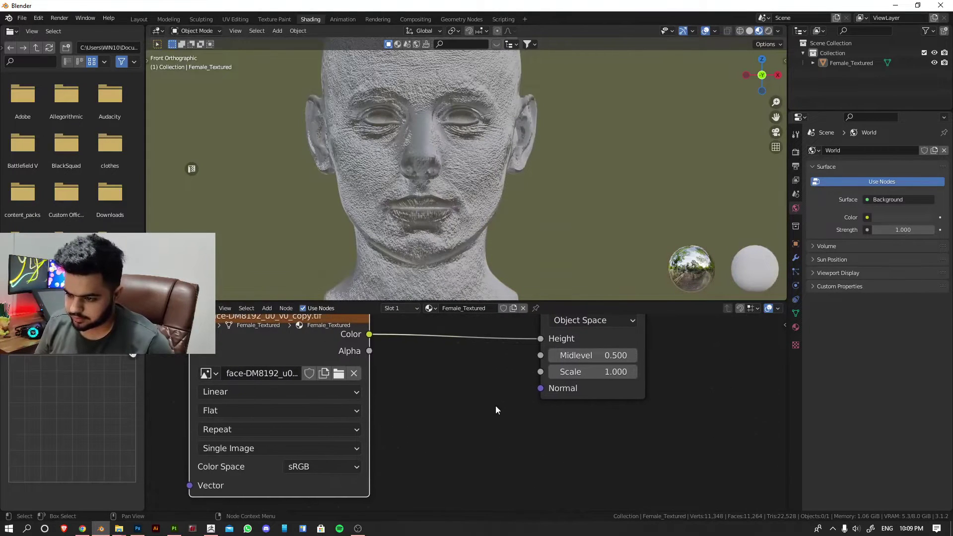
double_click(603, 355)
text(0)
key(Return)
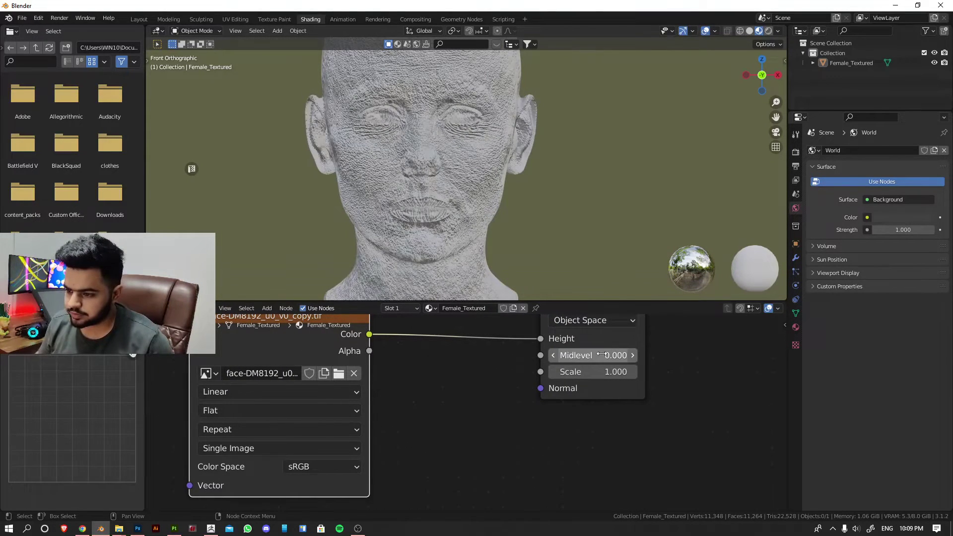
middle_drag(499, 227, 450, 225)
key(KP_1)
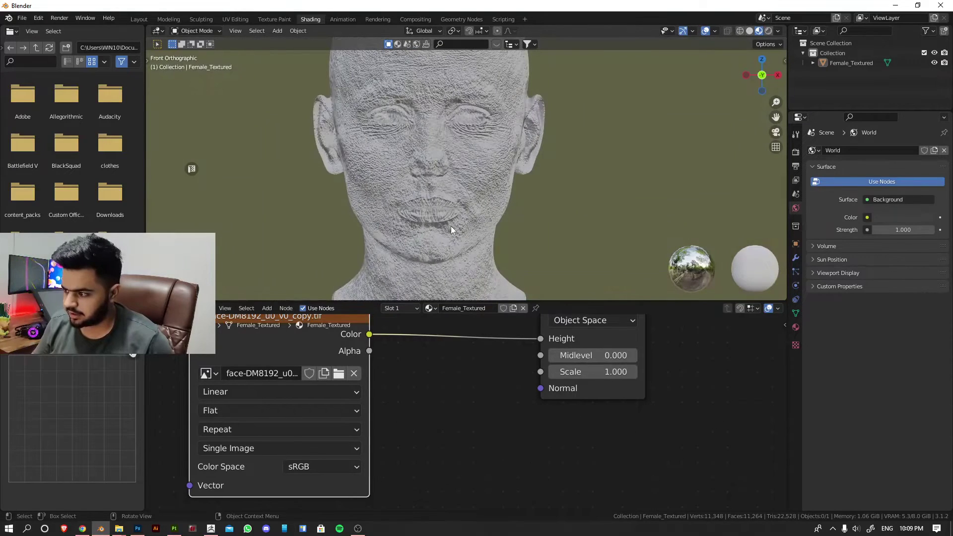
- Set the displacement Image Texture's Color Space to Raw
middle_drag(446, 417, 440, 450)
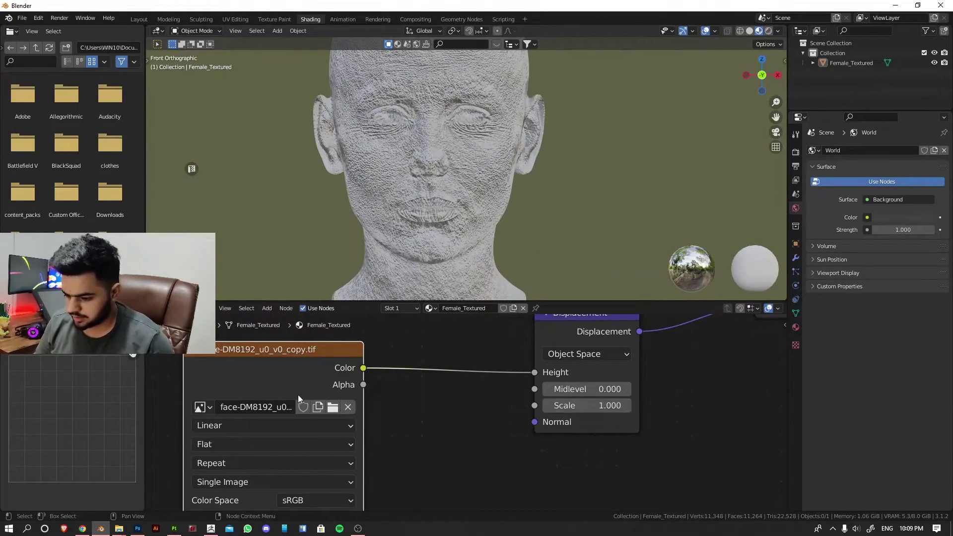
middle_drag(298, 399, 618, 406)
click(612, 426)
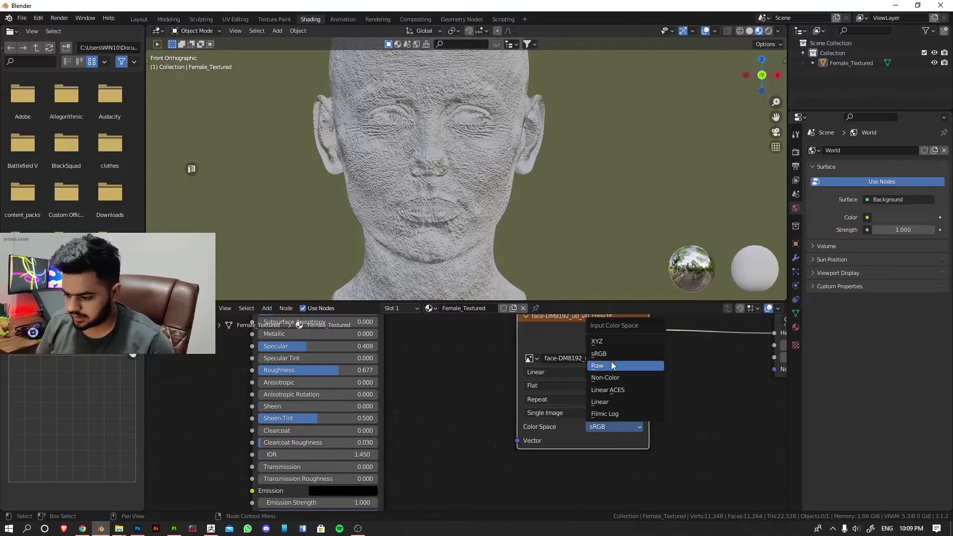
click(611, 365)
middle_drag(670, 417, 488, 422)
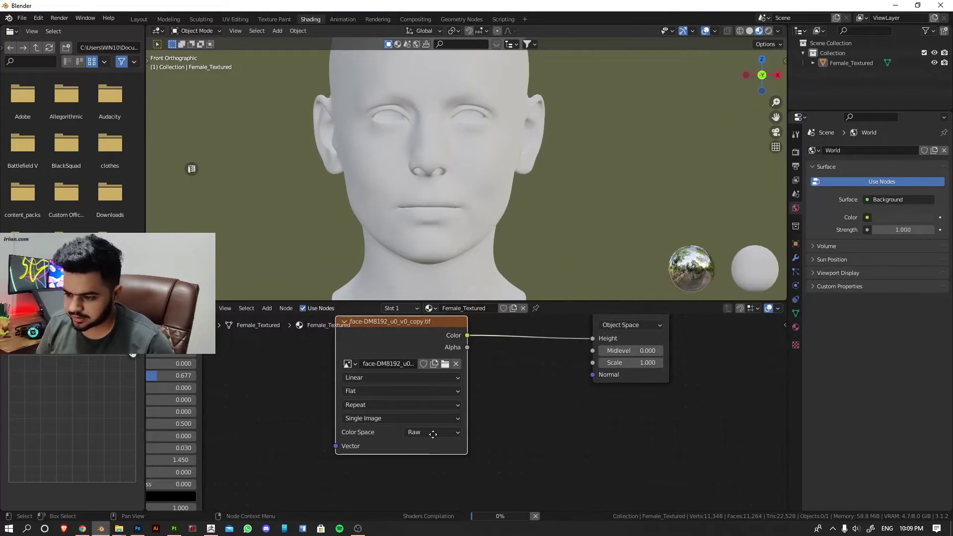
middle_drag(433, 433, 430, 433)
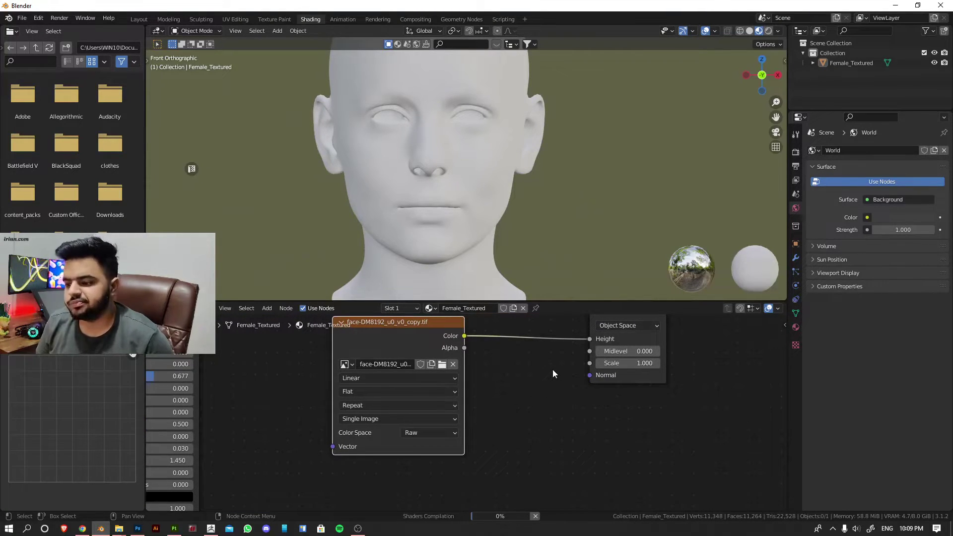
scroll(553, 372, down, 2)
scroll(551, 410, down, 2)
- Darken the Principled BSDF base colour to grey
middle_drag(545, 415, 417, 394)
scroll(417, 395, up, 2)
click(405, 392)
drag(438, 328, 438, 342)
scroll(526, 372, up, 2)
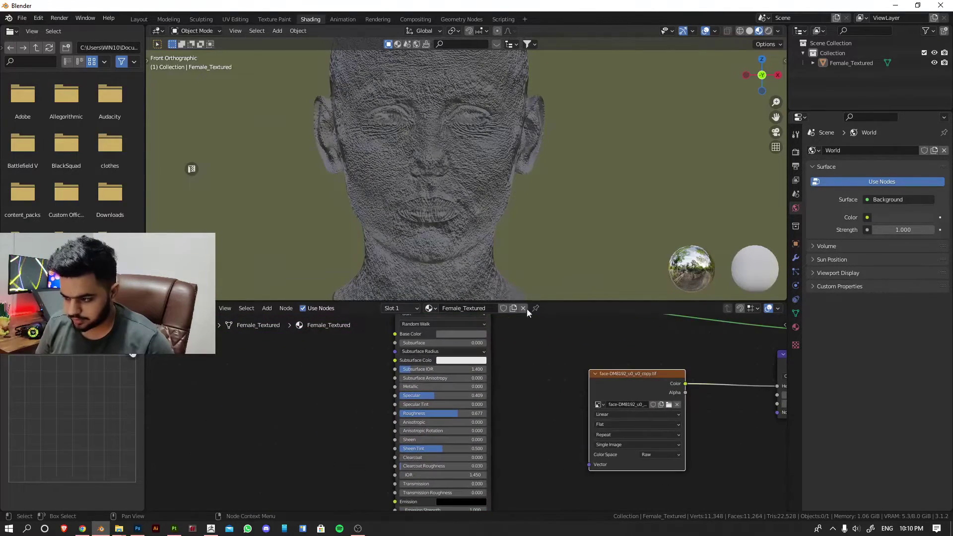
- Switch the viewport to Rendered shading and render with Cycles on GPU Compute
click(768, 31)
click(795, 328)
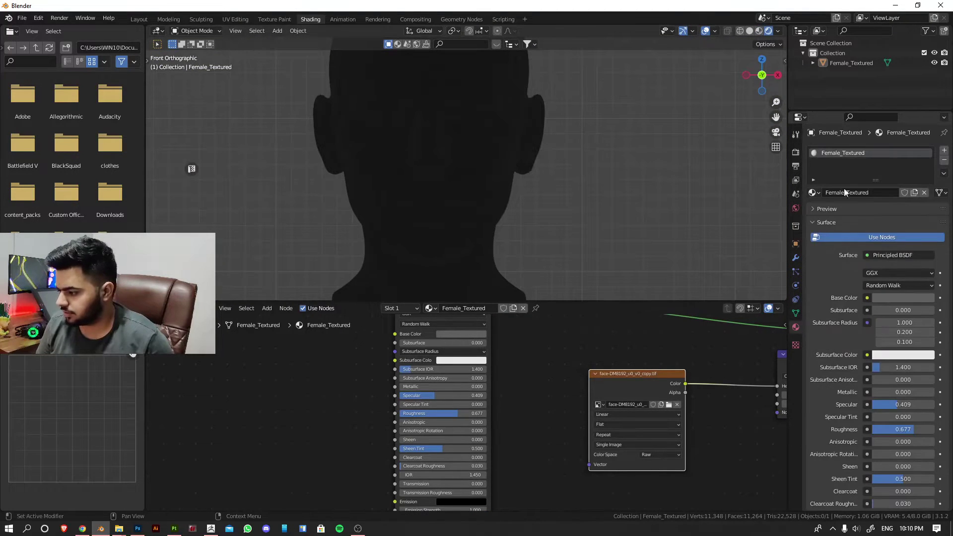
click(796, 152)
click(902, 152)
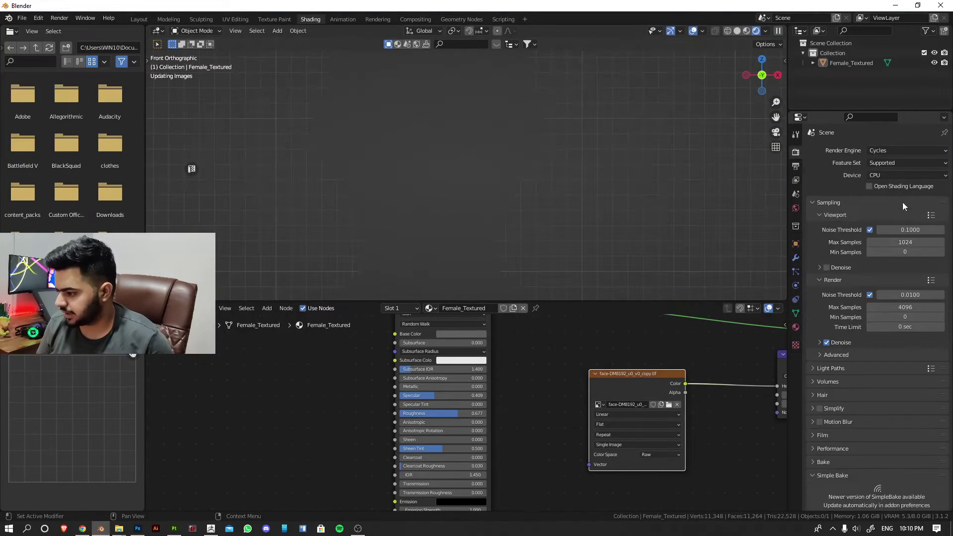
click(904, 175)
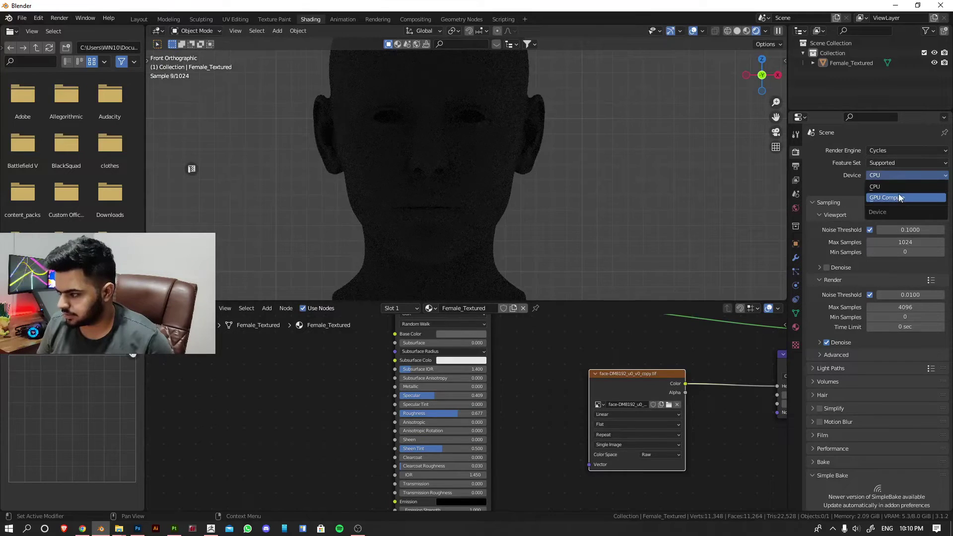
click(898, 197)
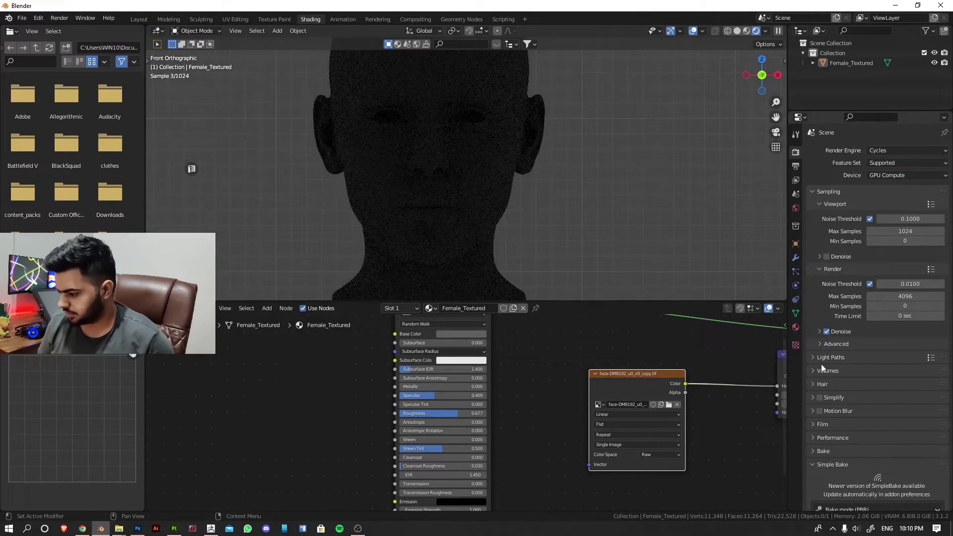
- Expand the head material's Settings to show the displacement method choices
click(795, 328)
scroll(856, 407, down, 5)
scroll(867, 395, down, 5)
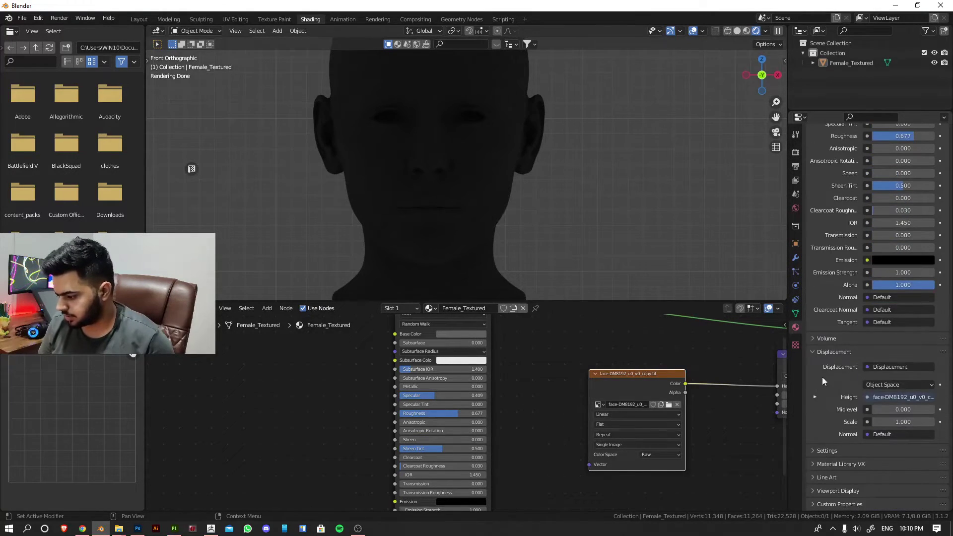
click(829, 452)
scroll(870, 379, down, 3)
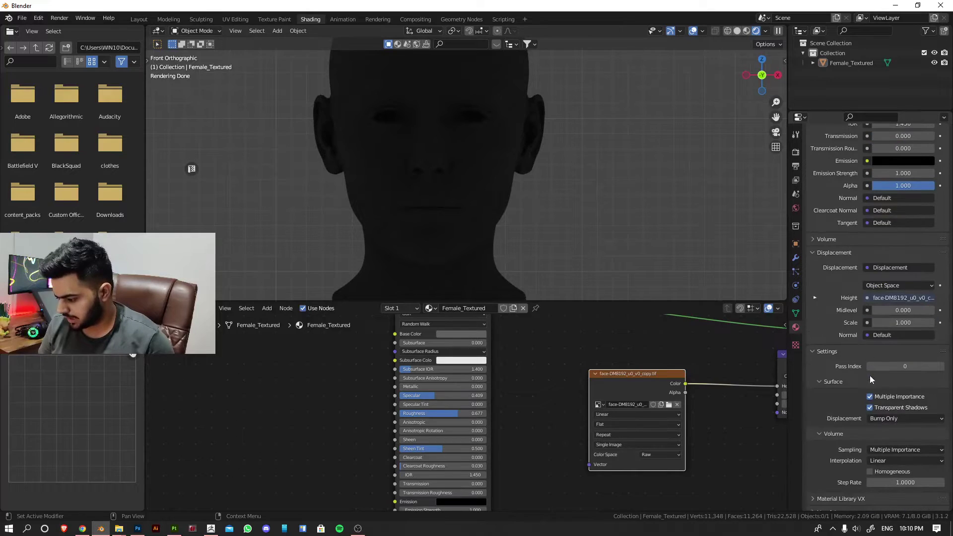
click(890, 418)
- Try Displacement and Bump, add environment lighting to the preview, then try Bump Only
click(899, 453)
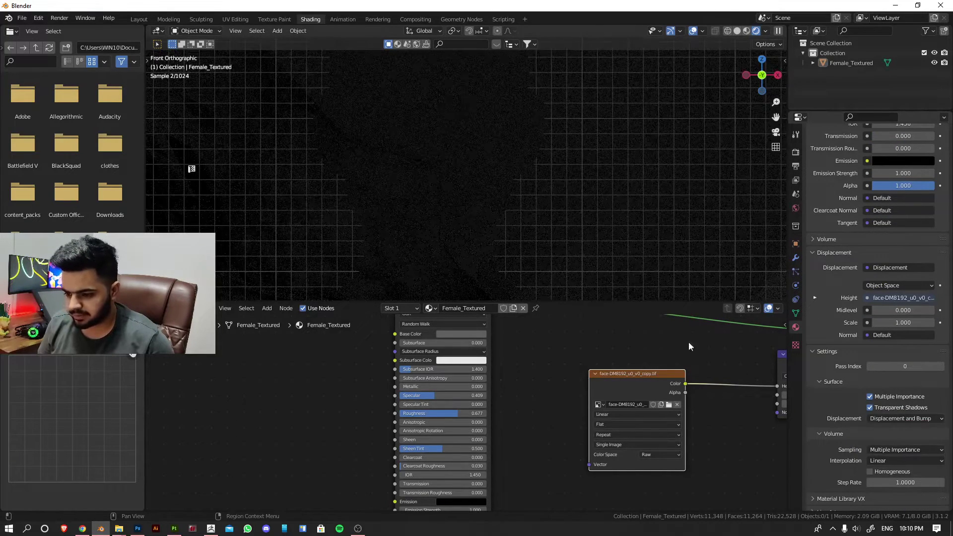
scroll(507, 271, down, 3)
scroll(507, 224, down, 2)
scroll(608, 372, up, 3)
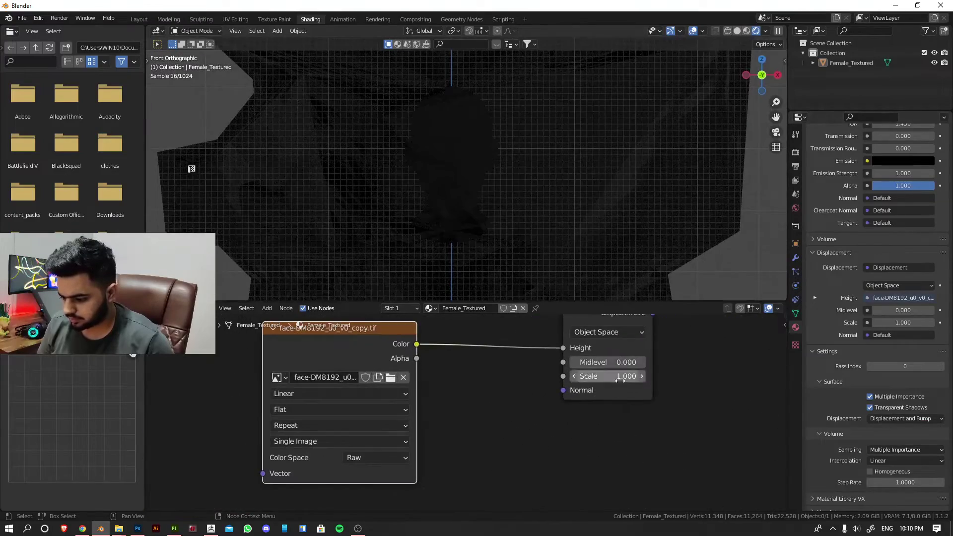
scroll(521, 388, up, 2)
click(765, 31)
click(721, 91)
click(752, 133)
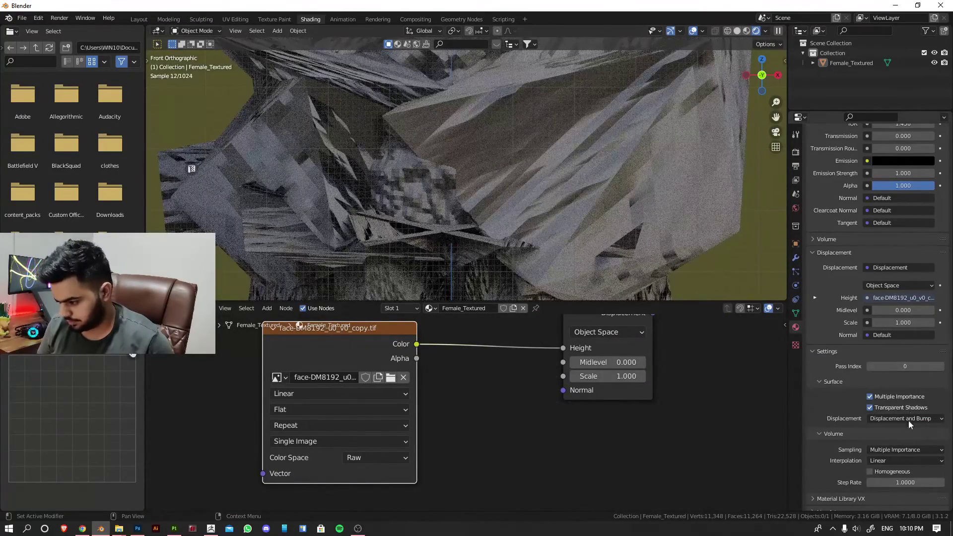
click(901, 418)
click(887, 430)
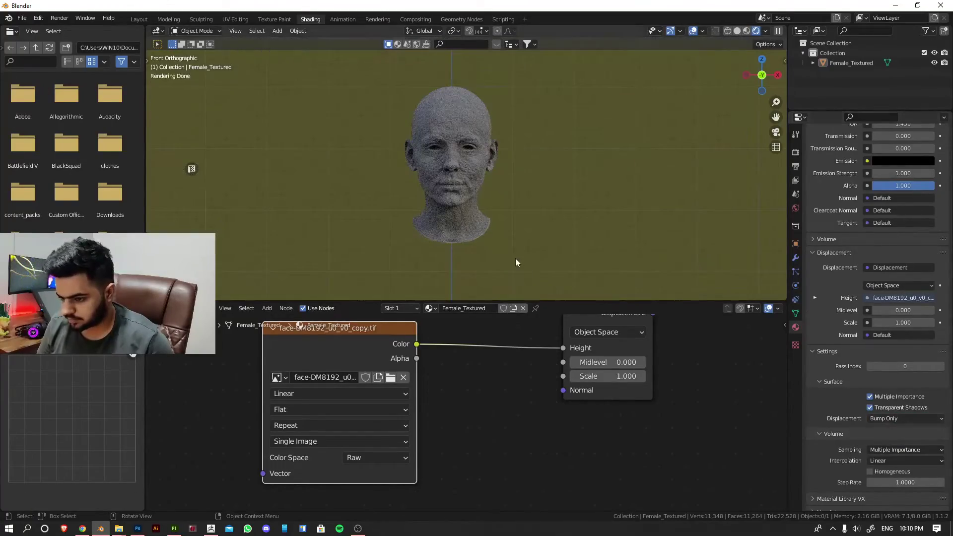
scroll(516, 262, up, 5)
scroll(516, 262, up, 3)
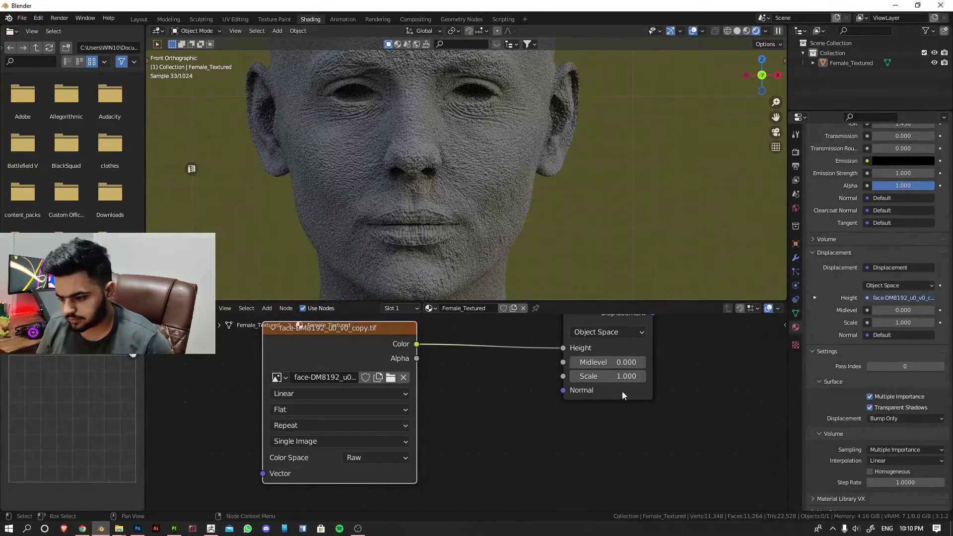
- Lower the Displacement Scale to 0.1 and return to Displacement and Bump
drag(629, 376, 606, 376)
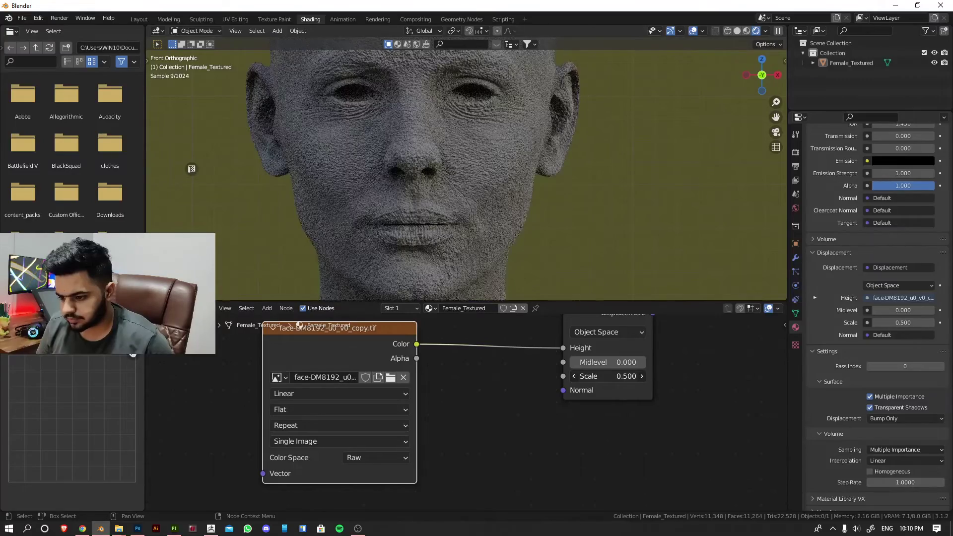
drag(625, 376, 610, 376)
scroll(906, 414, up, 1)
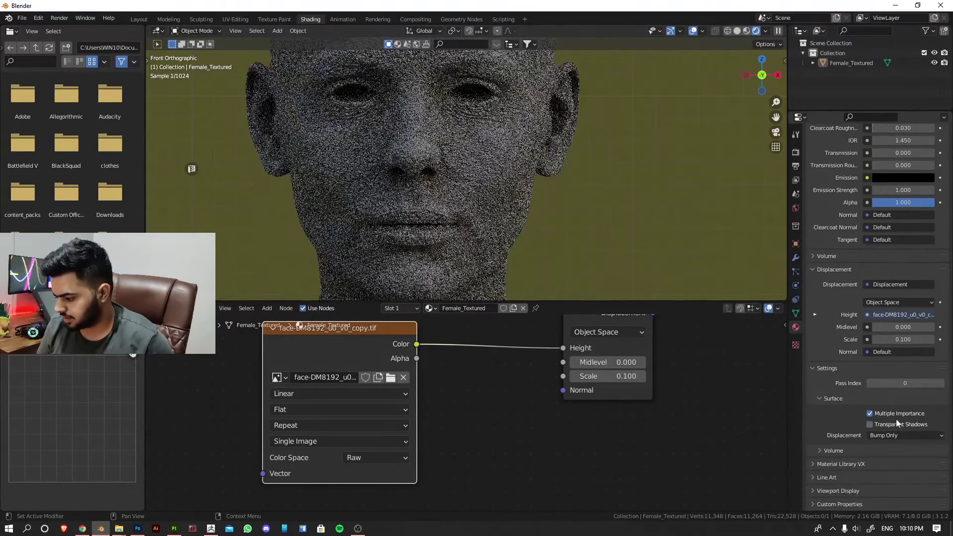
click(898, 435)
click(889, 468)
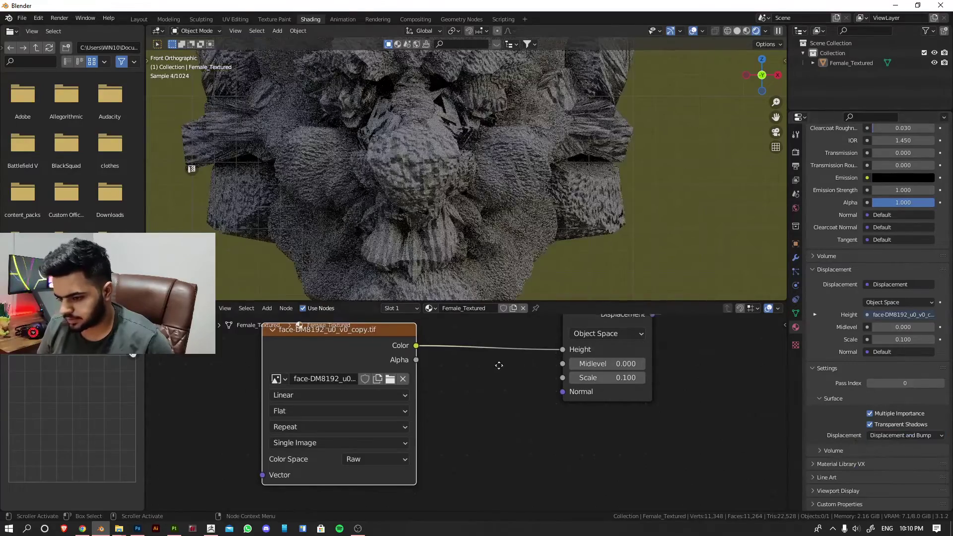
text(001)
- Settle the Displacement Scale at 0.002 after trying 0.001 and 0.004
key(Return)
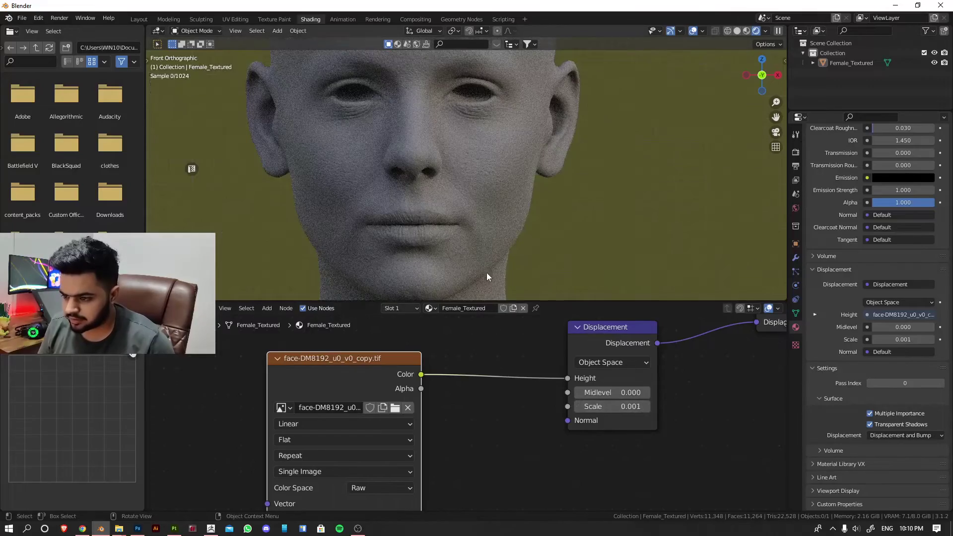
scroll(489, 281, up, 2)
double_click(611, 405)
text(0.000)
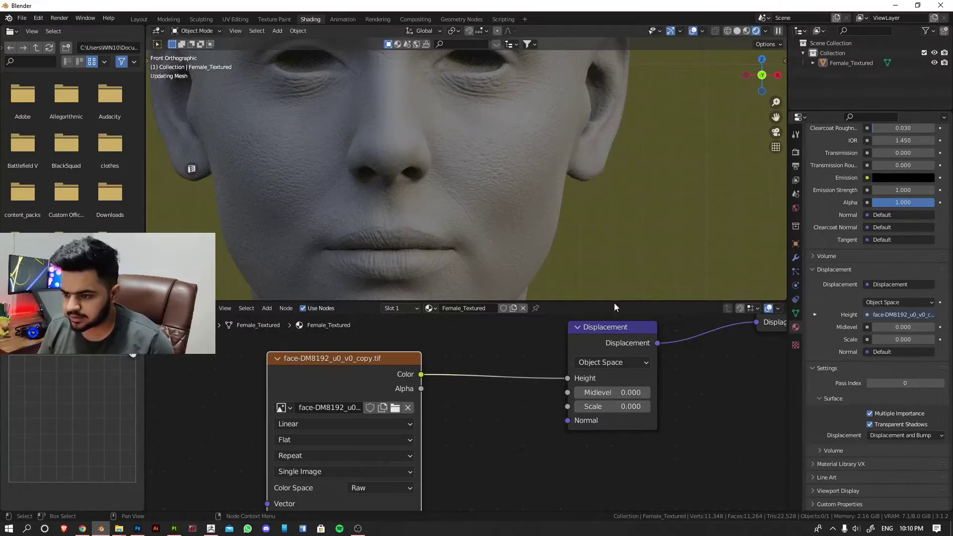
scroll(531, 202, up, 3)
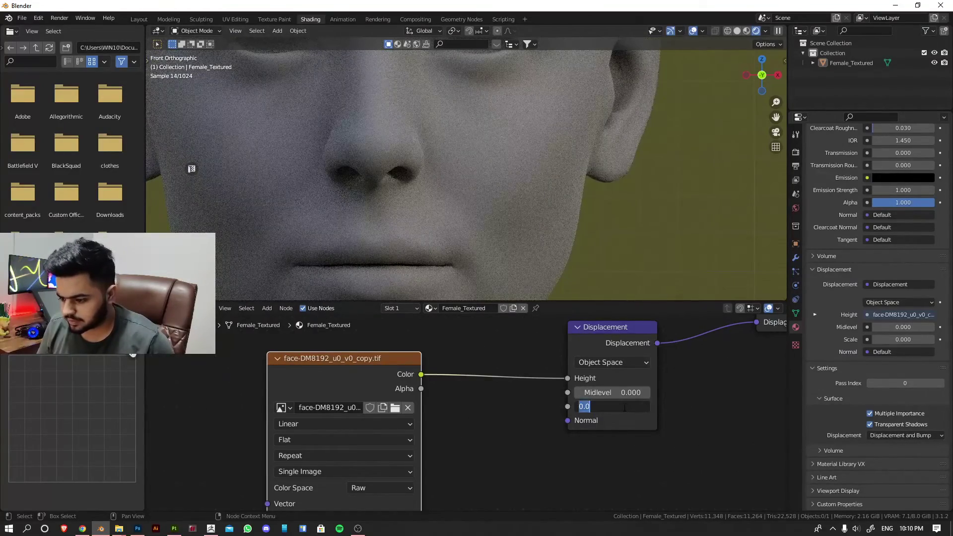
text(04)
text(0.002)
key(Return)
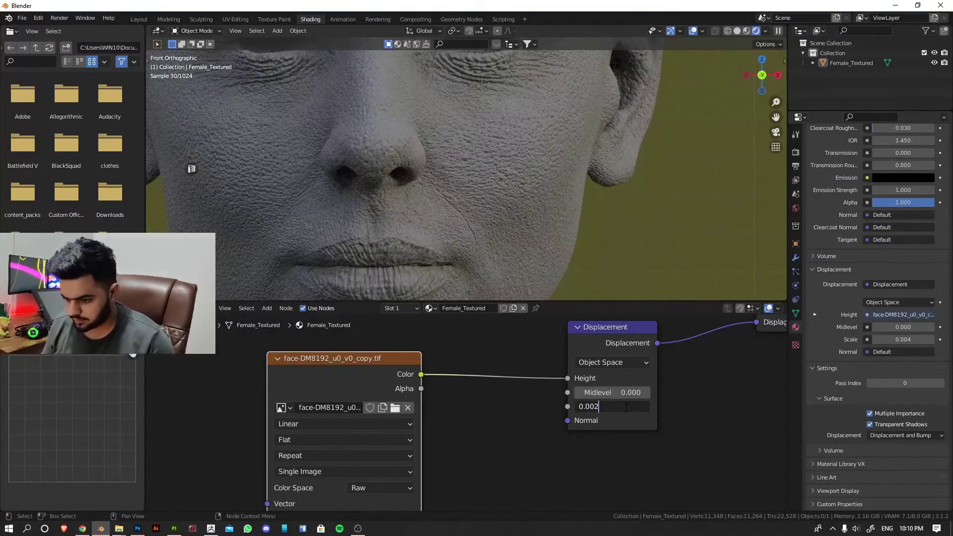
key(Return)
scroll(566, 253, down, 3)
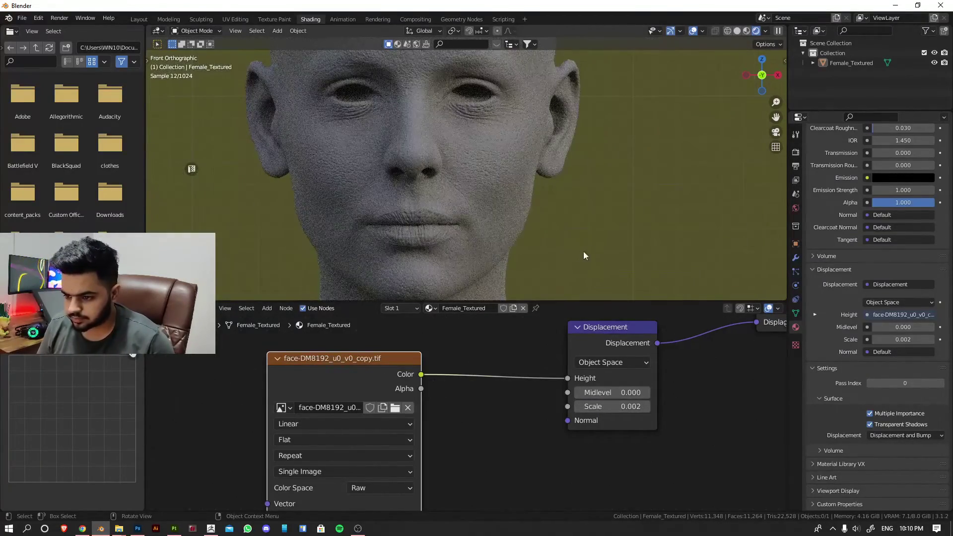
scroll(524, 227, up, 1)
- Add a Subdivision Surface modifier to the head with Levels Viewport 2
click(794, 244)
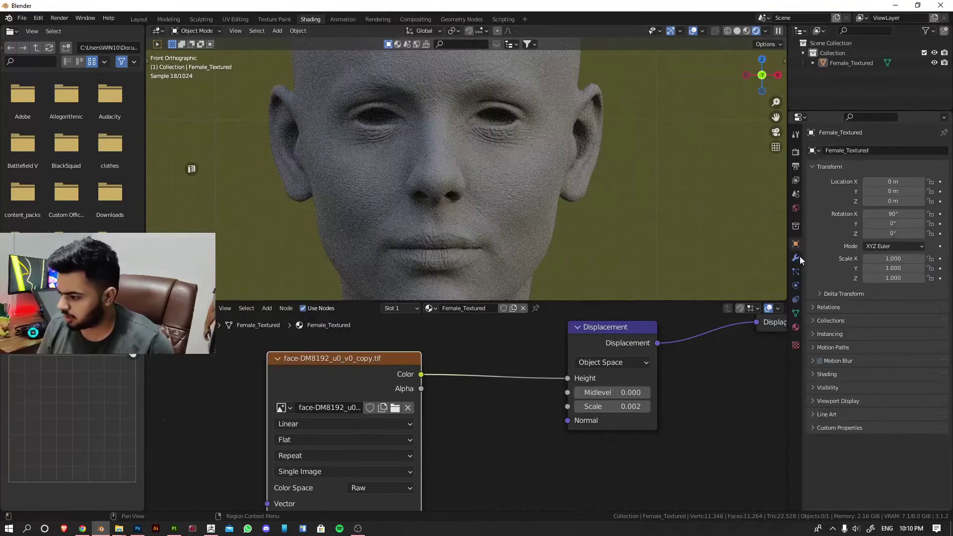
click(847, 150)
click(762, 327)
text(2)
key(Return)
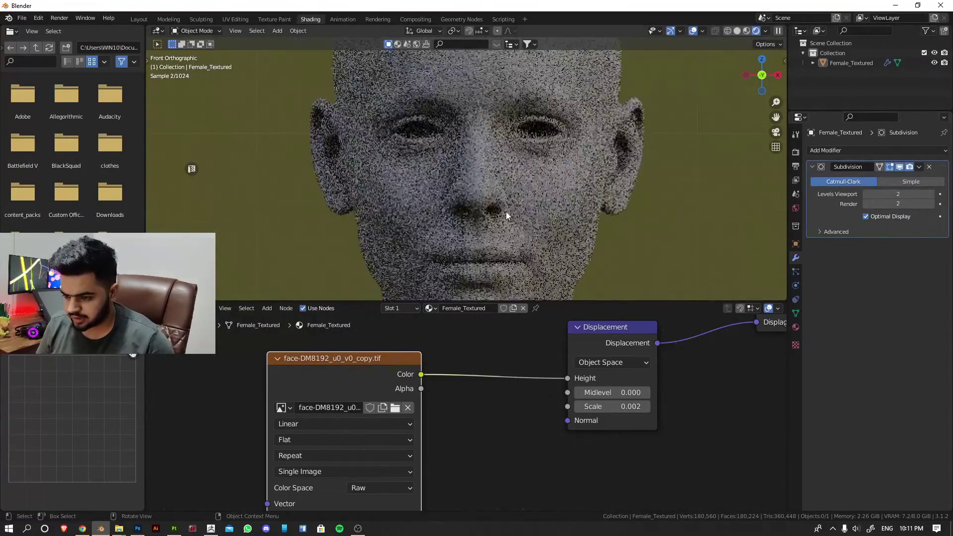
scroll(553, 203, up, 2)
- Orbit around the rendered head, then check its skin wrinkles in front view
middle_drag(561, 203, 525, 209)
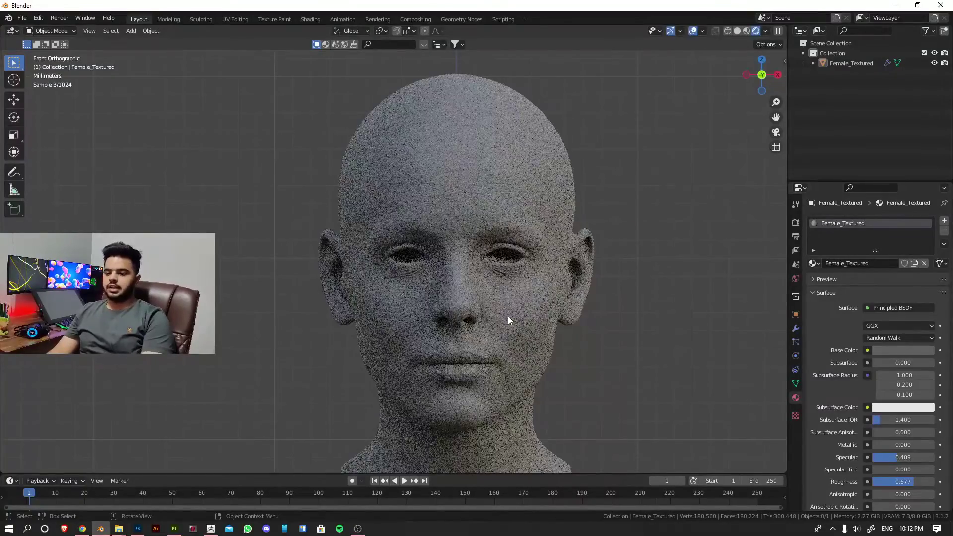
middle_drag(507, 316, 638, 324)
click(547, 347)
scroll(638, 324, up, 2)
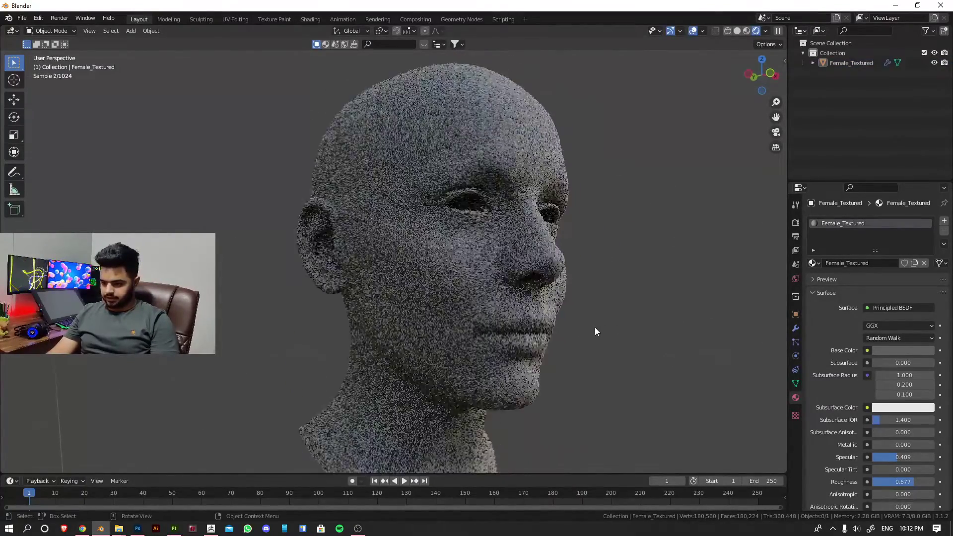
scroll(591, 327, up, 2)
click(603, 314)
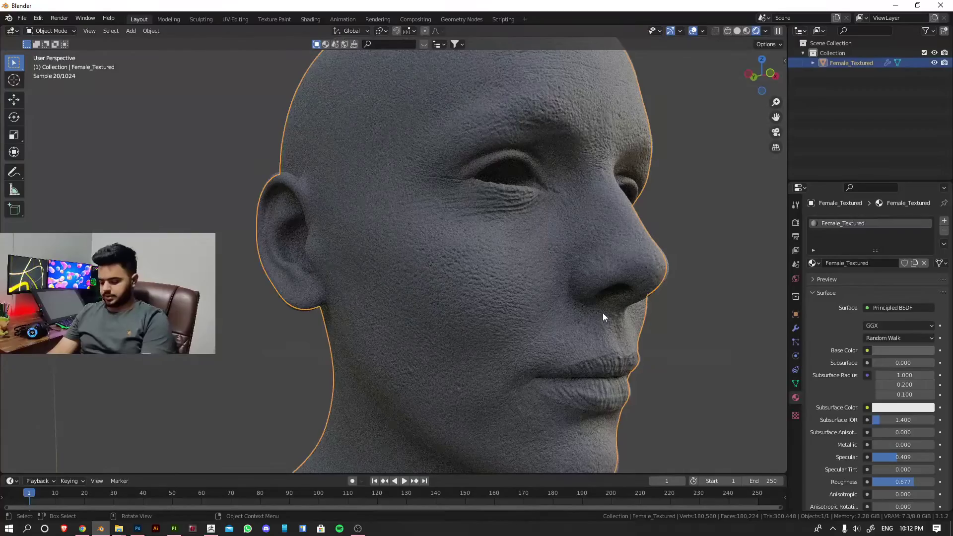
key(KP_1)
click(629, 284)
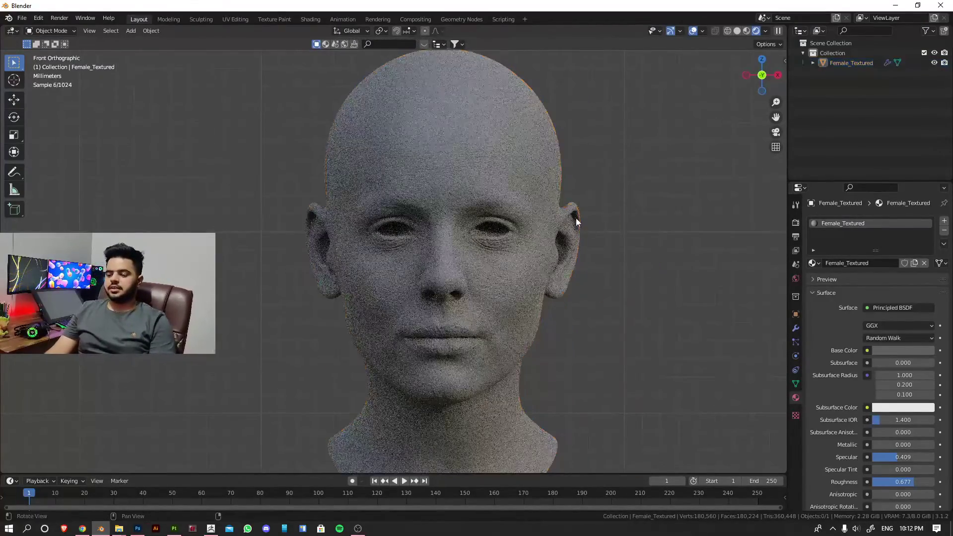
scroll(554, 234, up, 1)
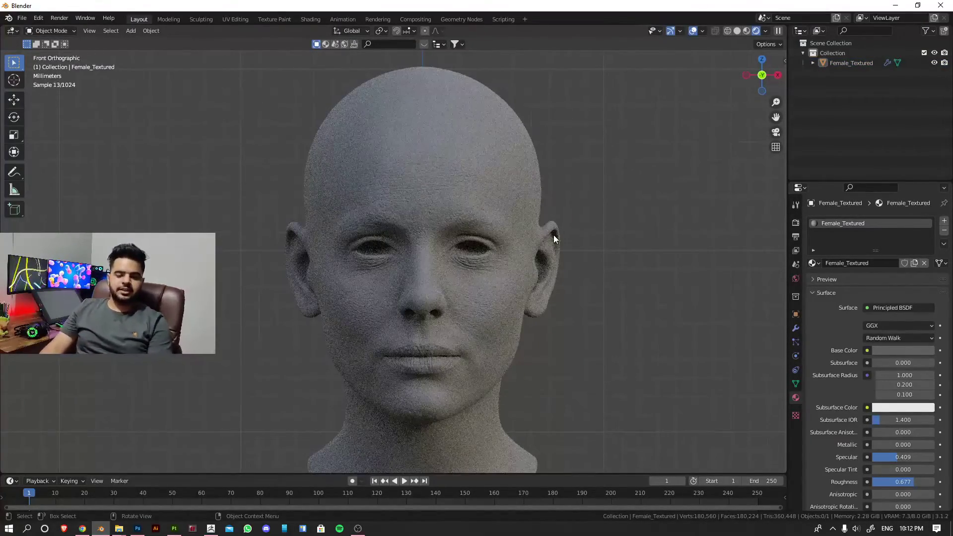
click(521, 263)
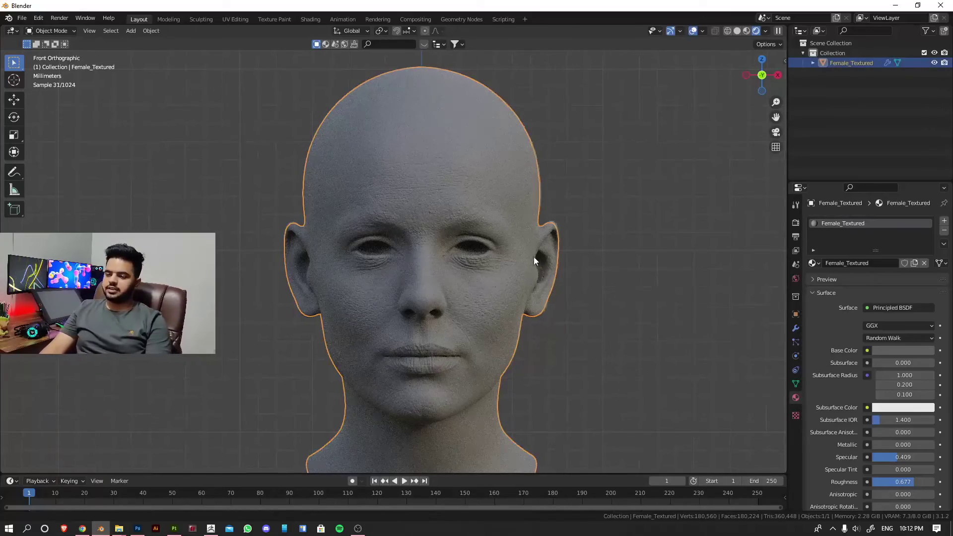
drag(546, 278, 518, 260)
click(604, 234)
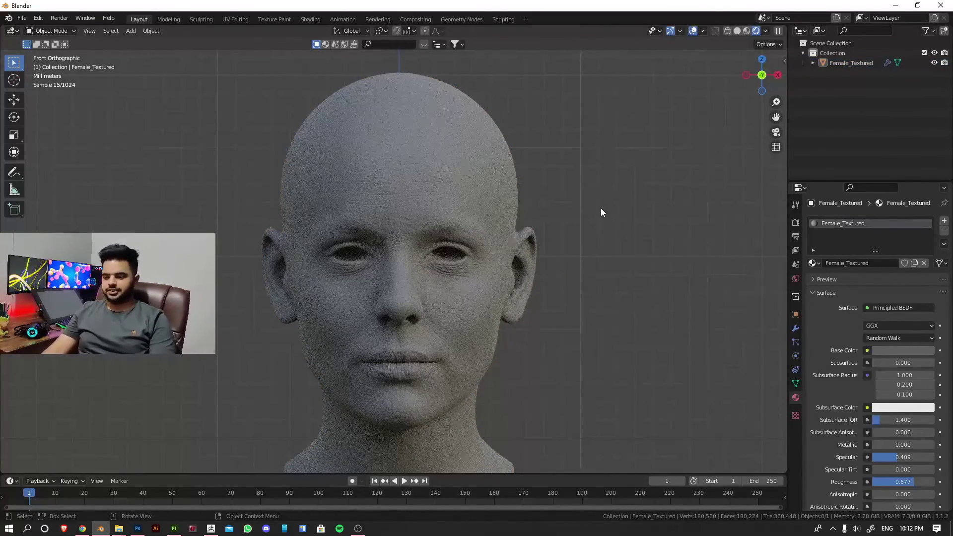